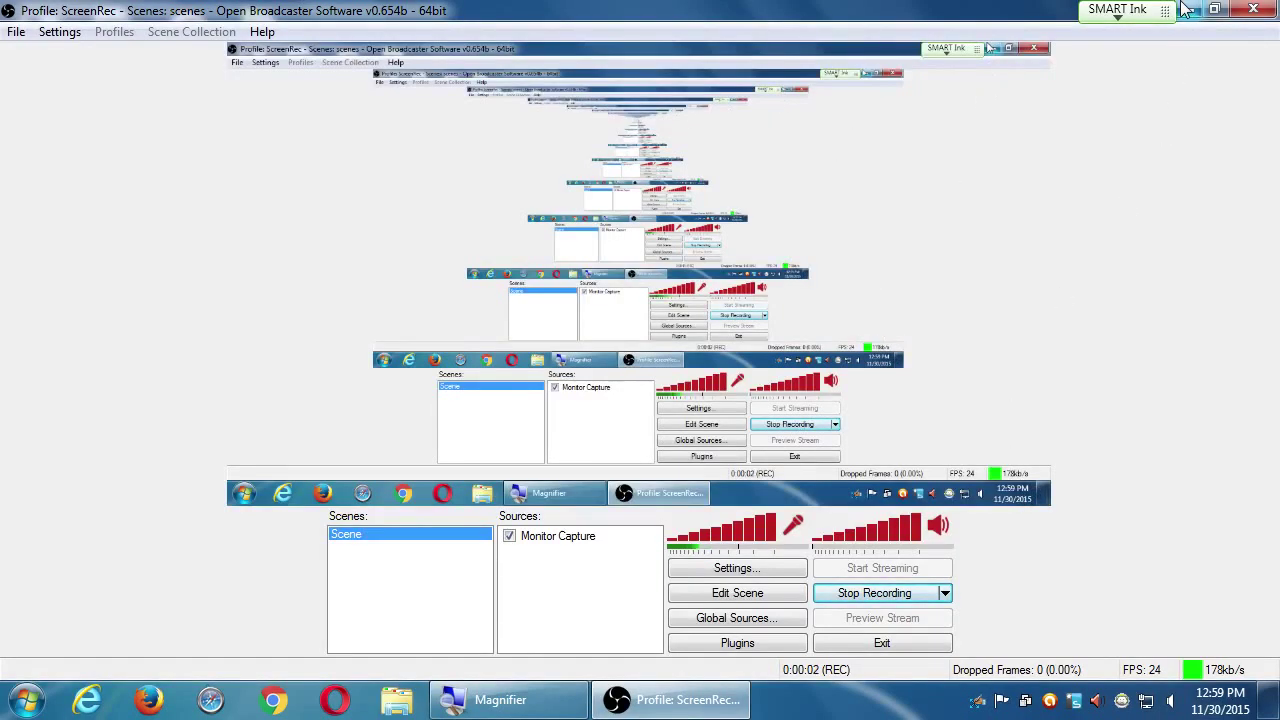
# Step: Minimise the OBS recorder window so the desktop shows while recording continues
pyautogui.click(1185, 9)
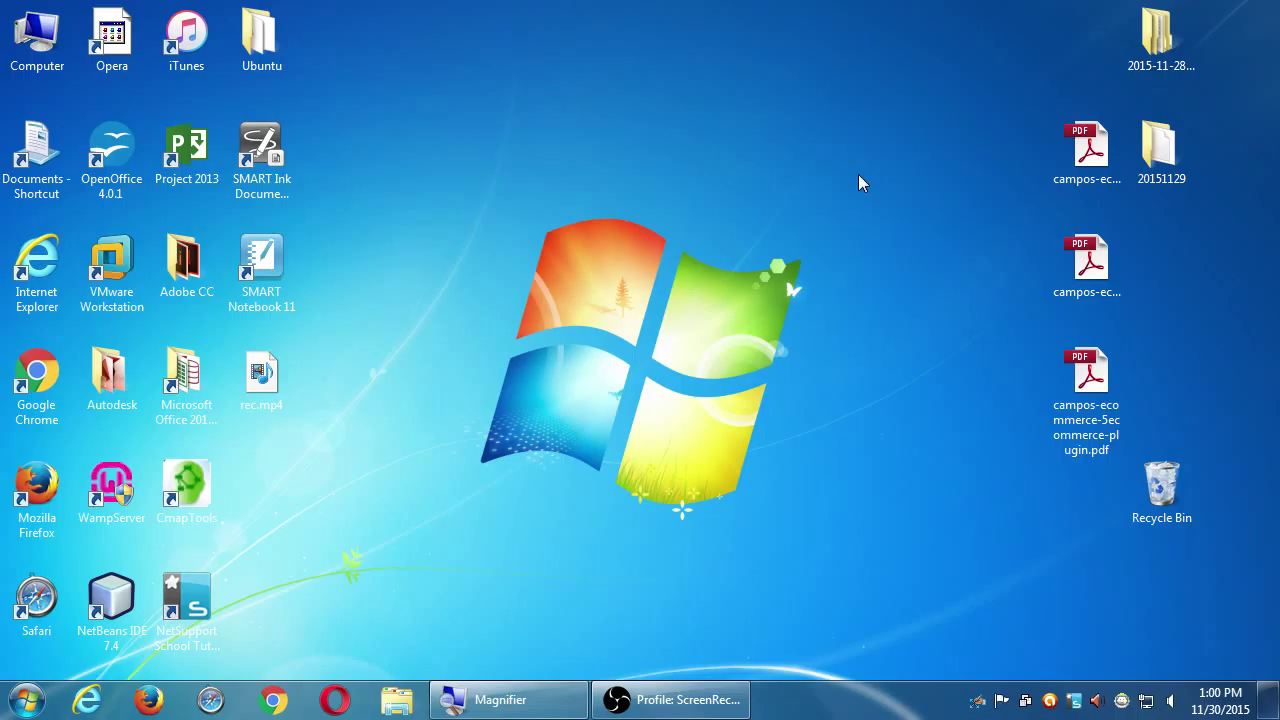
# Step: Select campos-ecommerce-4archiving-wordpress-v2.pdf on the desktop
pyautogui.click(1090, 268)
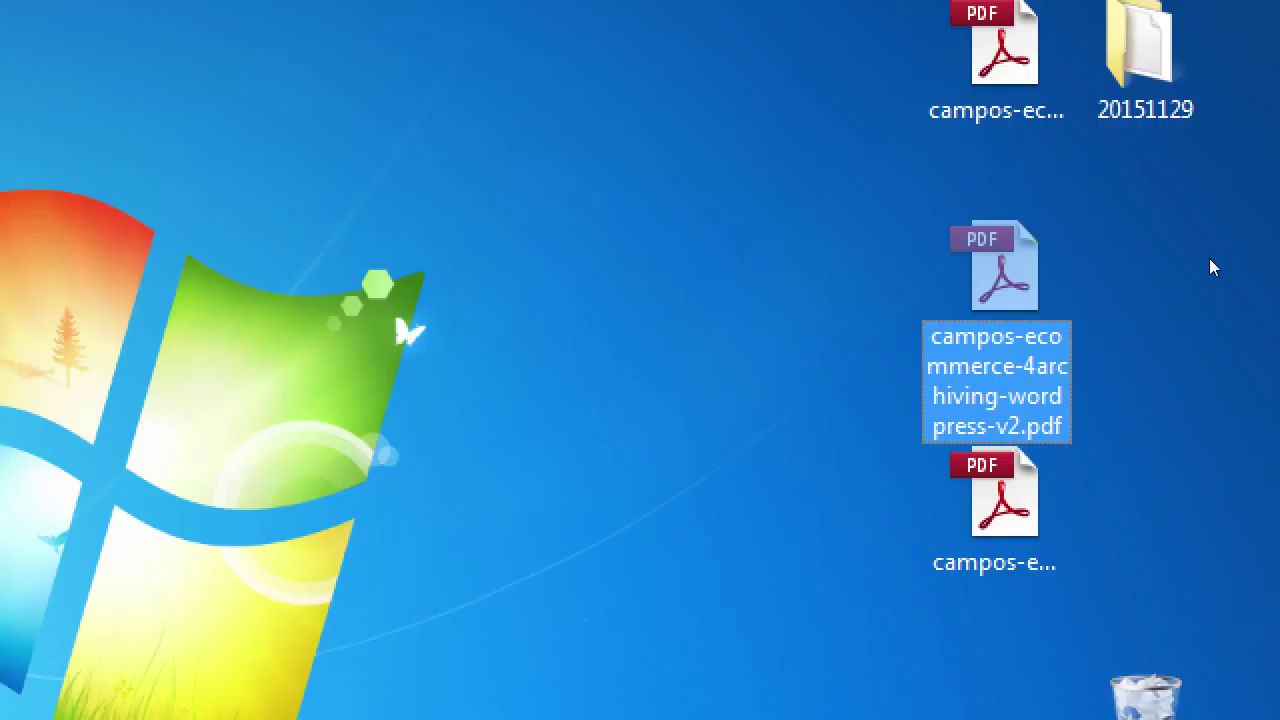
# Step: Open the Duplicator archiving PDF, skip the untagged-document prompt, and follow its localhost link
pyautogui.press('Return')
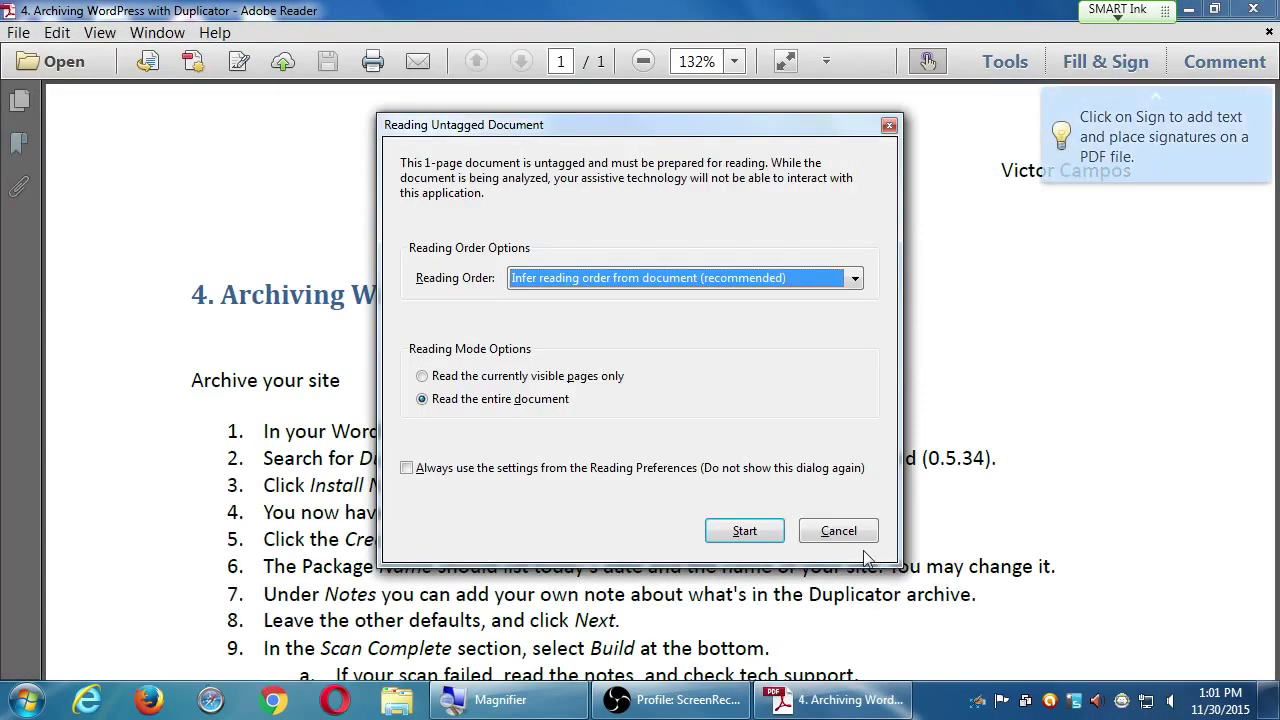
pyautogui.click(847, 536)
pyautogui.scroll(-3, 455, 458)
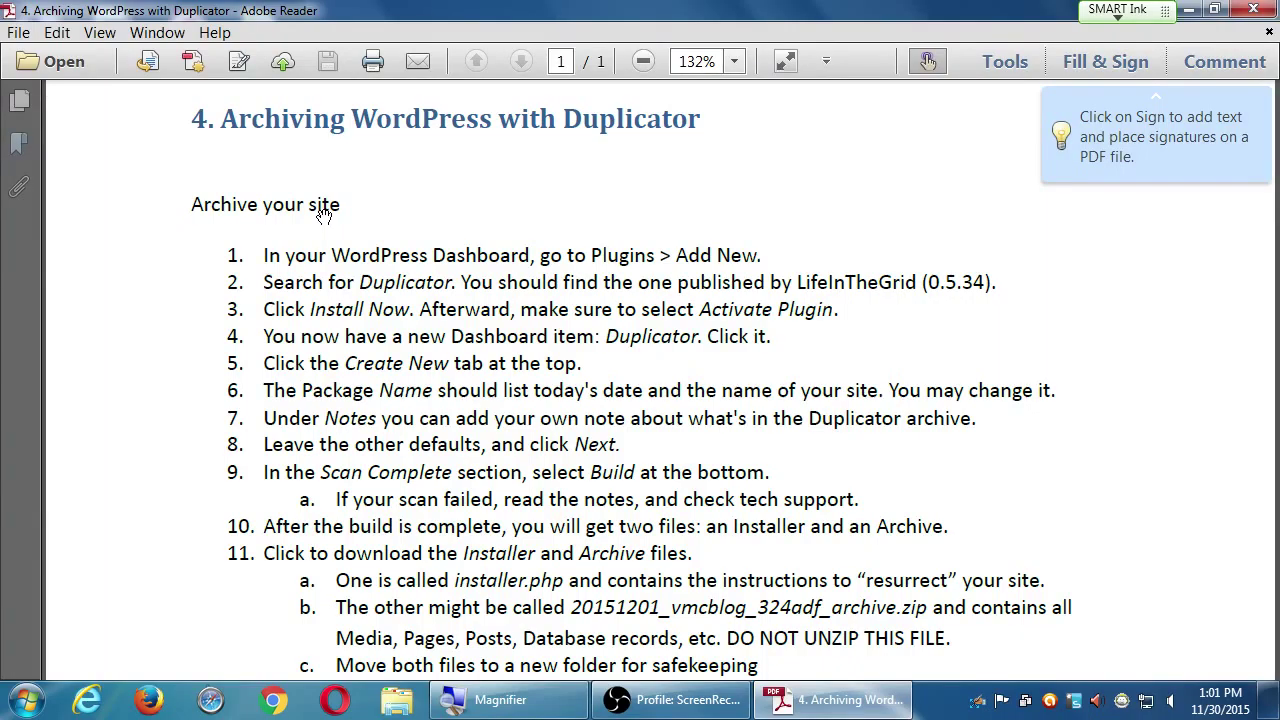
pyautogui.scroll(-4, 490, 515)
pyautogui.click(520, 495)
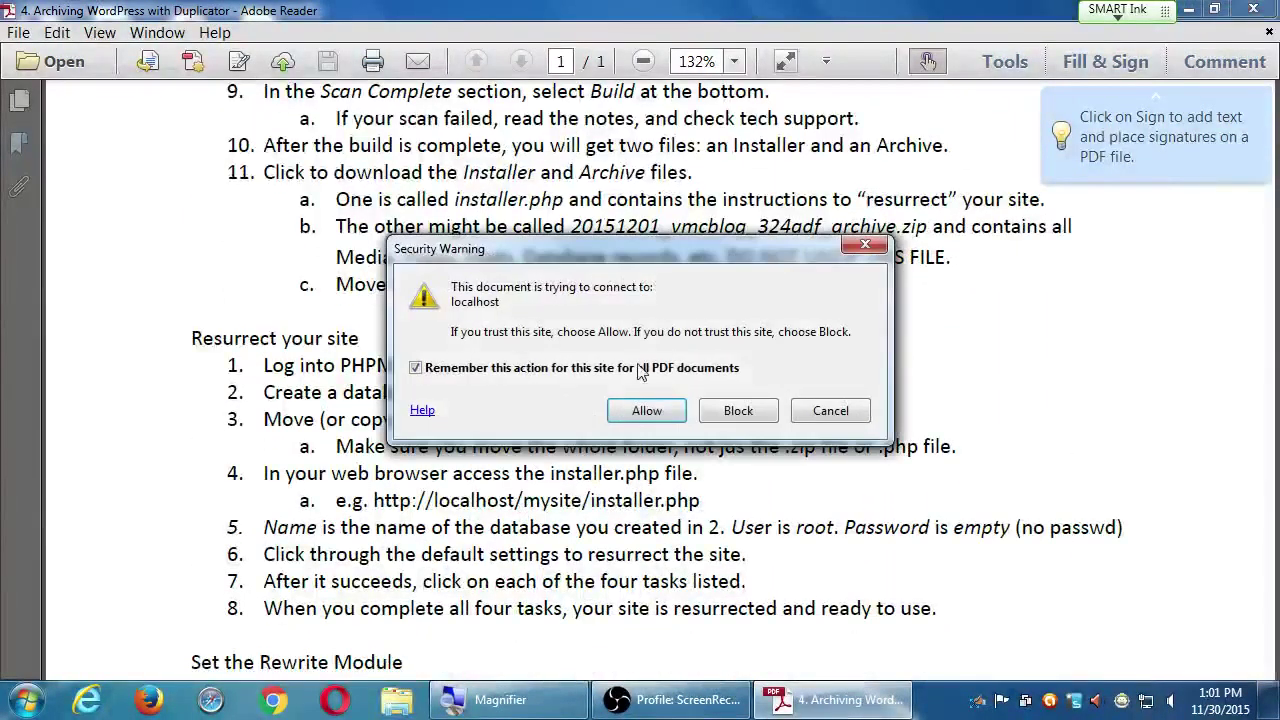
# Step: Dismiss the localhost security warning and move the guide to the Set the Rewrite Module section
pyautogui.click(826, 414)
pyautogui.scroll(-1, 600, 420)
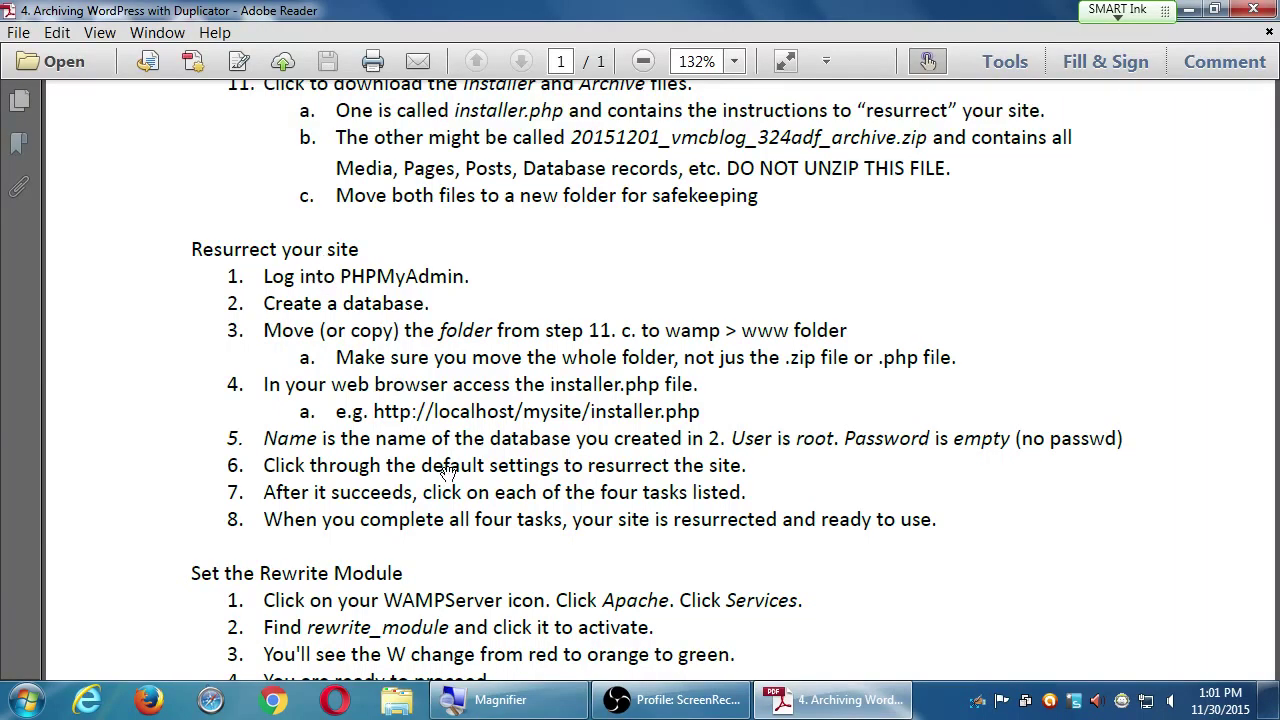
pyautogui.moveTo(530, 545); pyautogui.dragTo(523, 410)
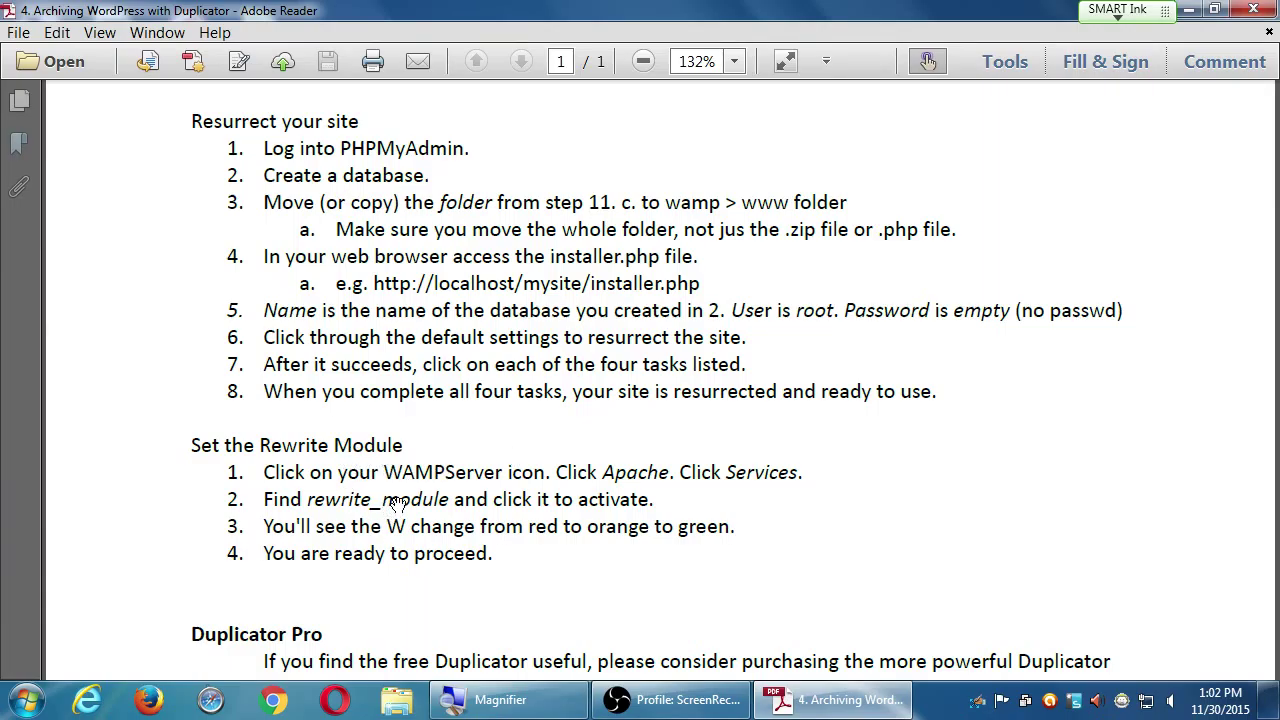
pyautogui.scroll(-3, 543, 546)
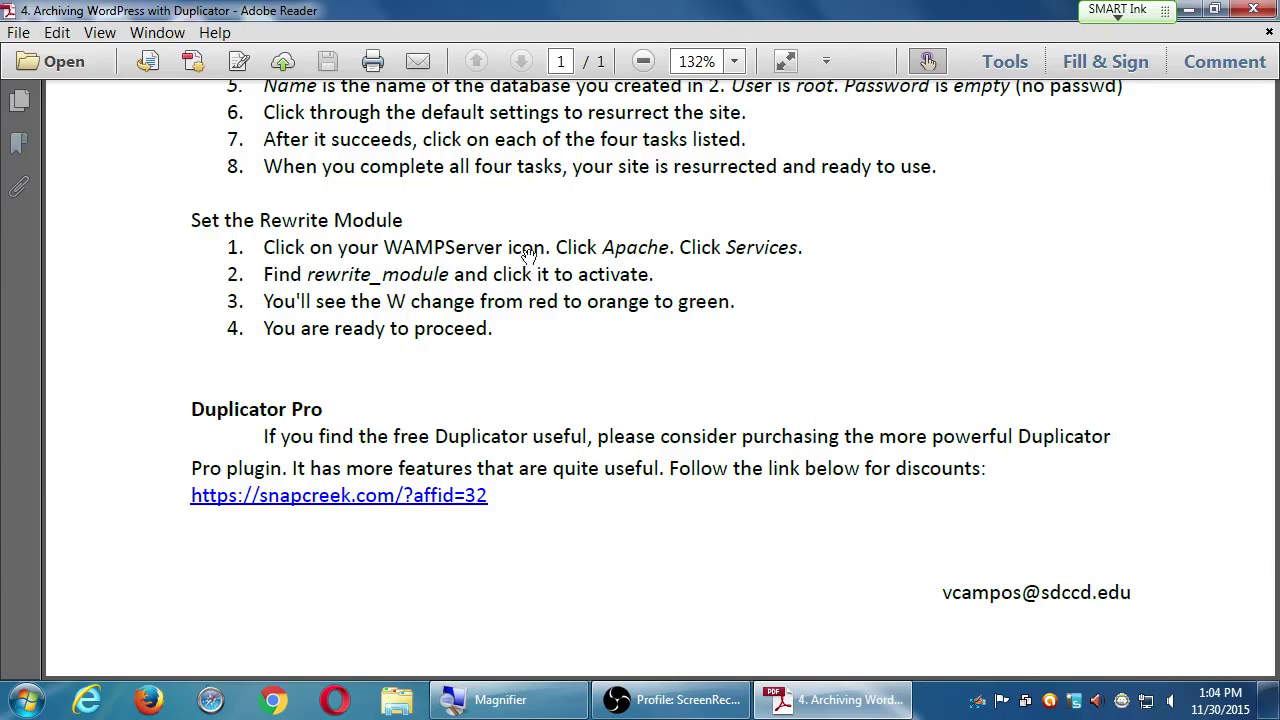
pyautogui.moveTo(519, 231); pyautogui.dragTo(522, 330)
# Step: Review the guide's site-restore steps, then minimise Adobe Reader
pyautogui.scroll(10, 522, 330)
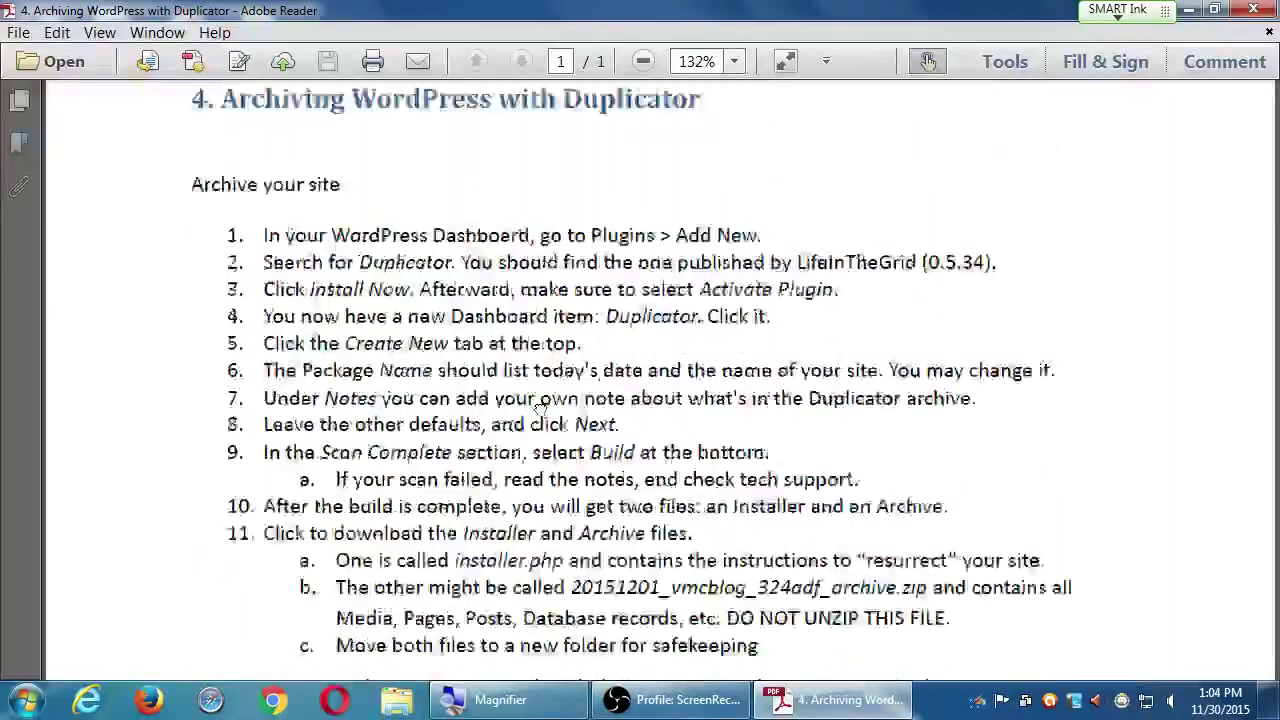
pyautogui.scroll(-4, 595, 220)
pyautogui.scroll(-5, 595, 220)
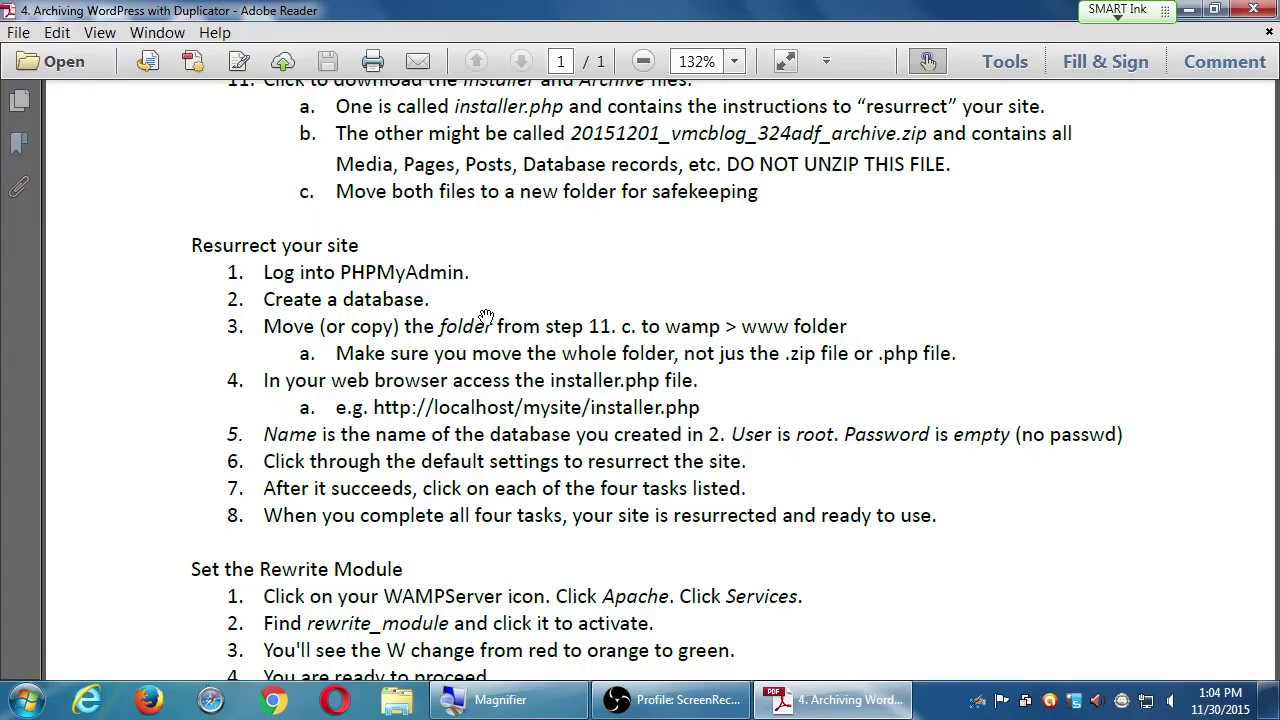
pyautogui.click(1190, 10)
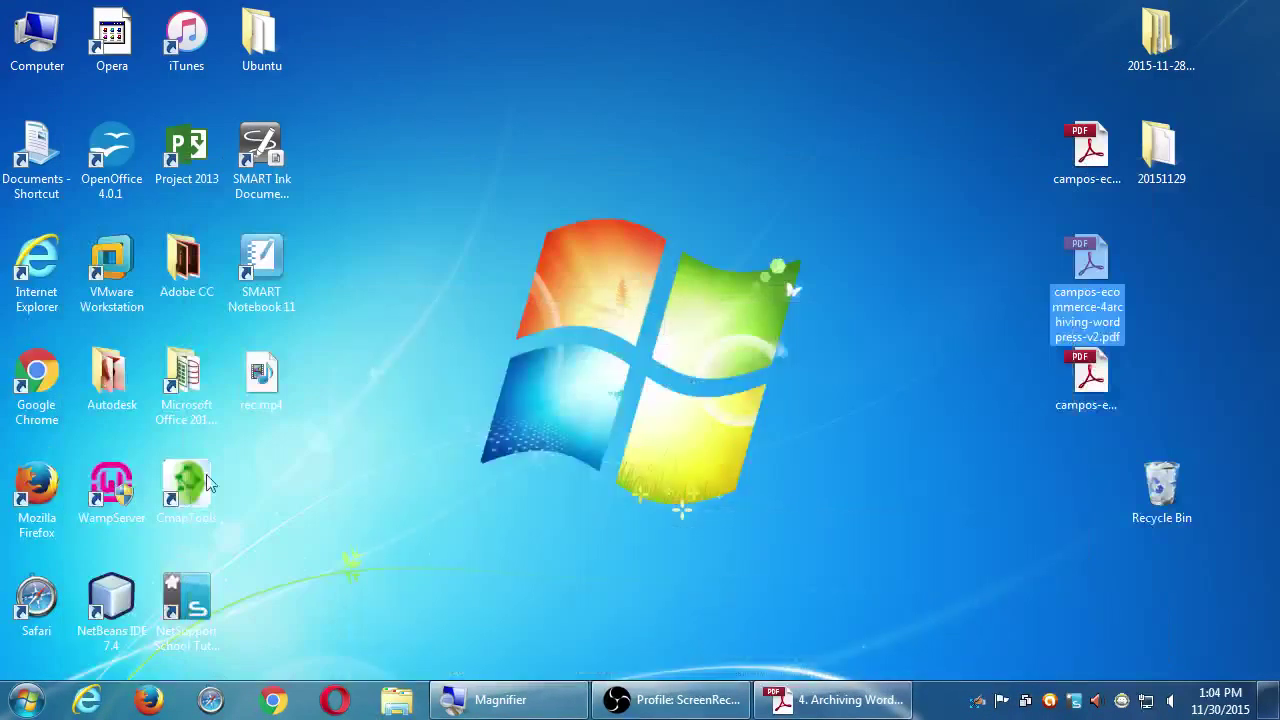
# Step: Launch WampServer from its desktop shortcut, then bring up Firefox from the taskbar
pyautogui.click(118, 487)
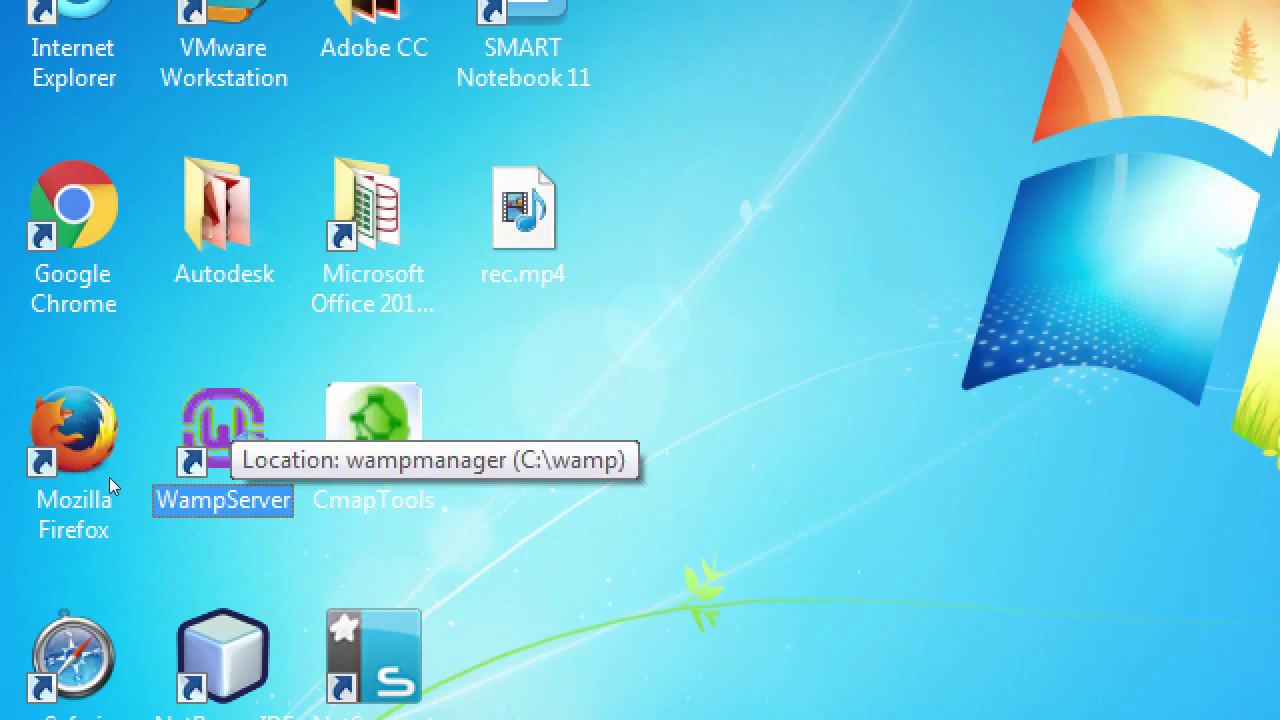
pyautogui.press('Return')
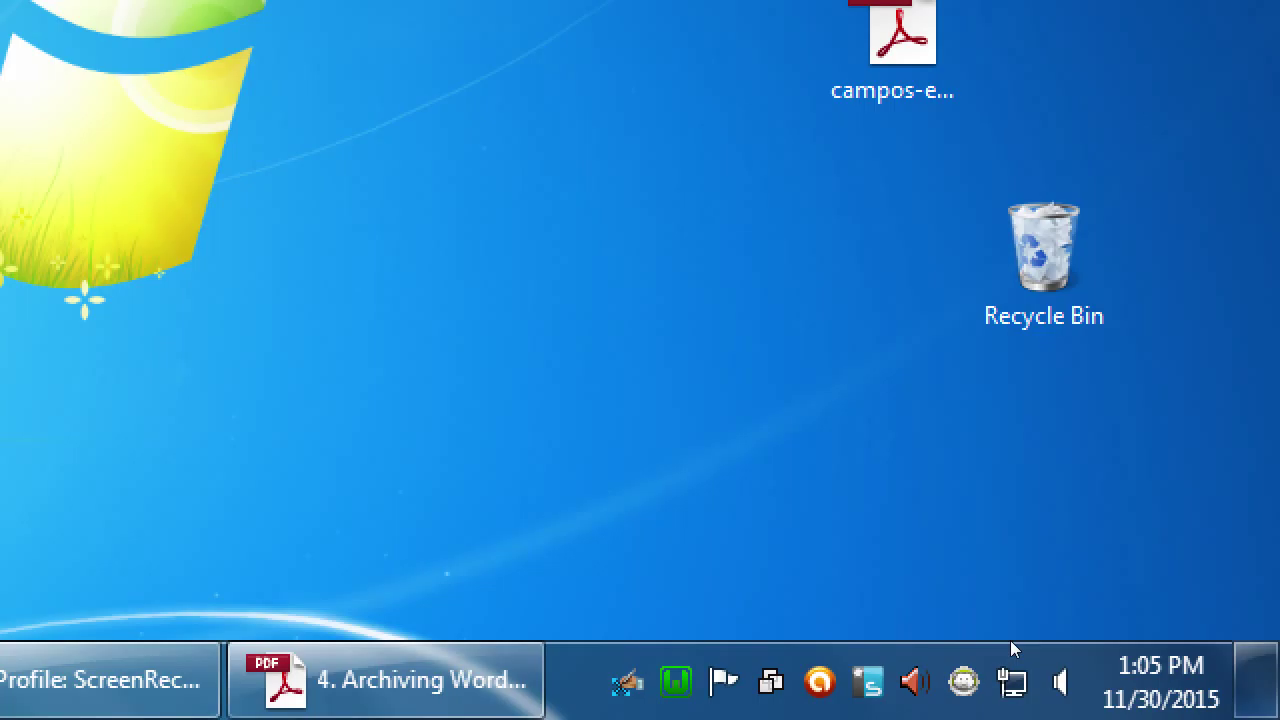
pyautogui.press('super+minus')
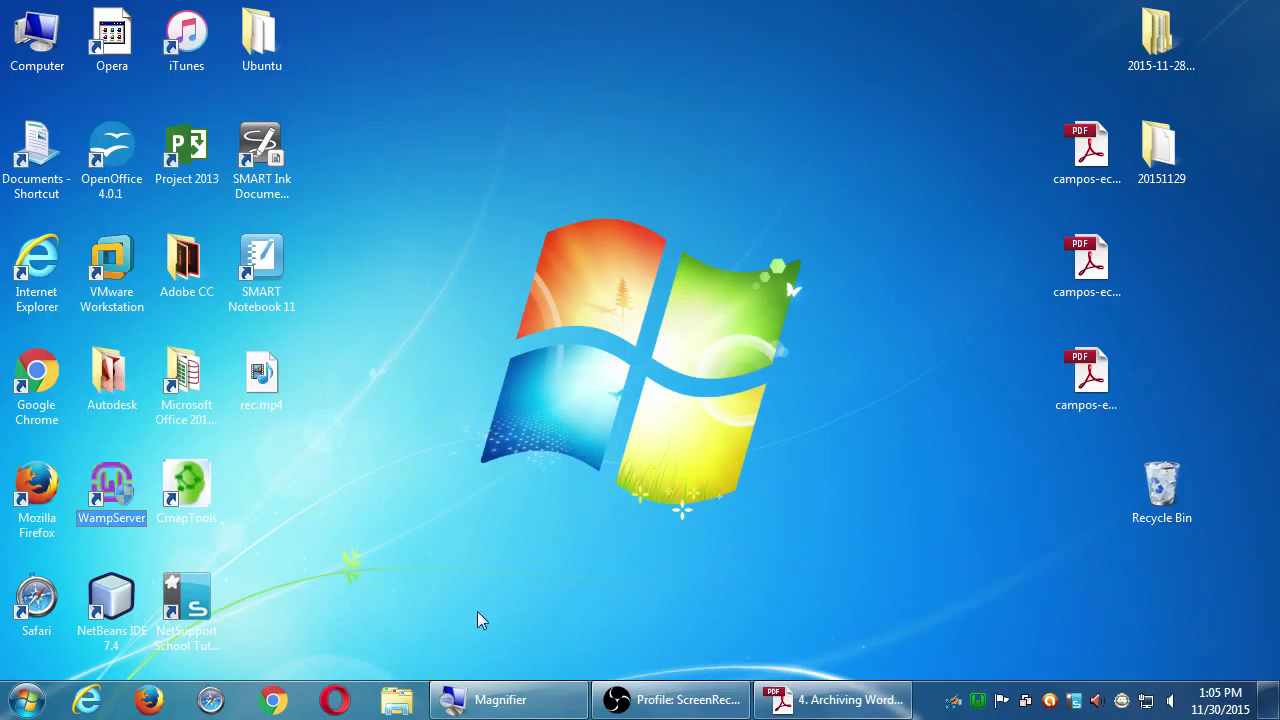
pyautogui.press('super+plus')
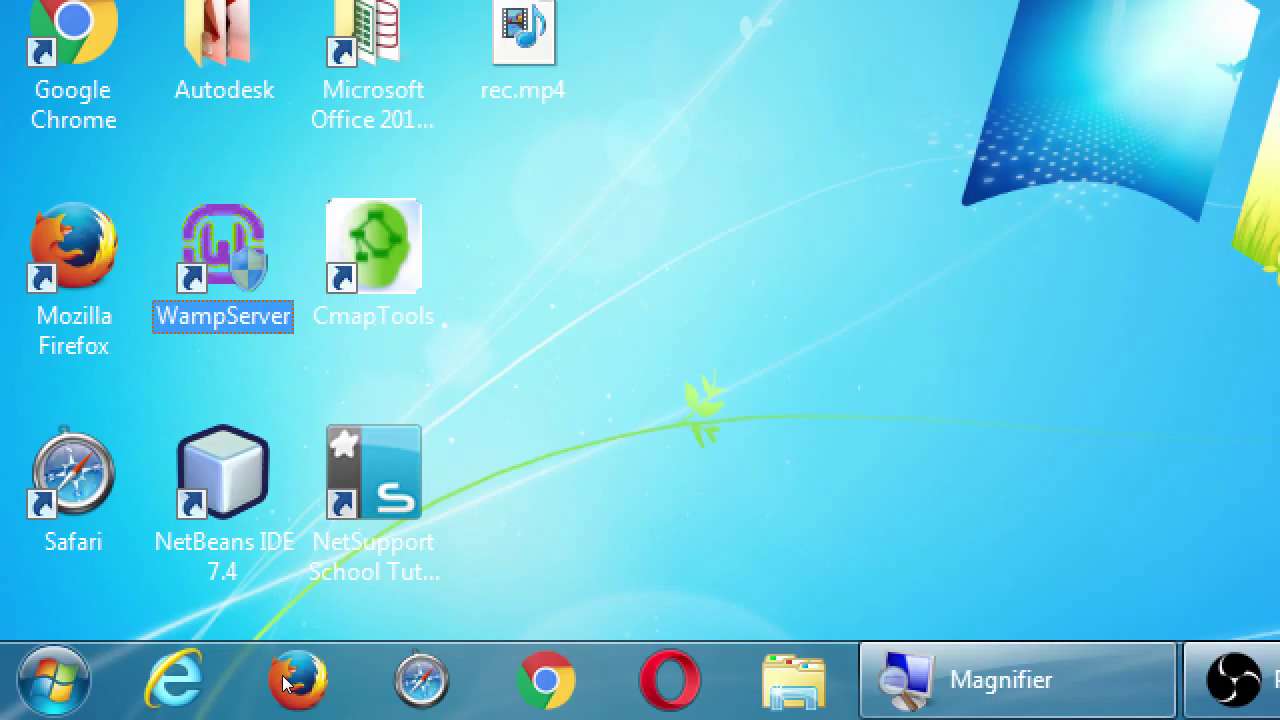
pyautogui.click(160, 700)
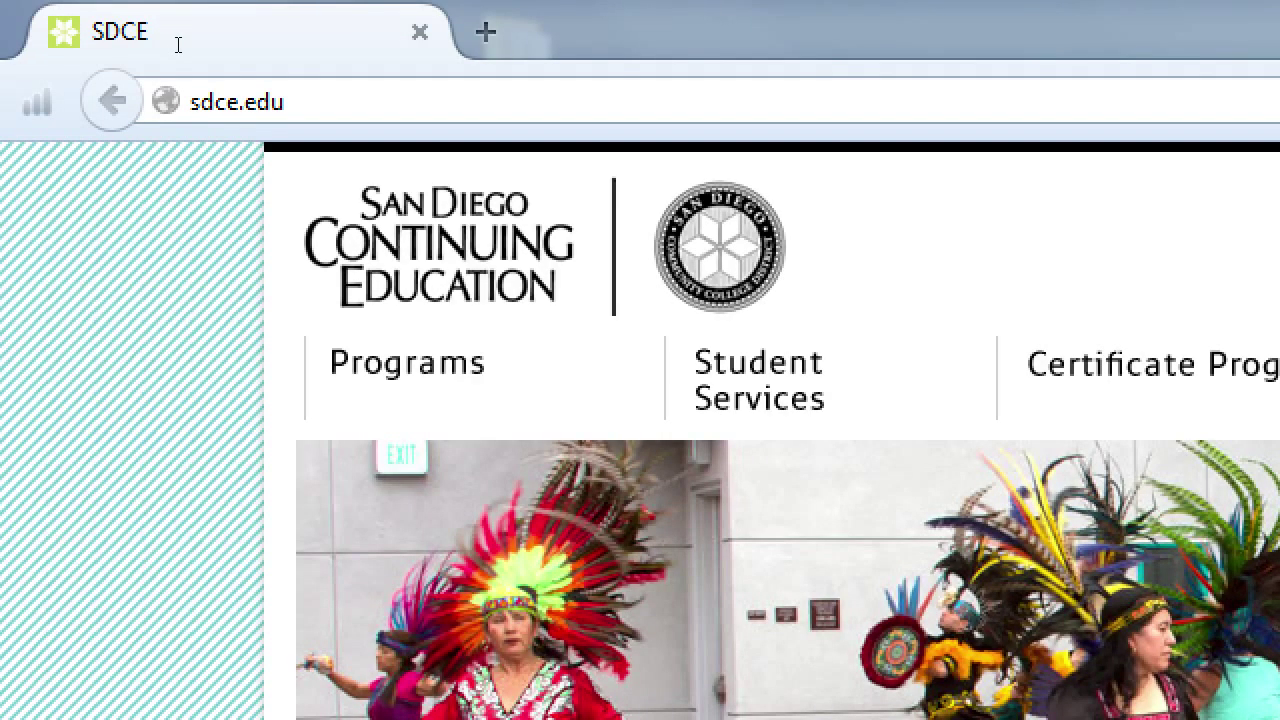
pyautogui.hotkey('ctrl', 'l')
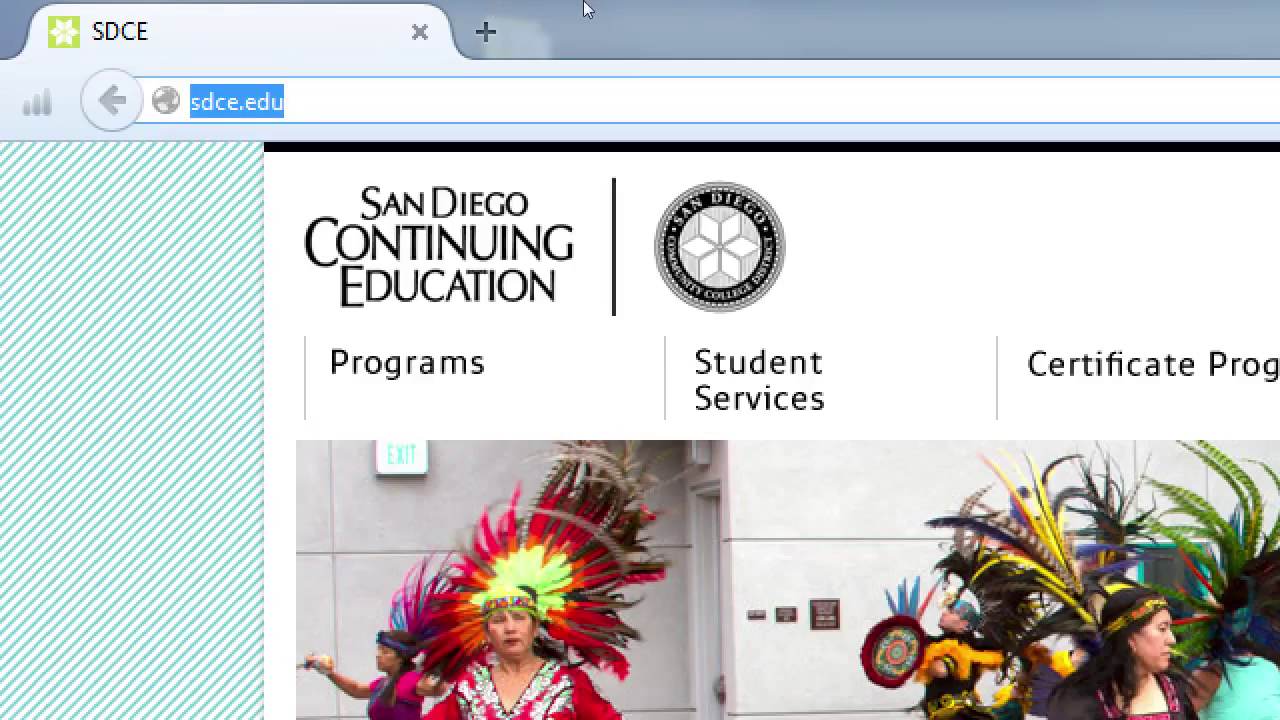
pyautogui.write('htt')
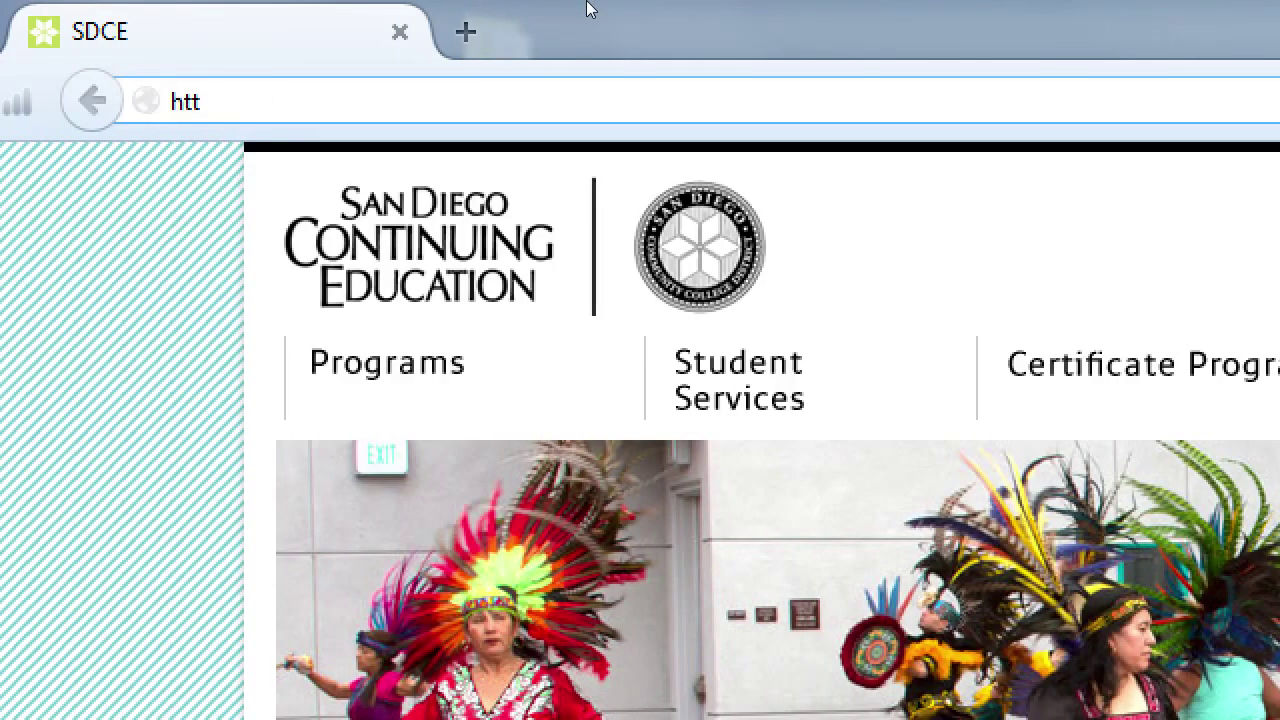
pyautogui.write('p://localhost')
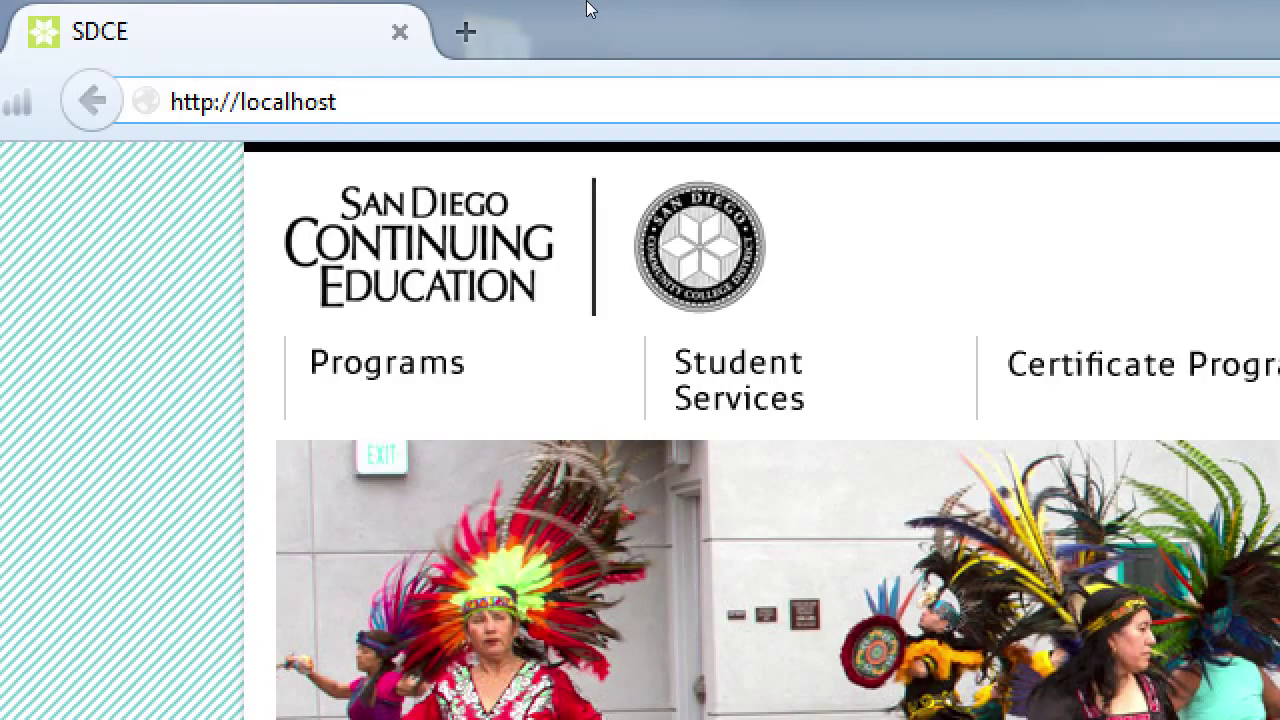
pyautogui.press('Return')
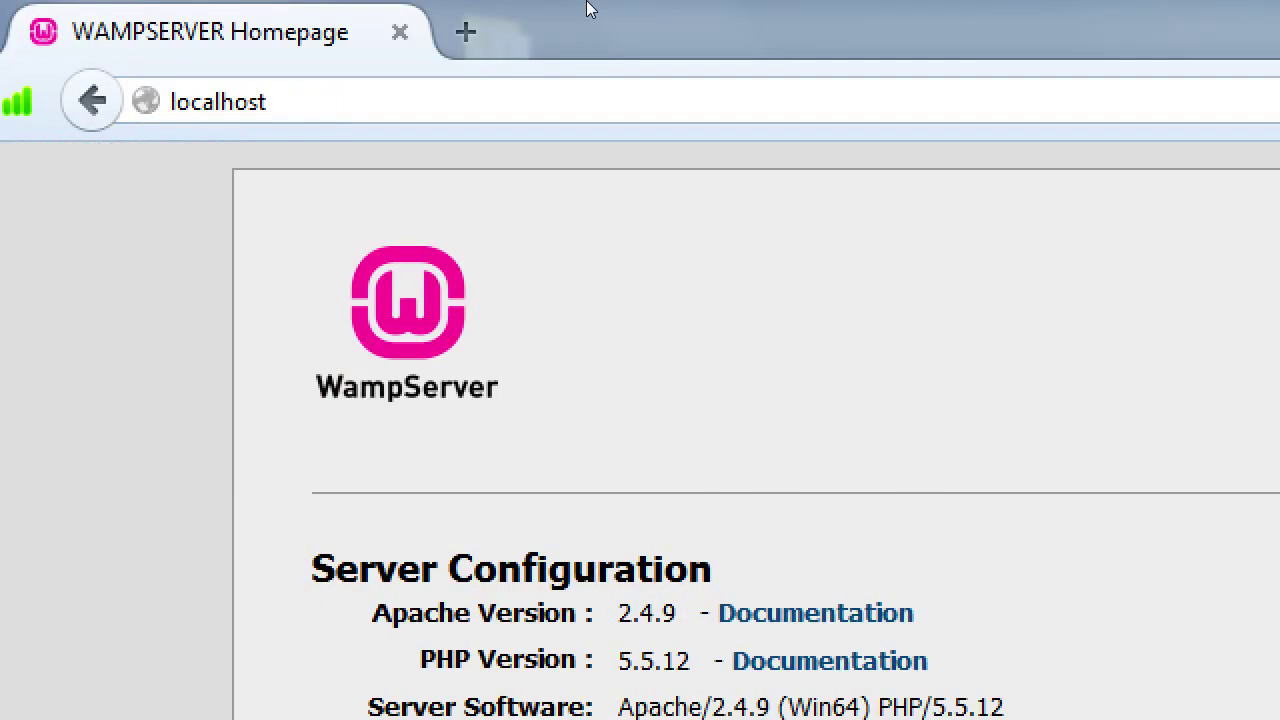
pyautogui.click(470, 85)
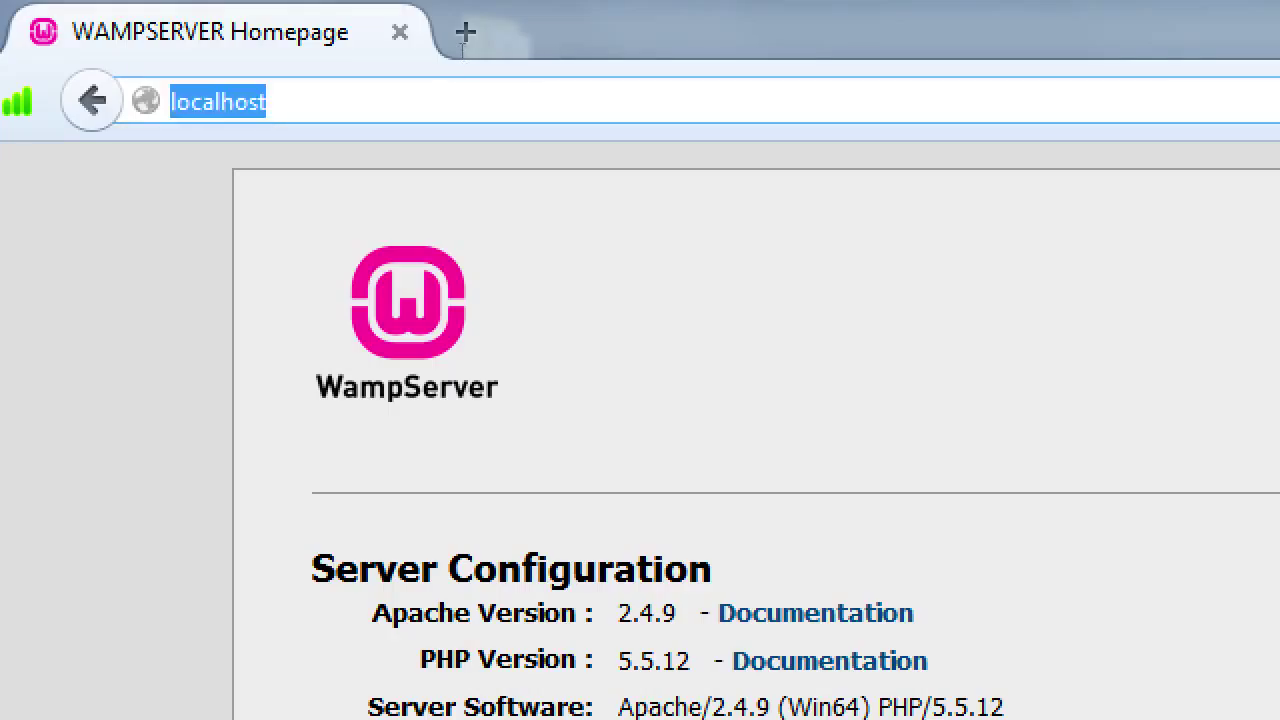
pyautogui.press('Home')
pyautogui.write('http:/')
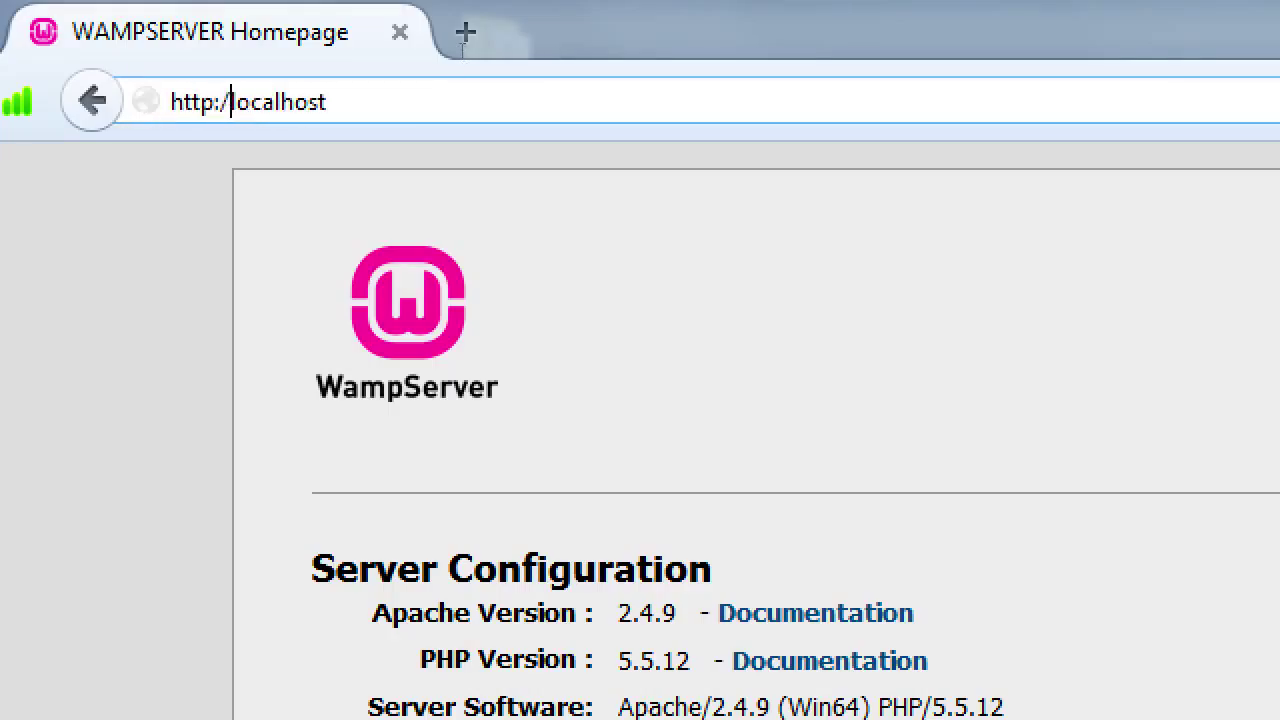
pyautogui.write('/')
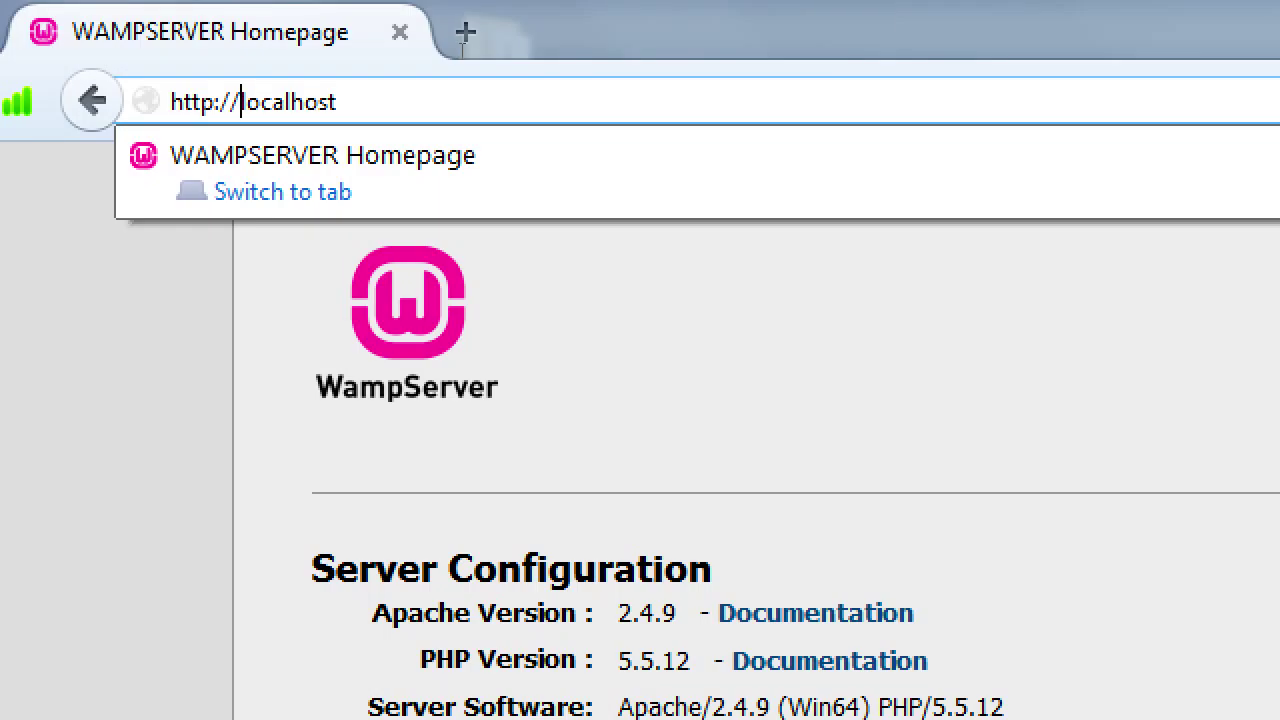
# Step: Bring the Adobe Reader guide forward to its Resurrect your site steps
pyautogui.hotkey('alt', 'Tab')
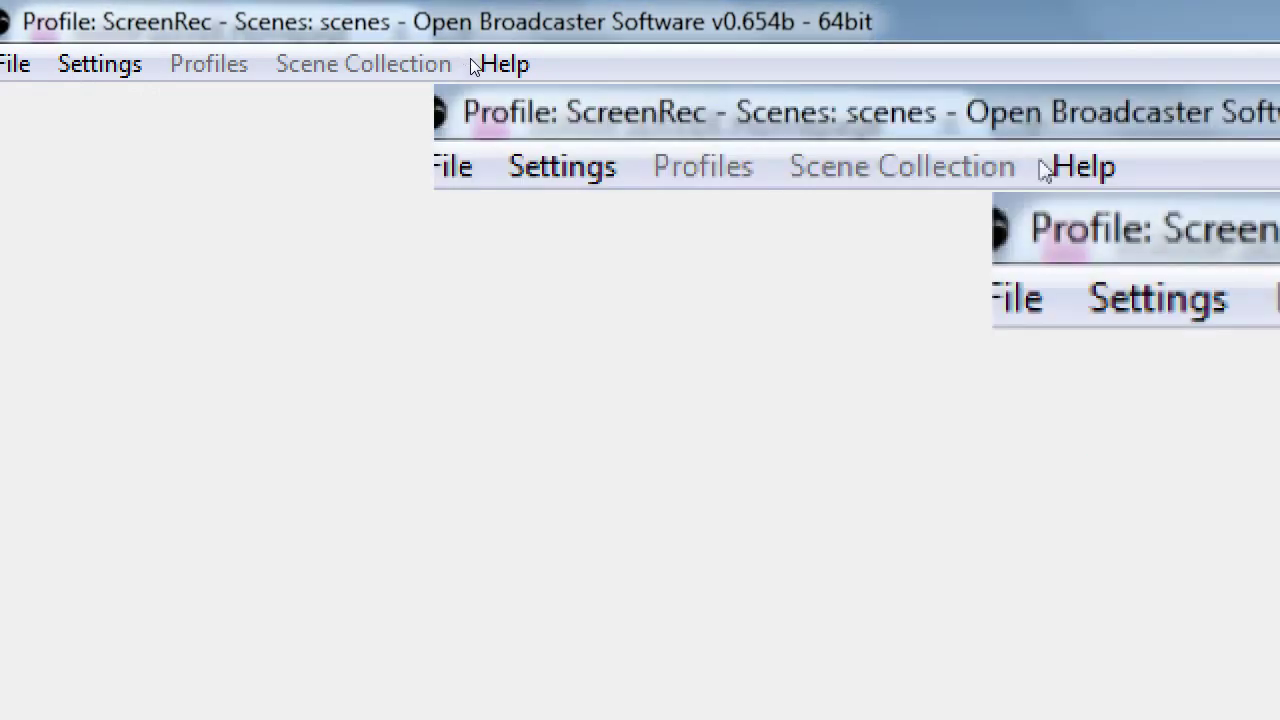
pyautogui.hotkey('alt', 'Tab')
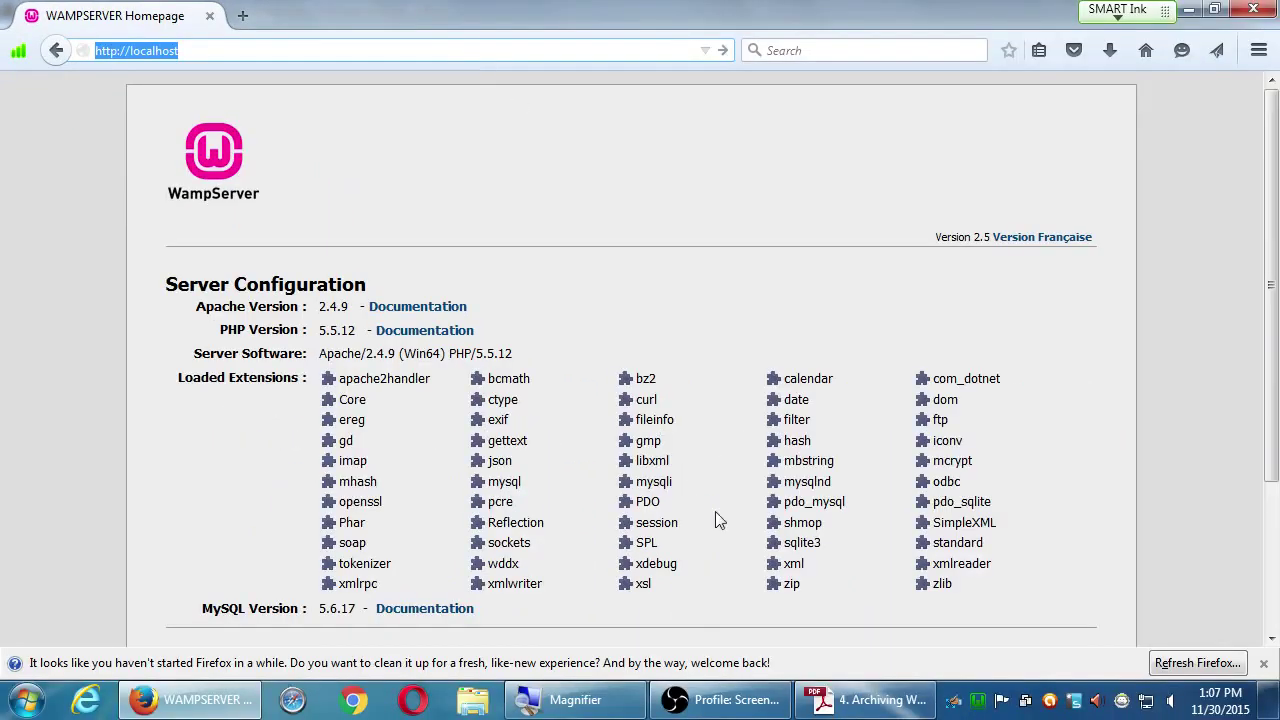
pyautogui.click(868, 699)
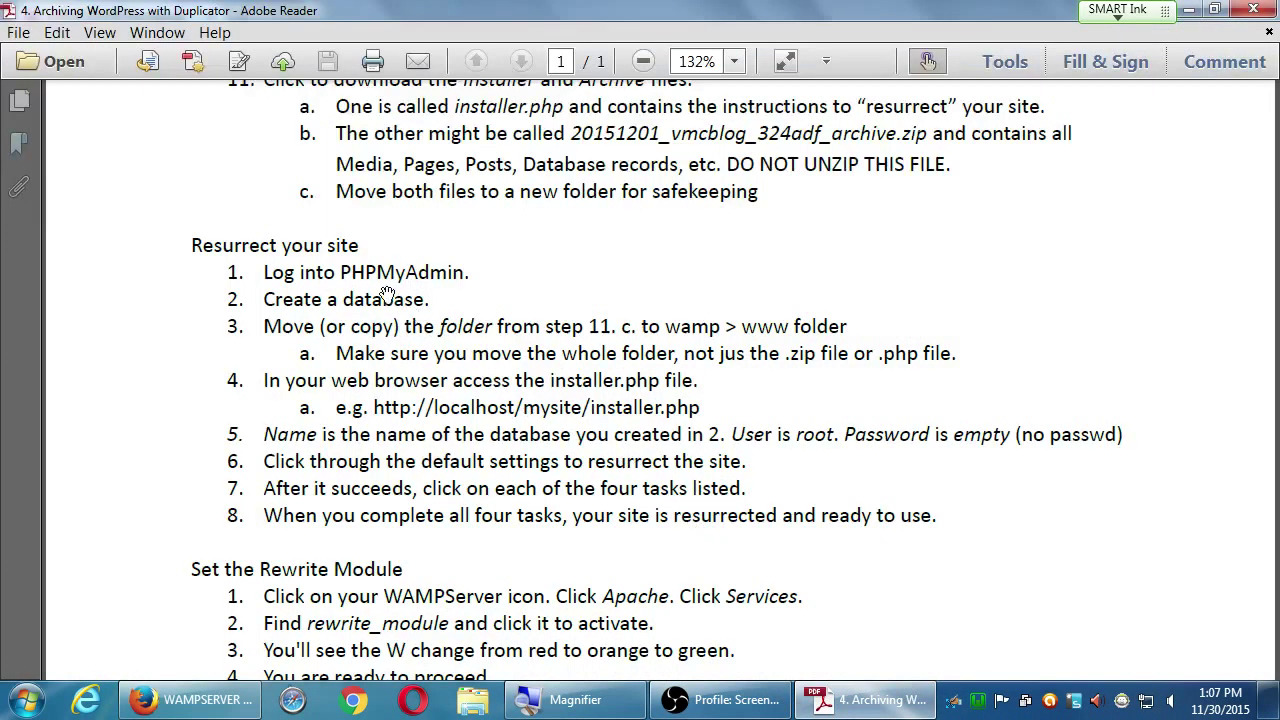
pyautogui.scroll(-1, 386, 294)
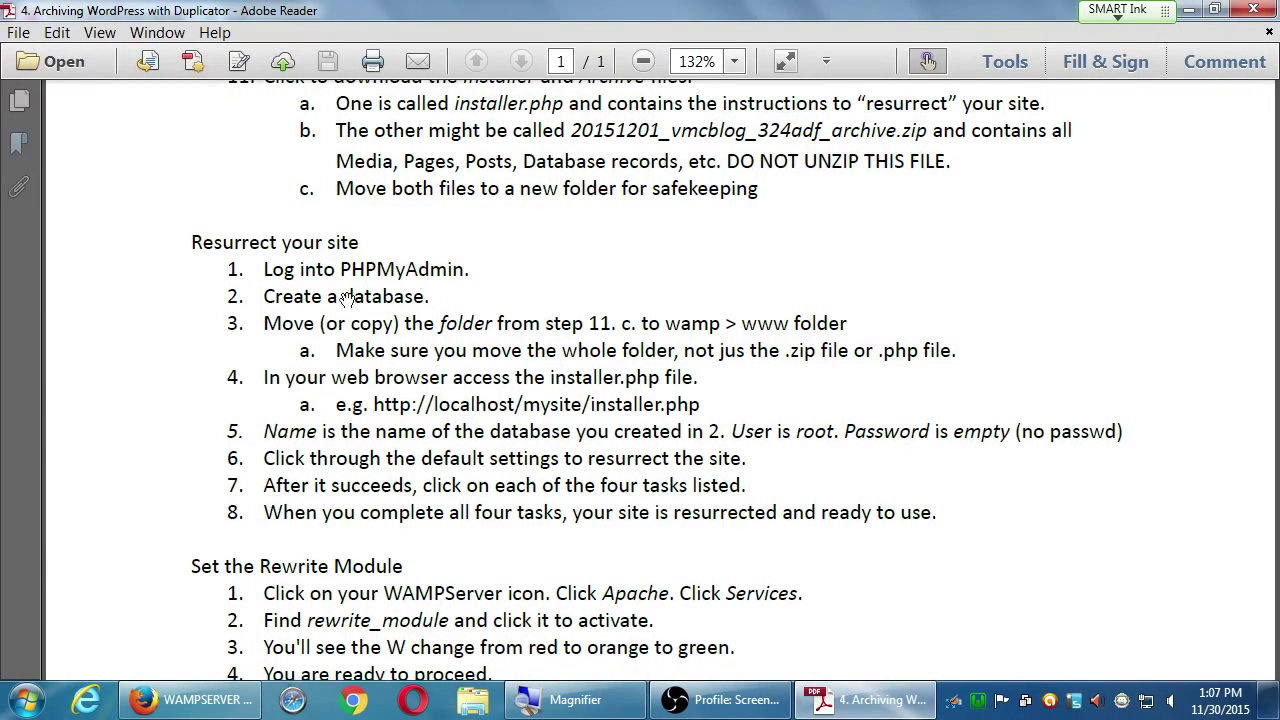
# Step: Minimise Adobe Reader and load localhost/phpmyadmin in Firefox
pyautogui.click(1188, 9)
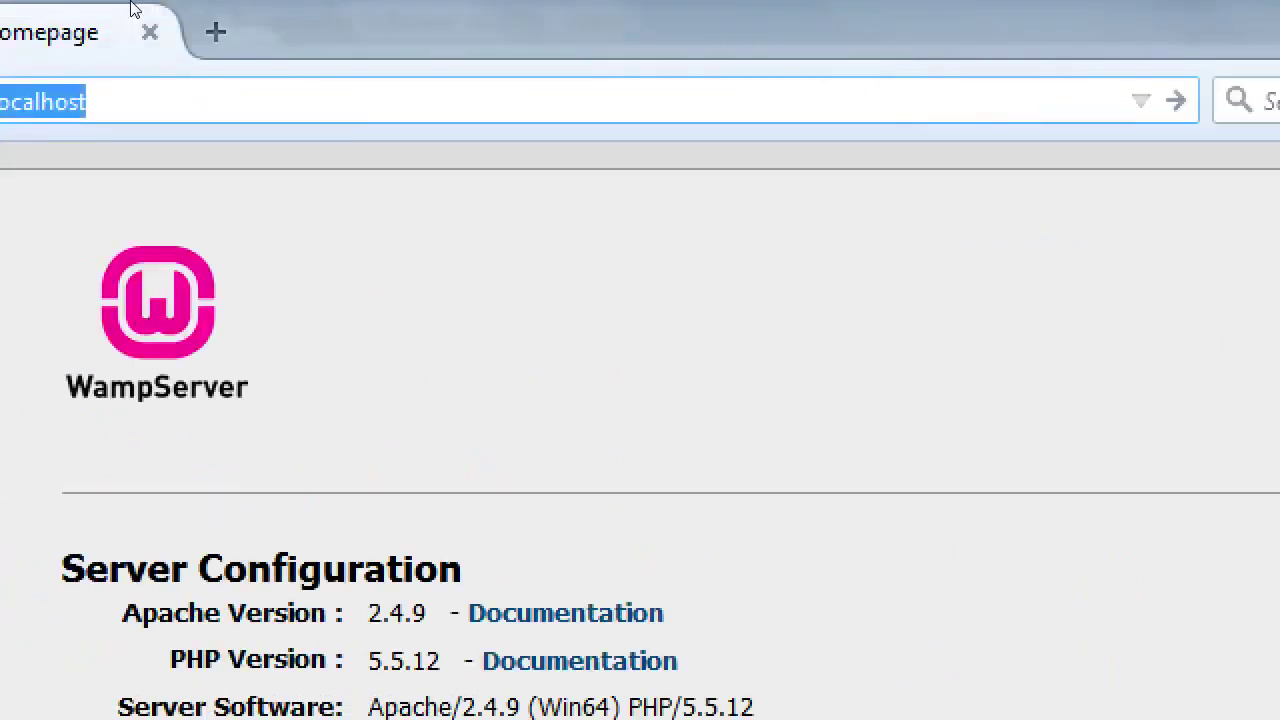
pyautogui.press('End')
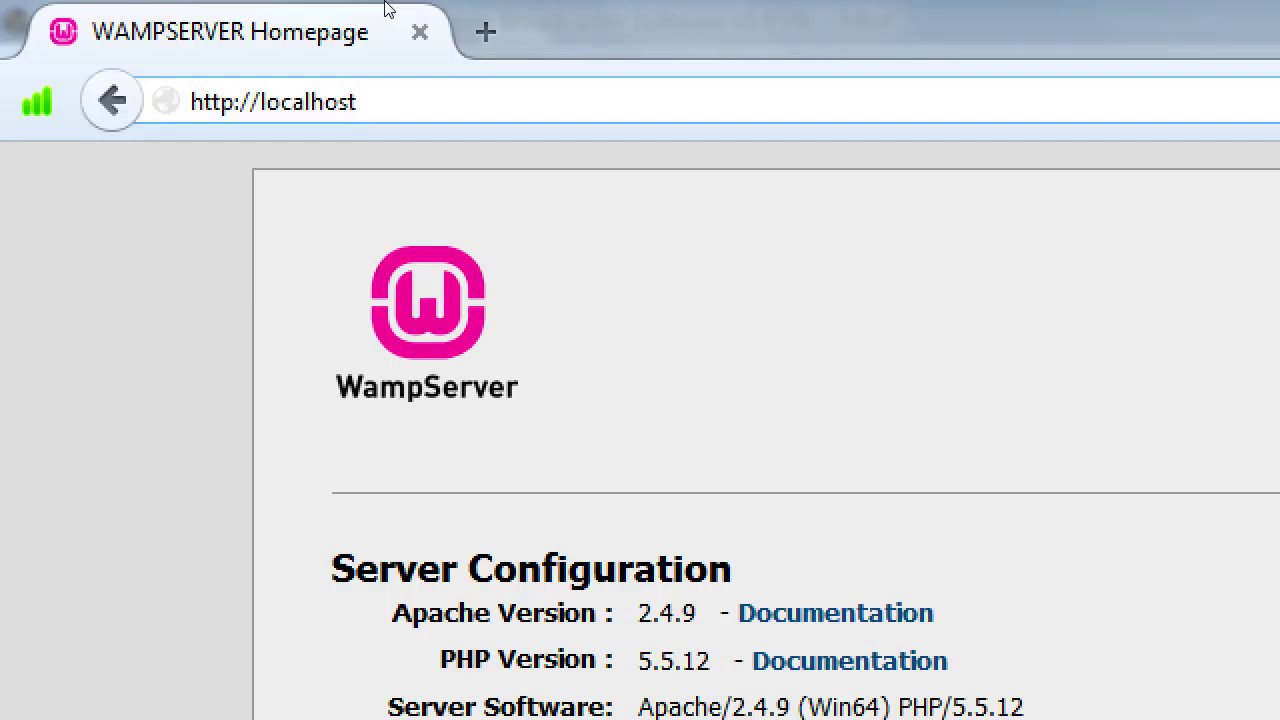
pyautogui.write('/')
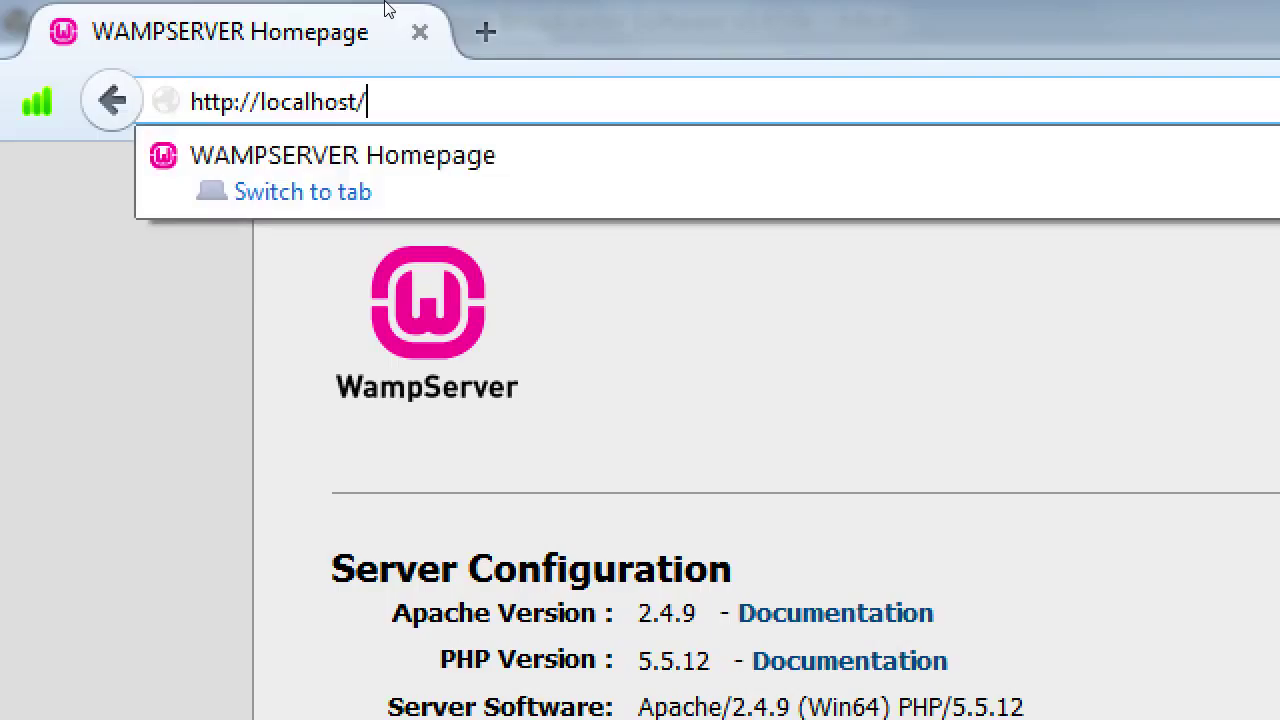
pyautogui.write('phpmyadmin')
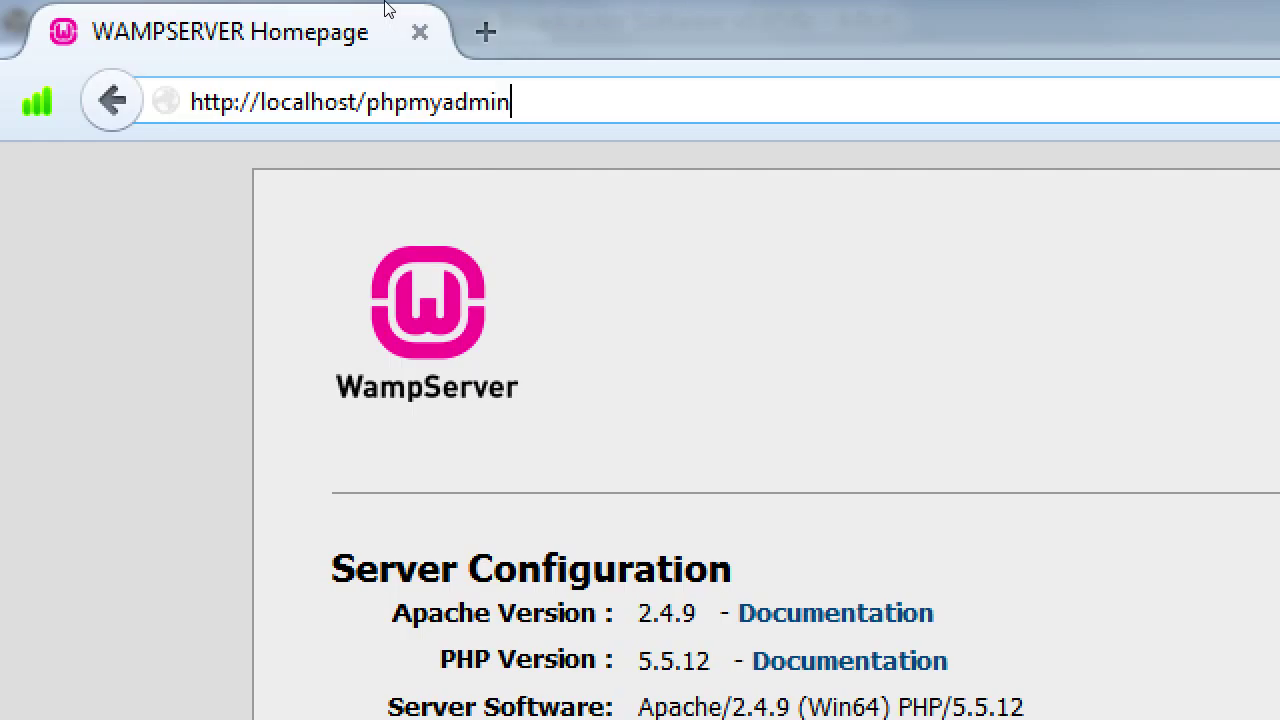
pyautogui.press('Return')
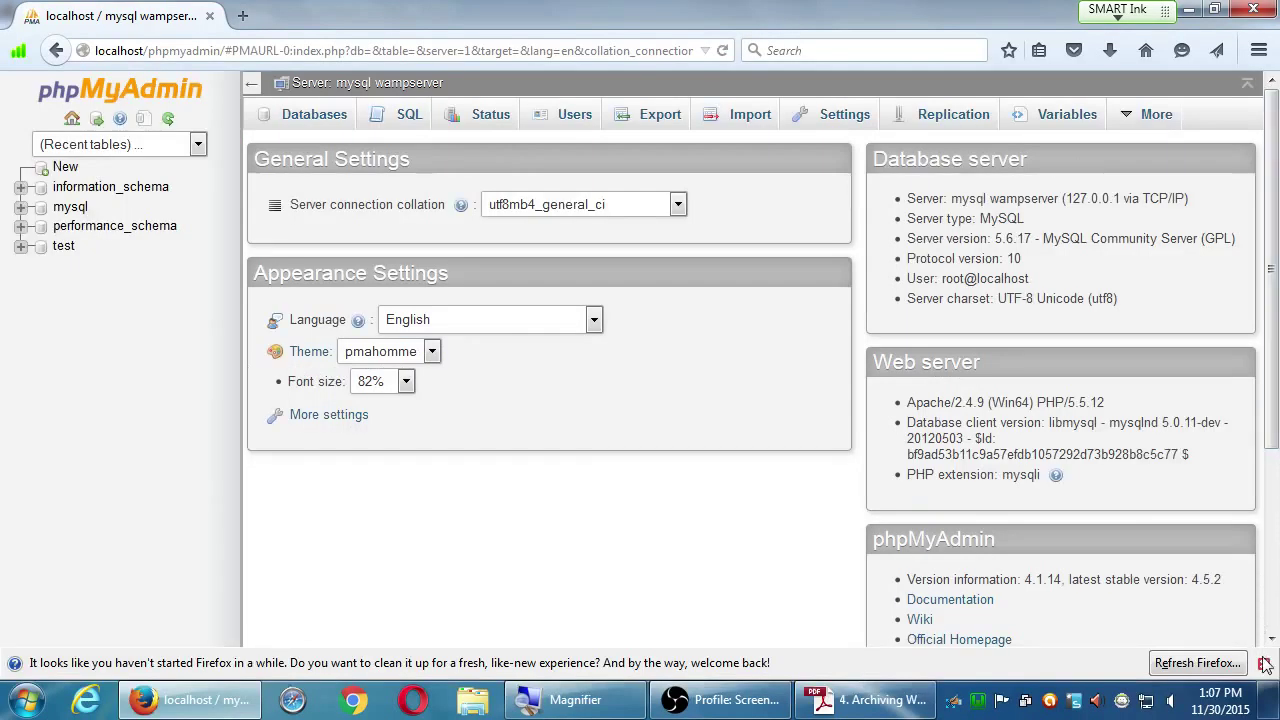
# Step: Close Firefox's clean-up notice and create a database named 'wordpress'
pyautogui.click(1265, 665)
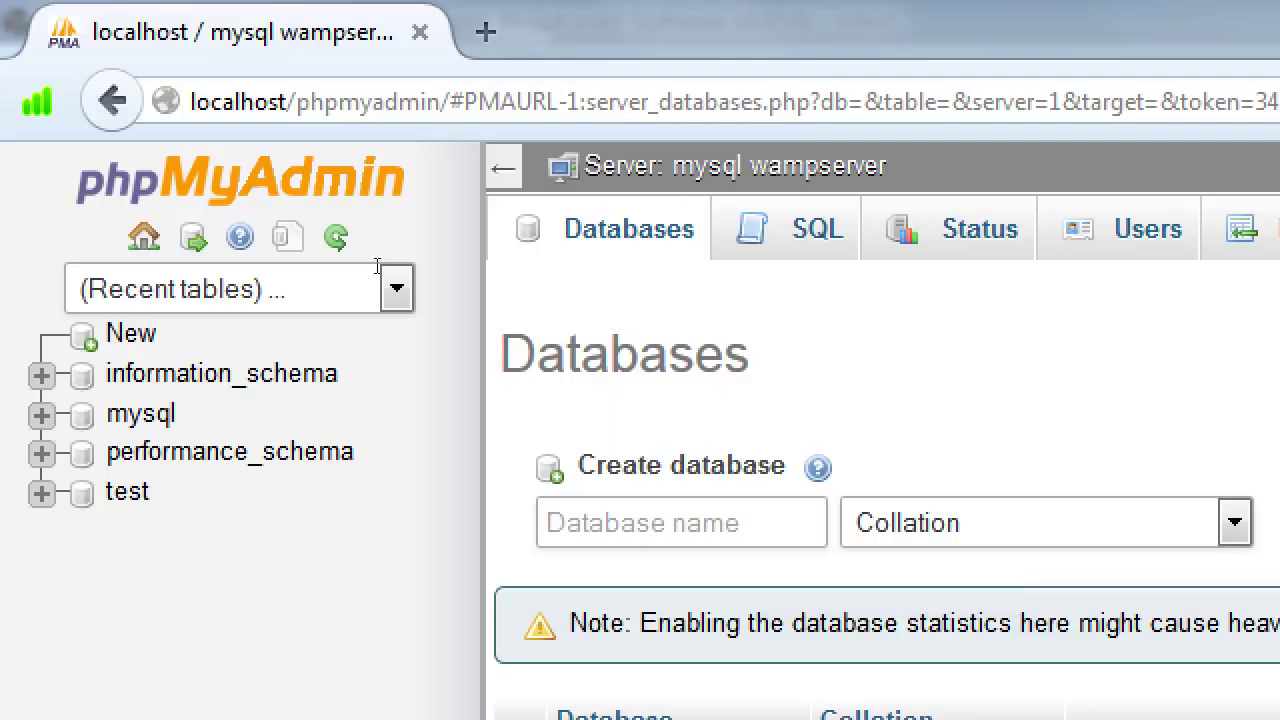
pyautogui.write('wored')
pyautogui.press('BackSpace')
pyautogui.press('BackSpace')
pyautogui.write('dpress')
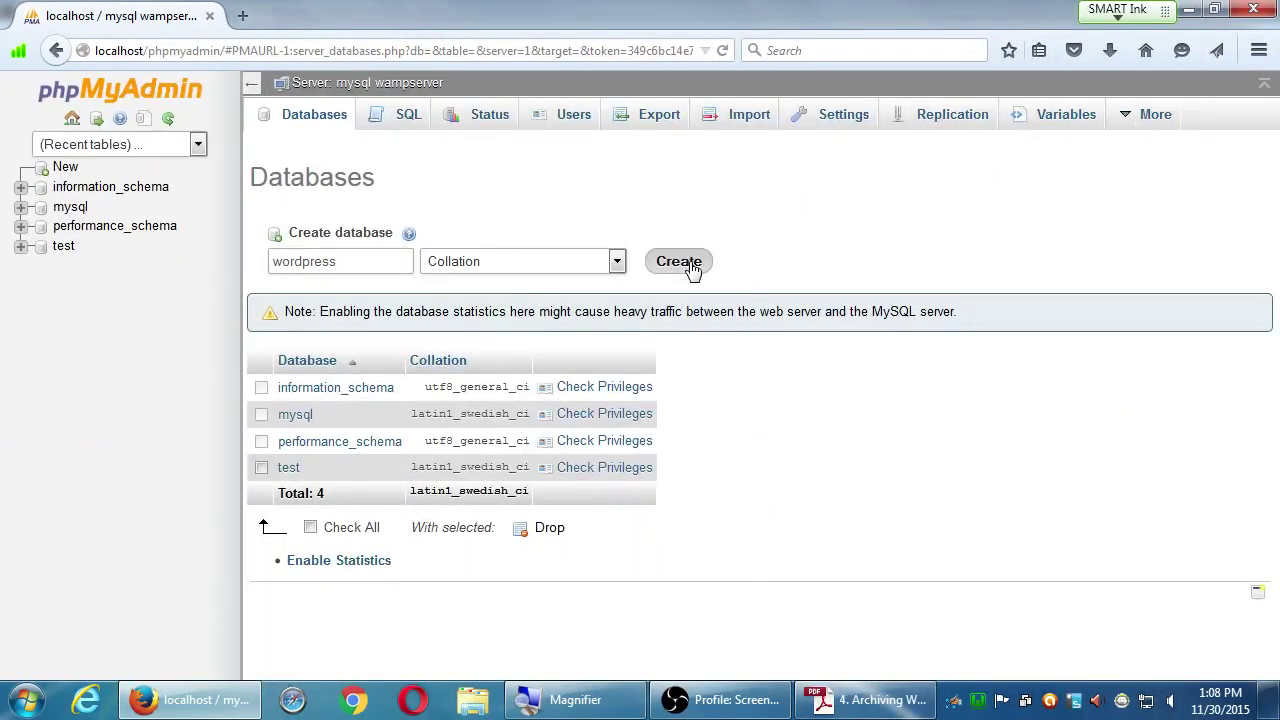
pyautogui.click(1120, 525)
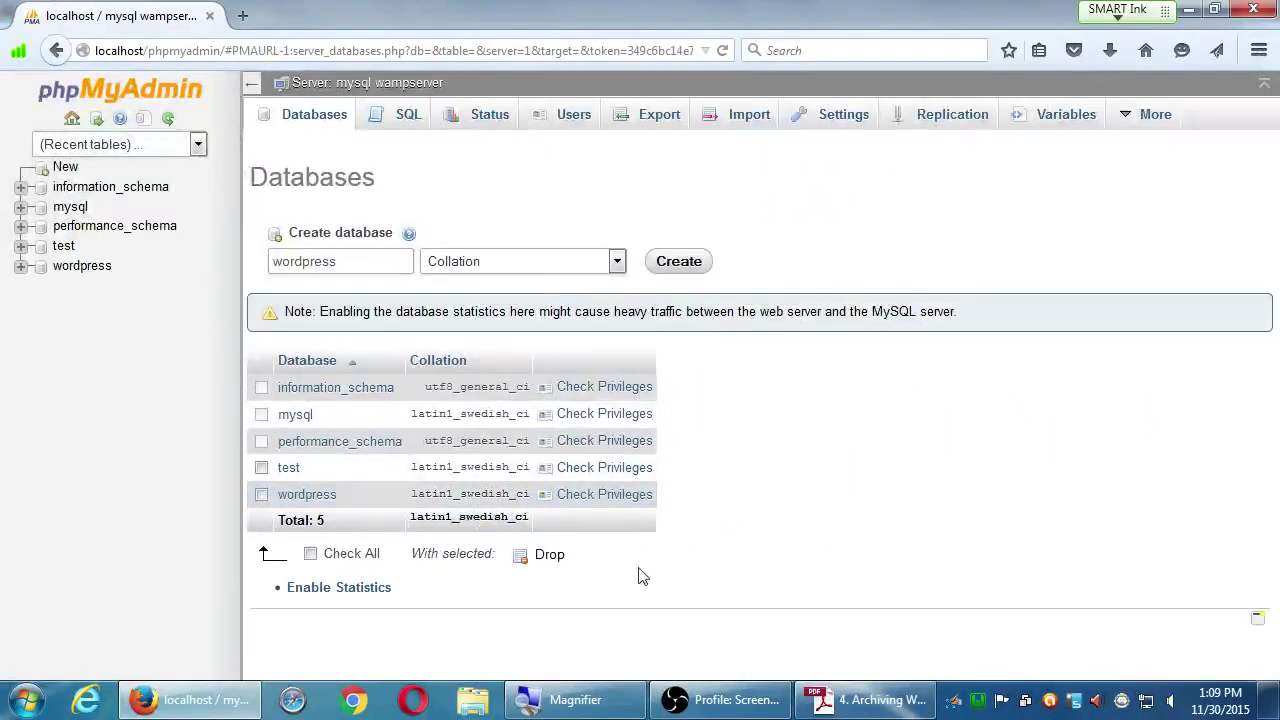
# Step: Bring the Duplicator archiving guide back to the front in Adobe Reader
pyautogui.click(830, 699)
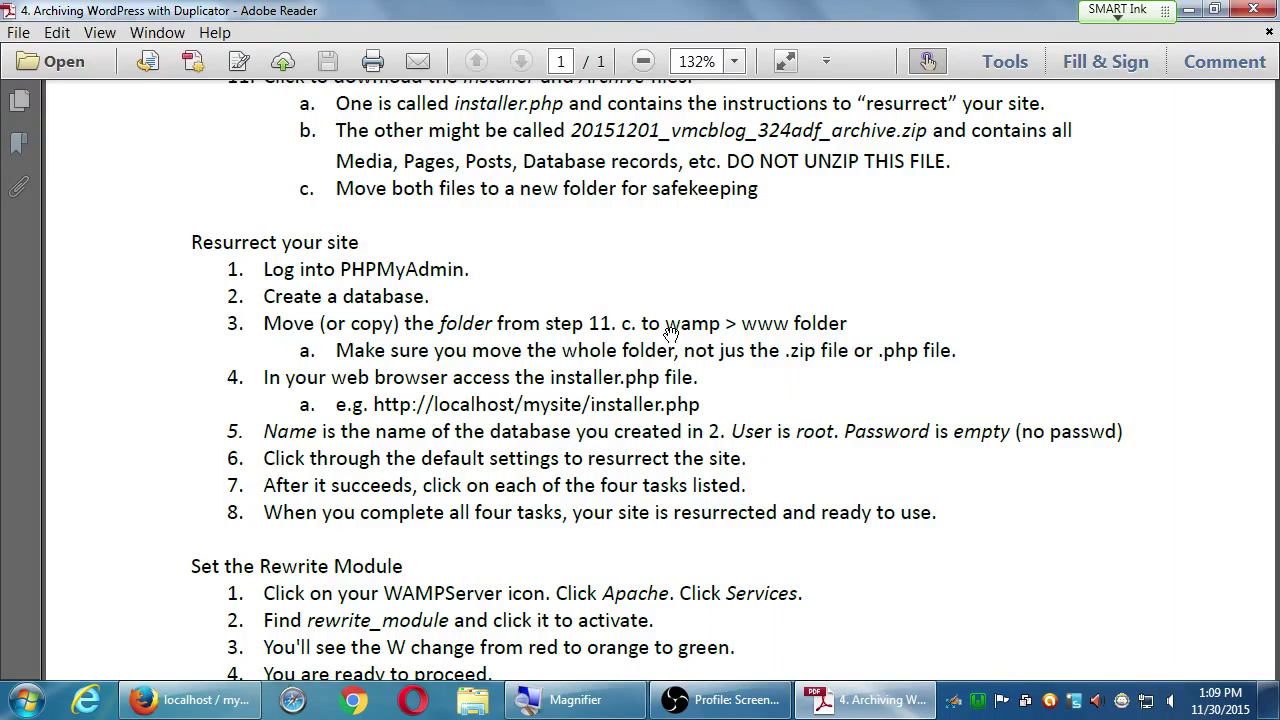
# Step: Minimize Adobe Reader, Firefox and OBS to clear the desktop, then open Computer to list the drives
pyautogui.click(1190, 12)
pyautogui.click(1190, 12)
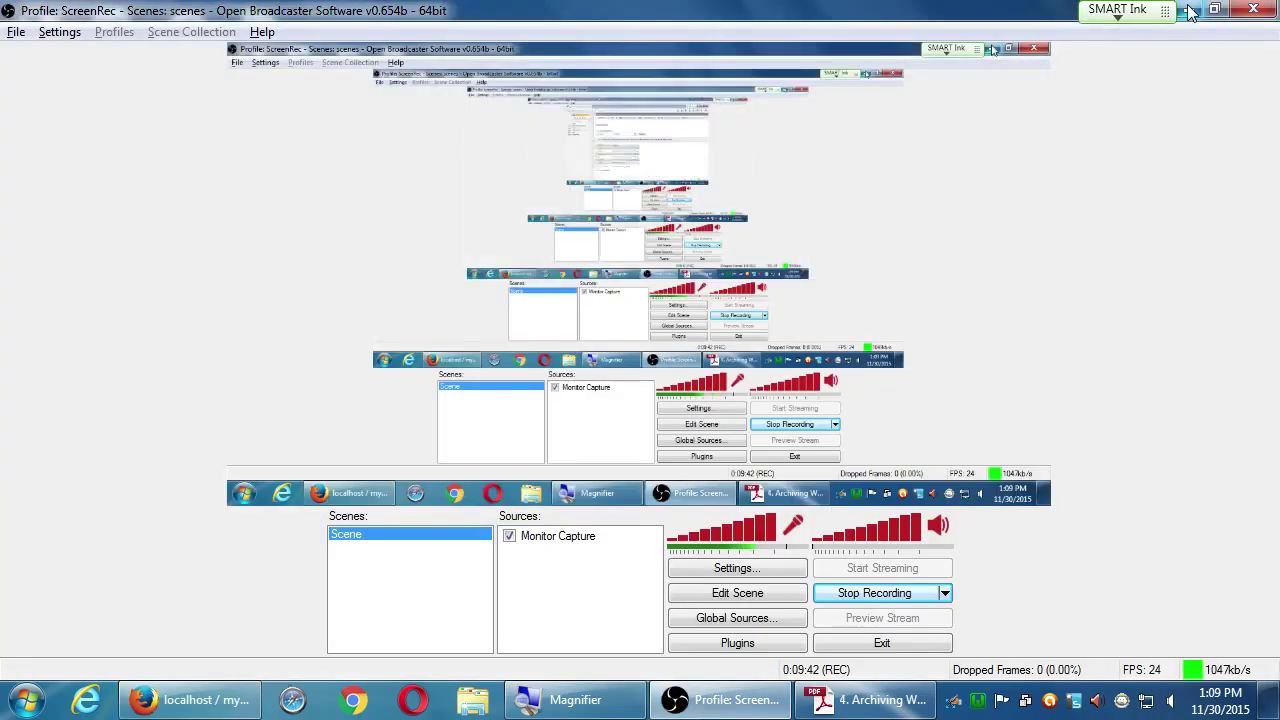
pyautogui.click(1190, 12)
pyautogui.click(613, 207)
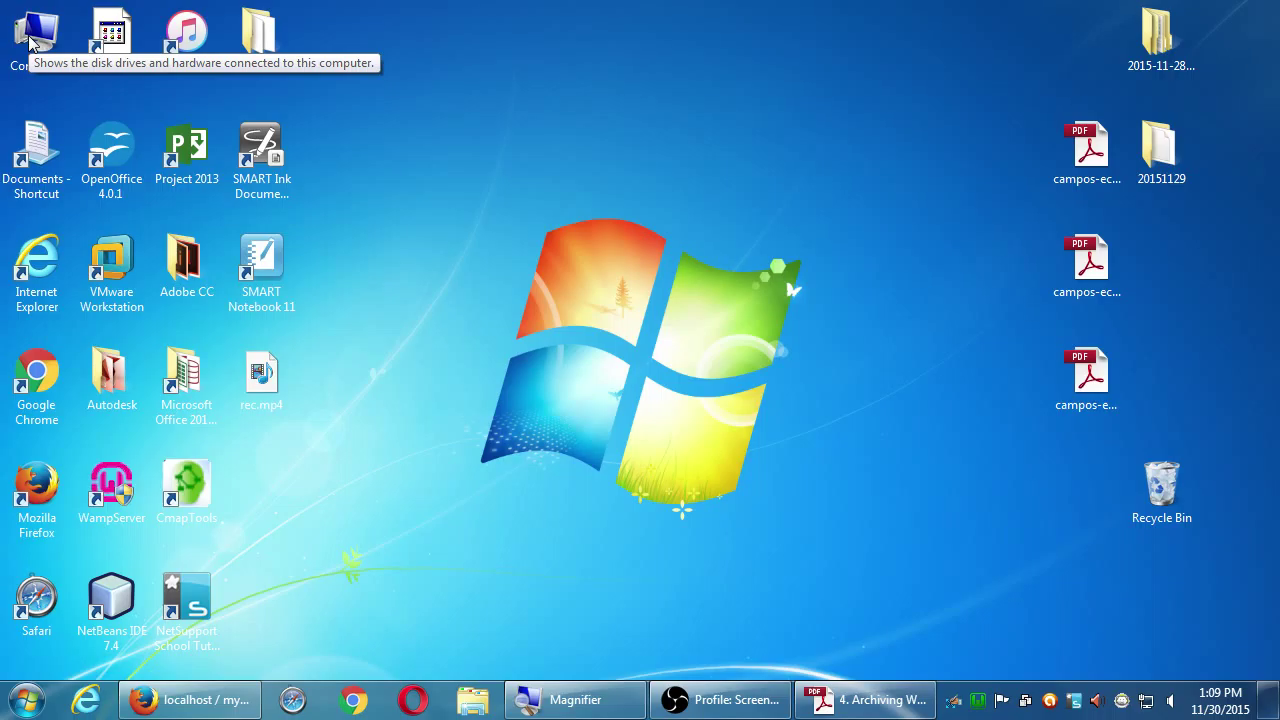
pyautogui.doubleClick(30, 38)
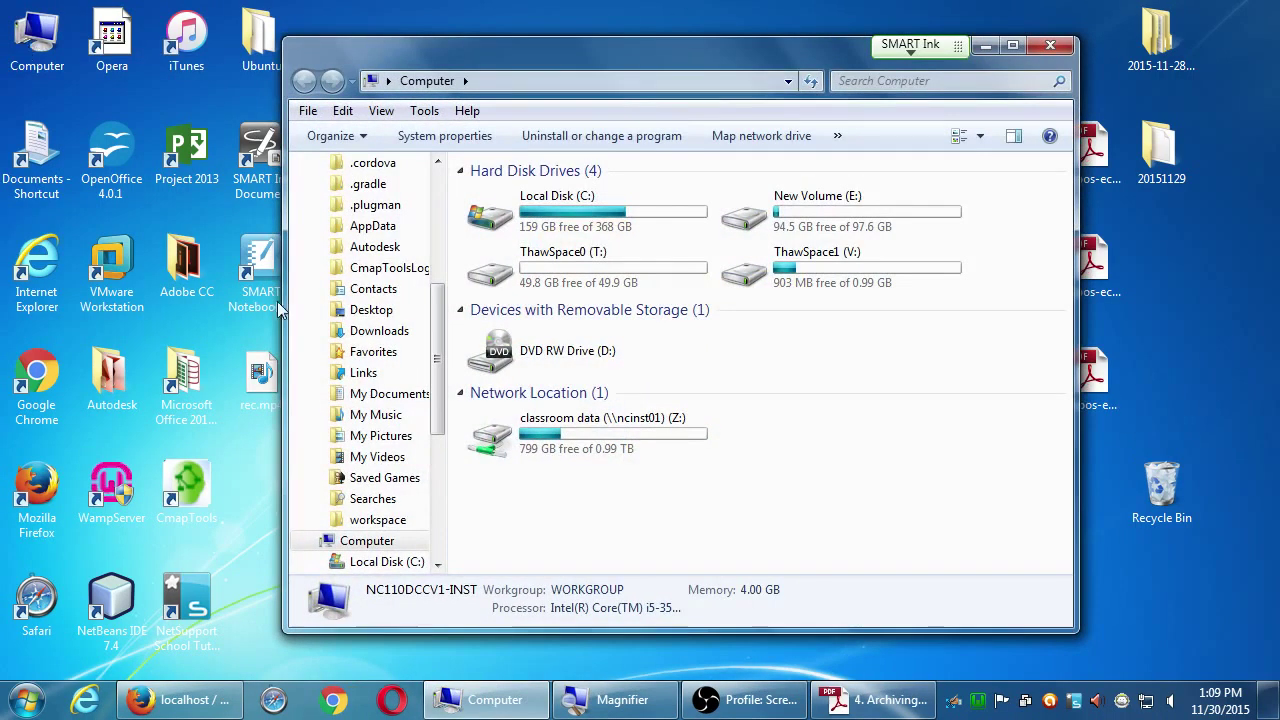
# Step: Open the classroom data (Z:) drive and jump to the folders starting with C
pyautogui.click(498, 438)
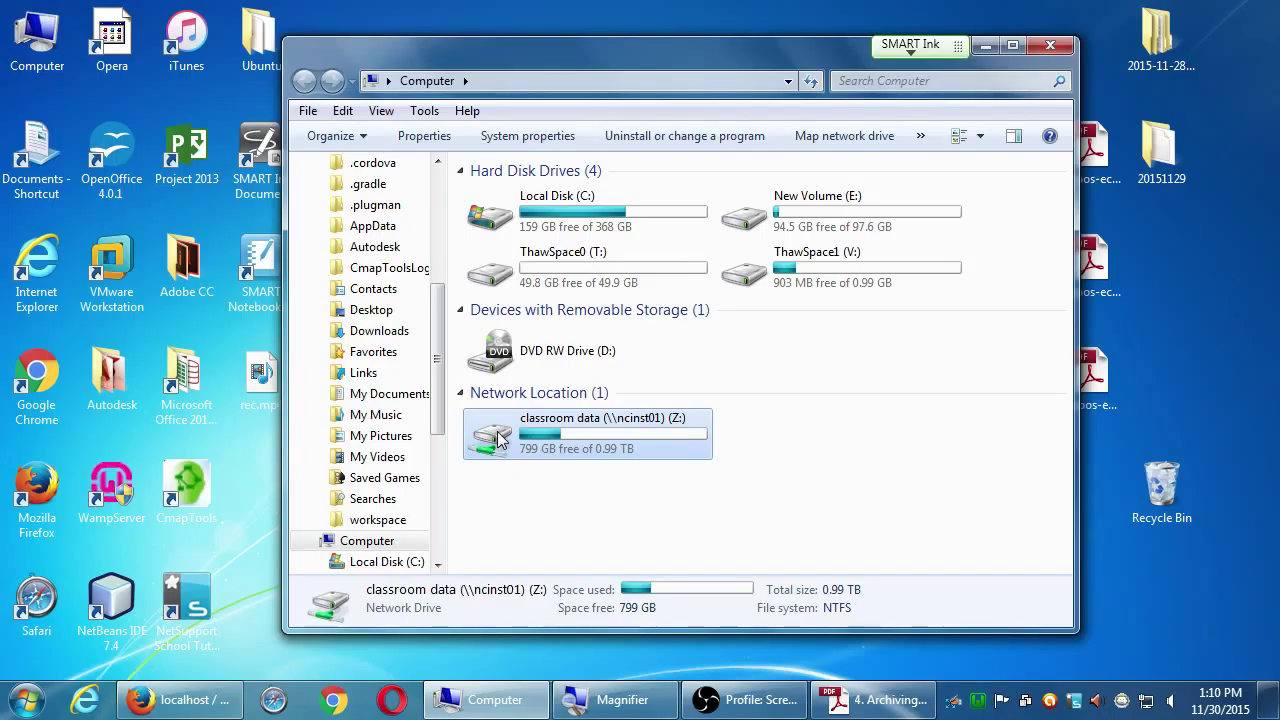
pyautogui.doubleClick(498, 440)
pyautogui.click(520, 425)
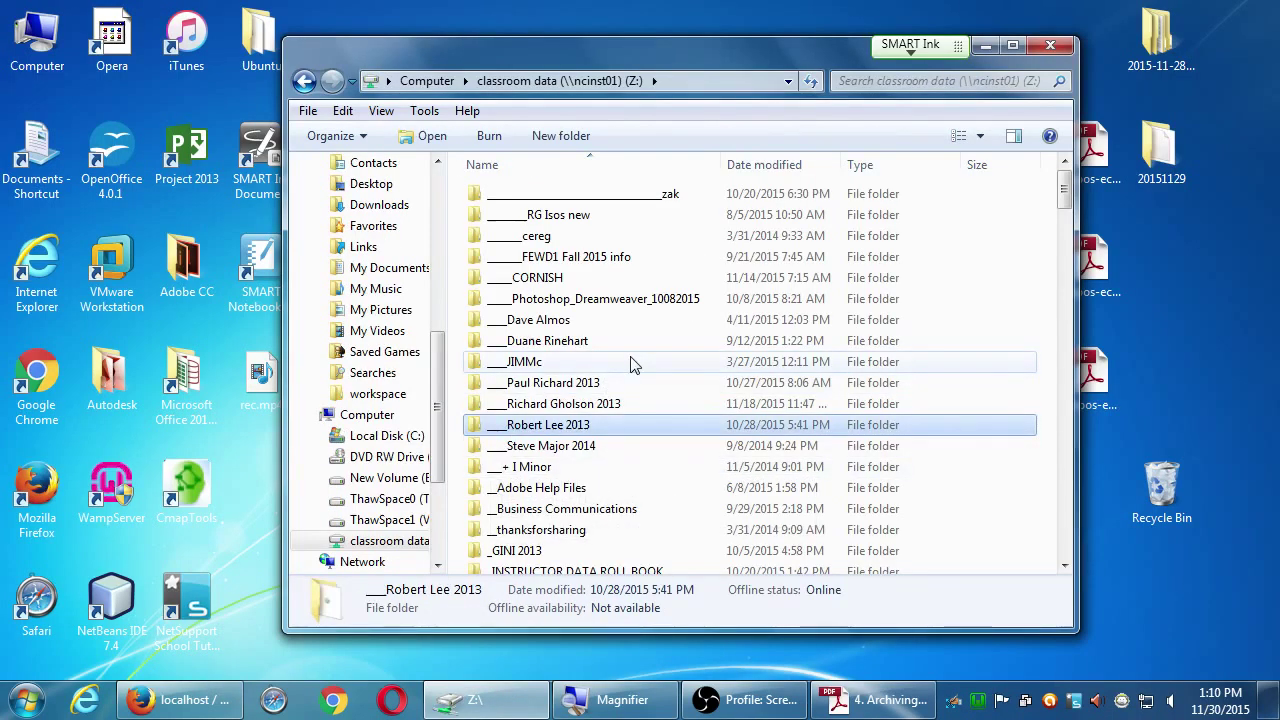
pyautogui.scroll(-2, 631, 363)
pyautogui.press('c')
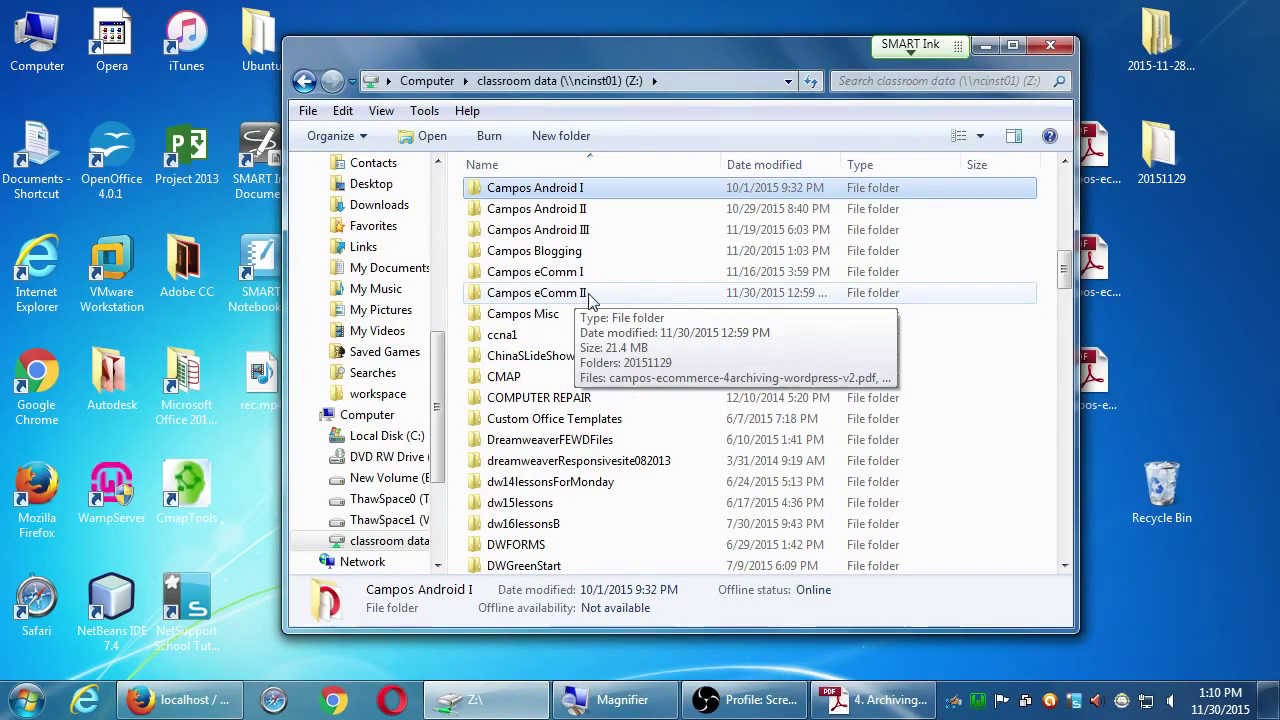
# Step: Open the eComm II course folder, select 20151129, and move the window to the upper left
pyautogui.doubleClick(588, 294)
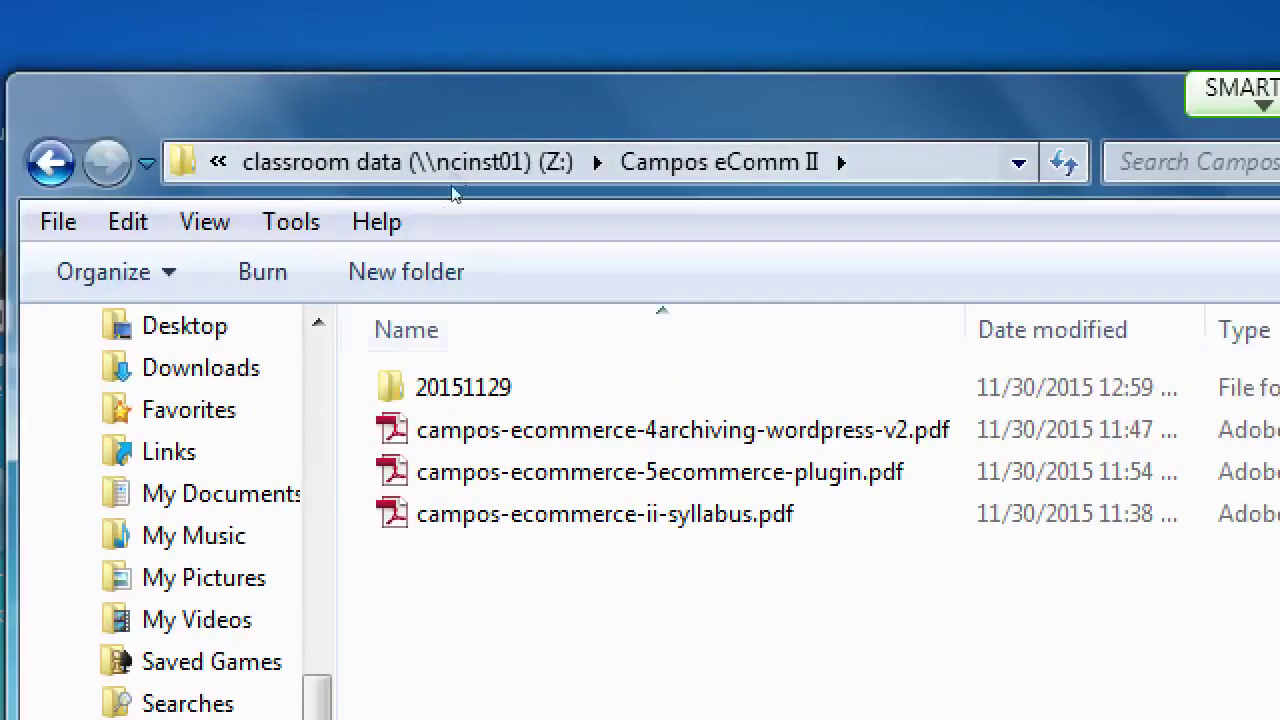
pyautogui.press('Down')
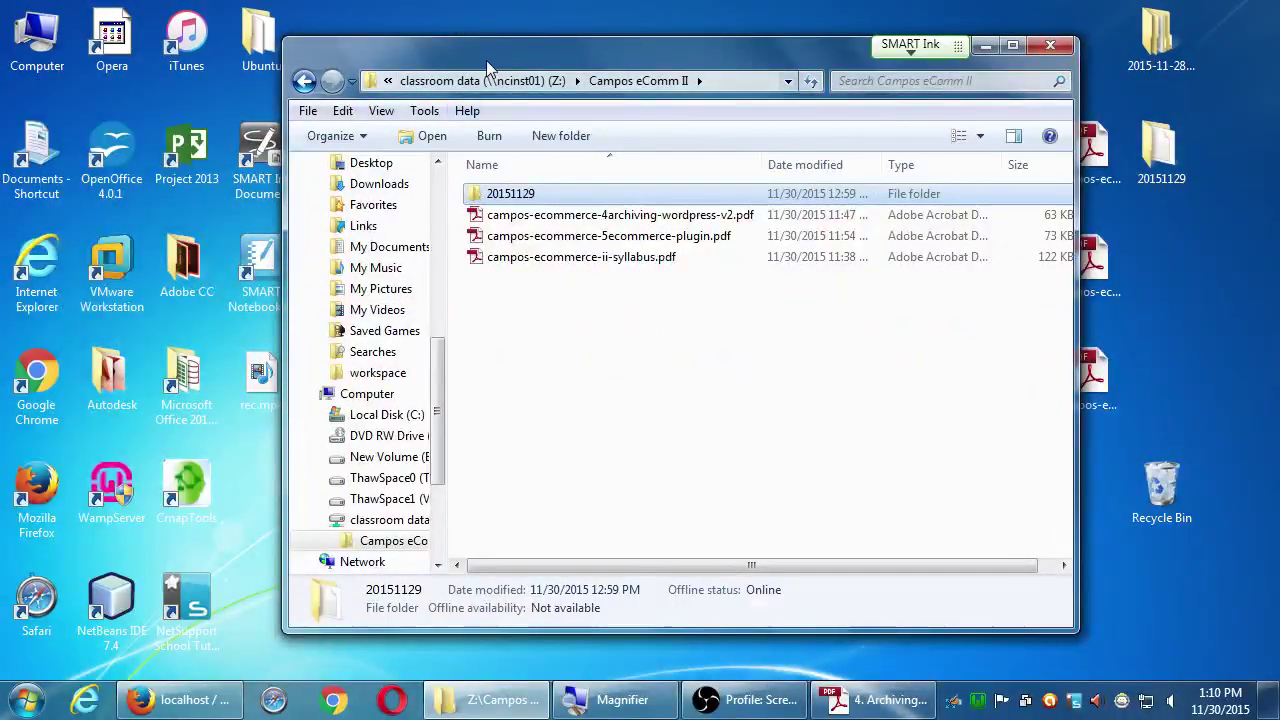
pyautogui.moveTo(486, 60); pyautogui.dragTo(311, 113)
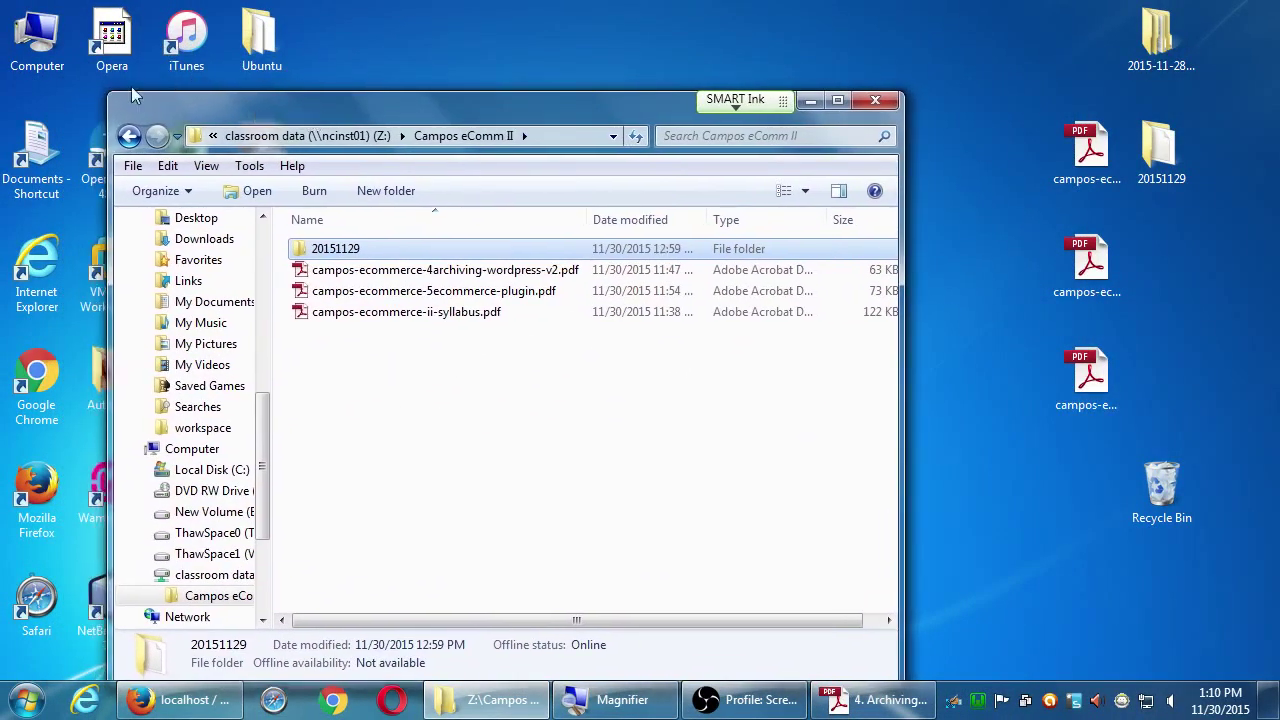
pyautogui.click(46, 36)
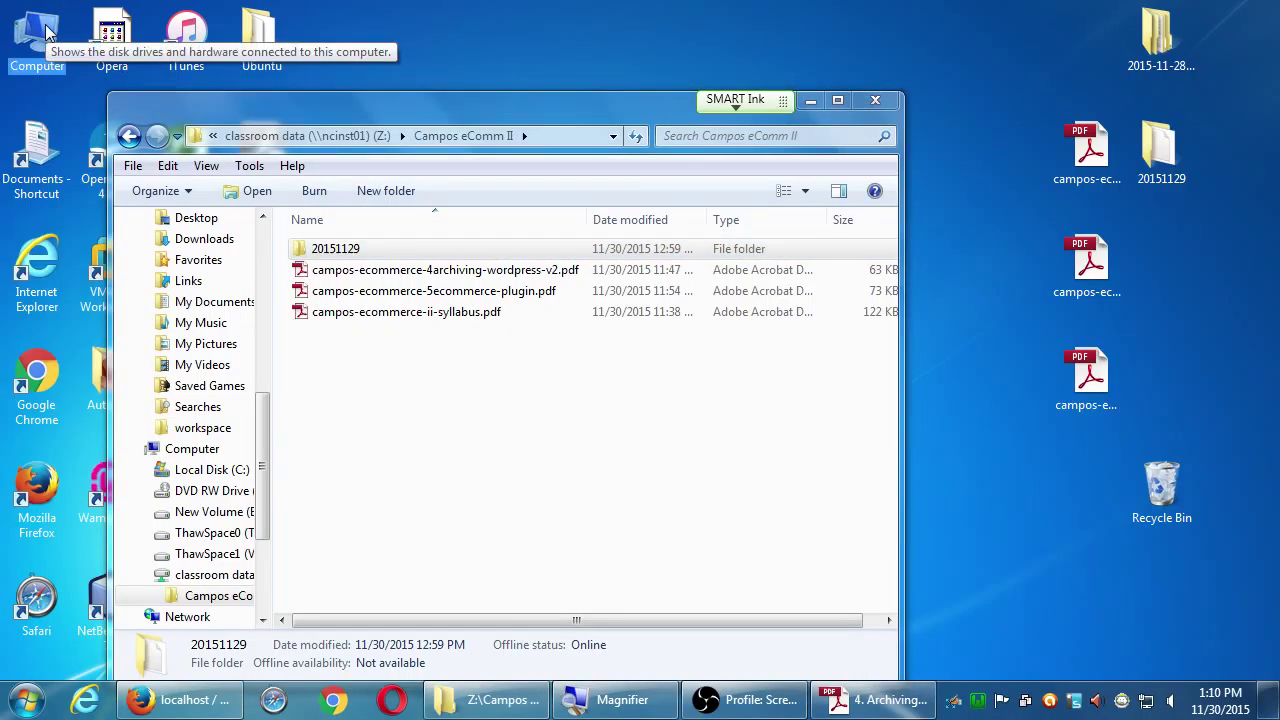
# Step: Open a second Computer window into Local Disk (C:), minimizing the guide and moving the window up
pyautogui.doubleClick(46, 36)
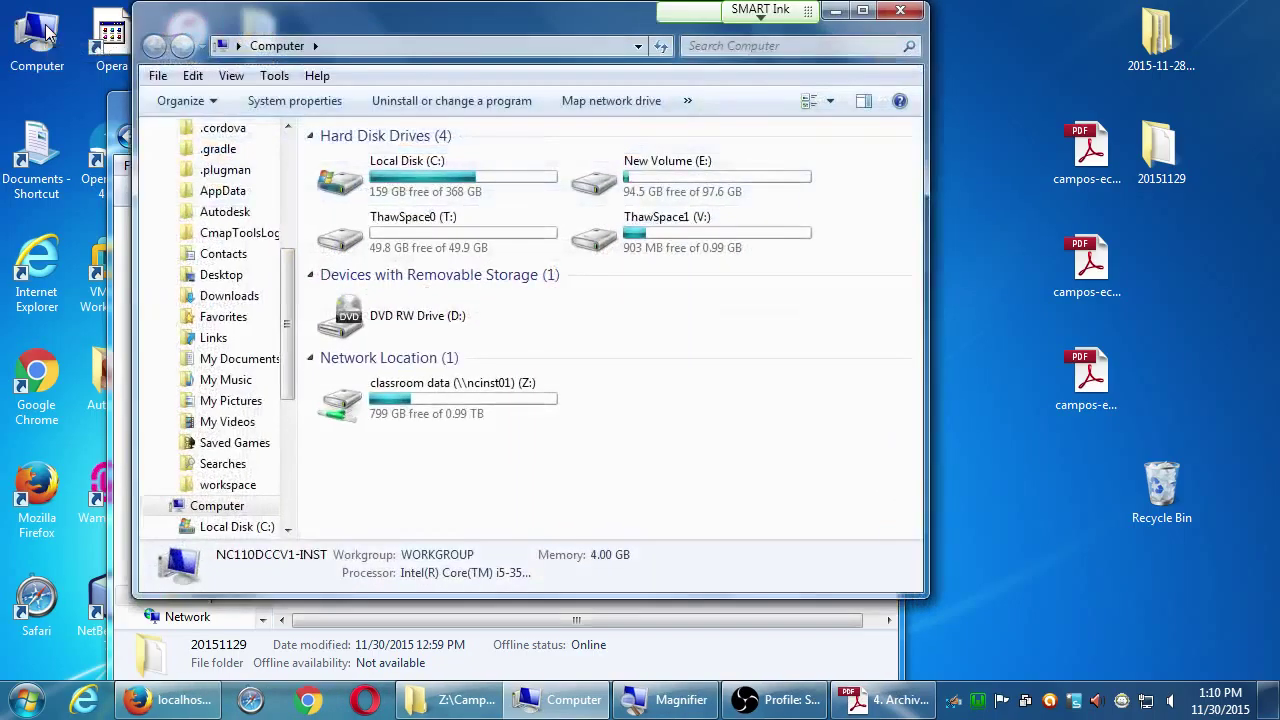
pyautogui.moveTo(355, 40); pyautogui.dragTo(697, 304)
pyautogui.click(704, 451)
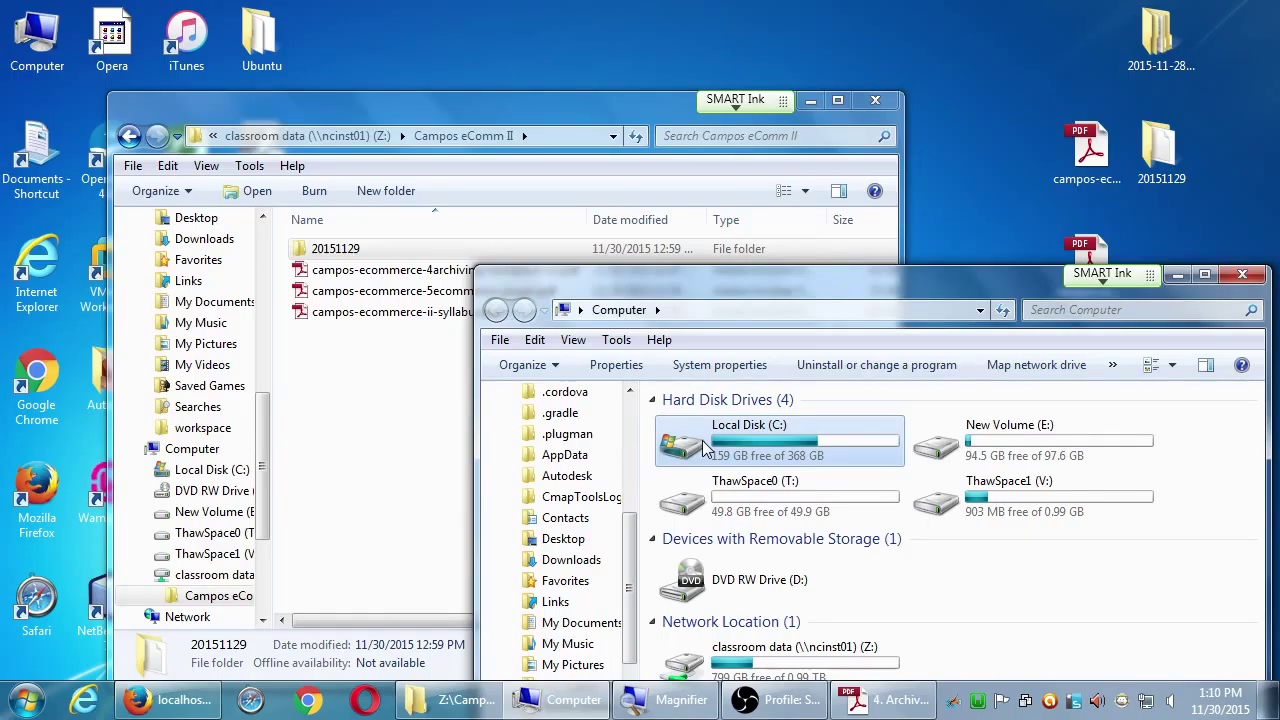
pyautogui.doubleClick(705, 447)
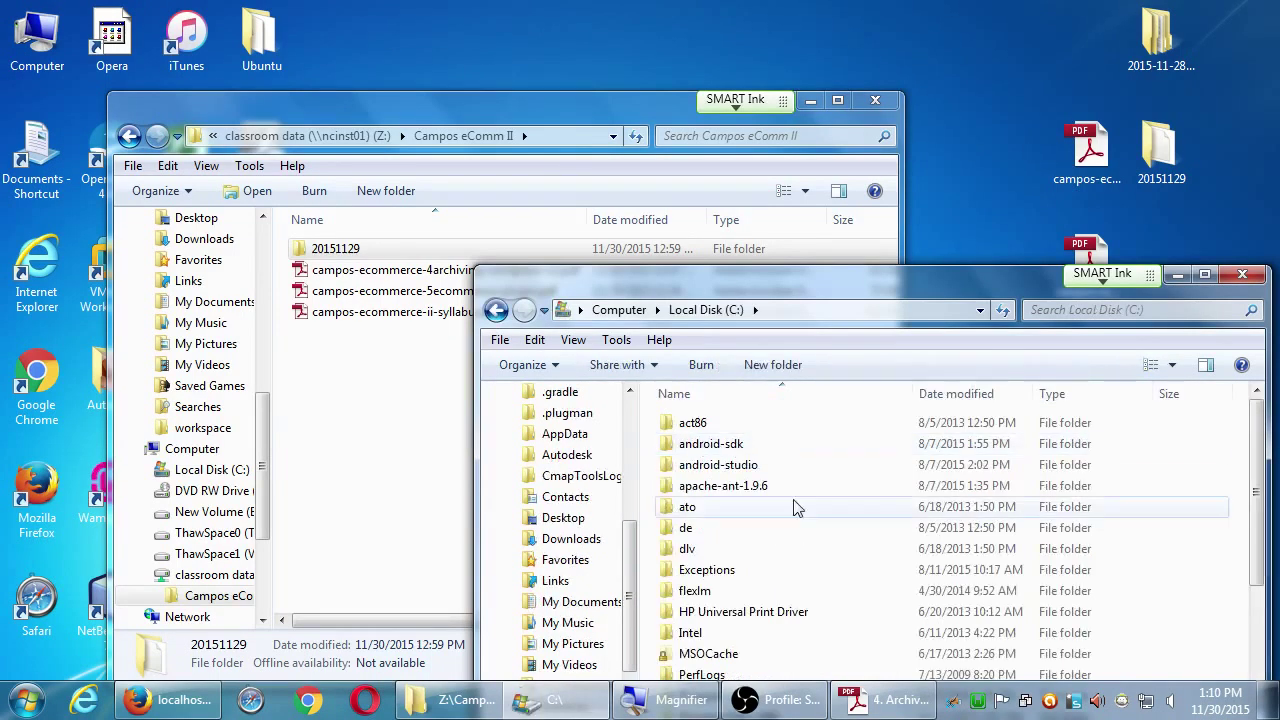
pyautogui.click(883, 703)
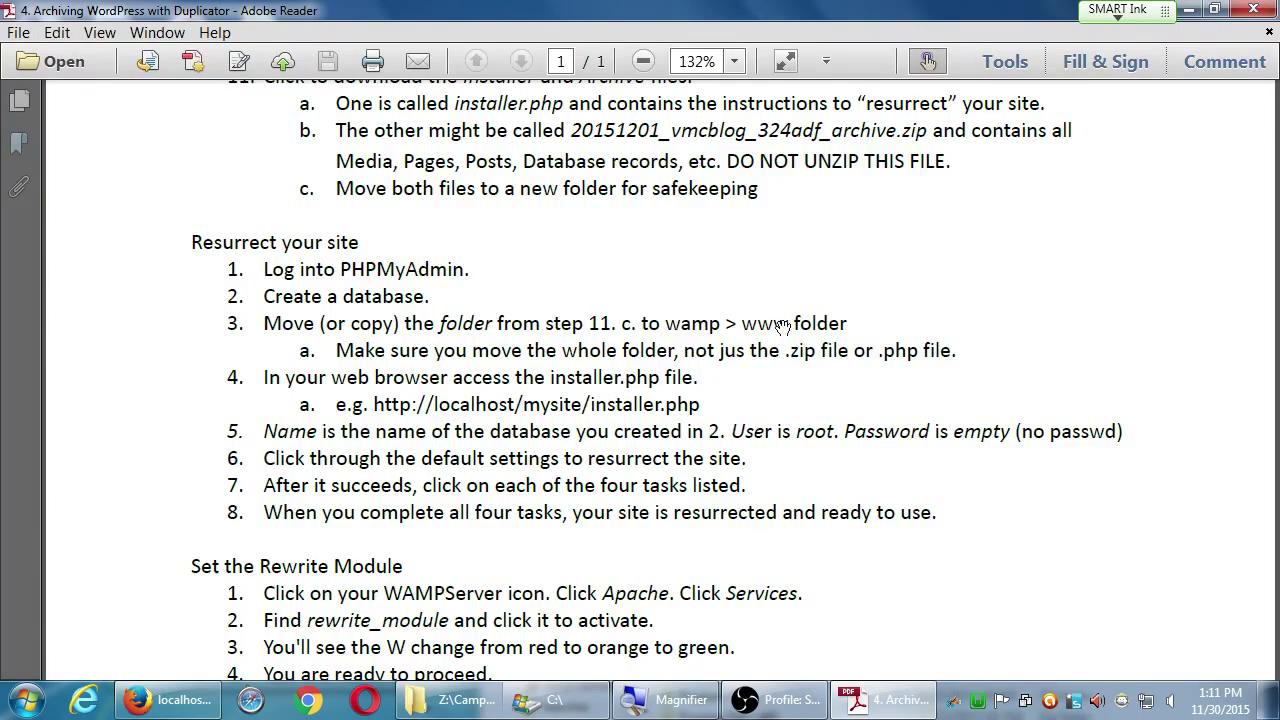
pyautogui.click(1189, 9)
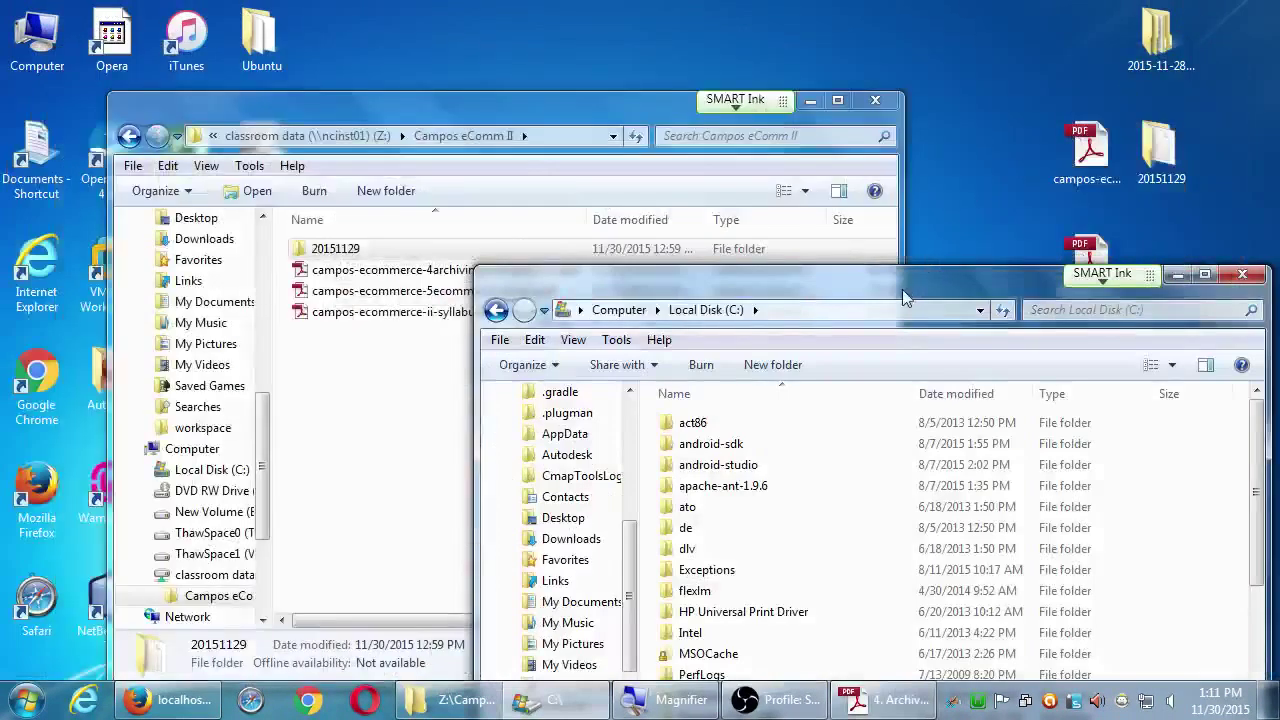
pyautogui.moveTo(902, 289); pyautogui.dragTo(896, 70)
# Step: Browse into C:\wamp\www, which lists favicon.ico, index.php and testmysql.php
pyautogui.click(870, 437)
pyautogui.scroll(-2, 850, 460)
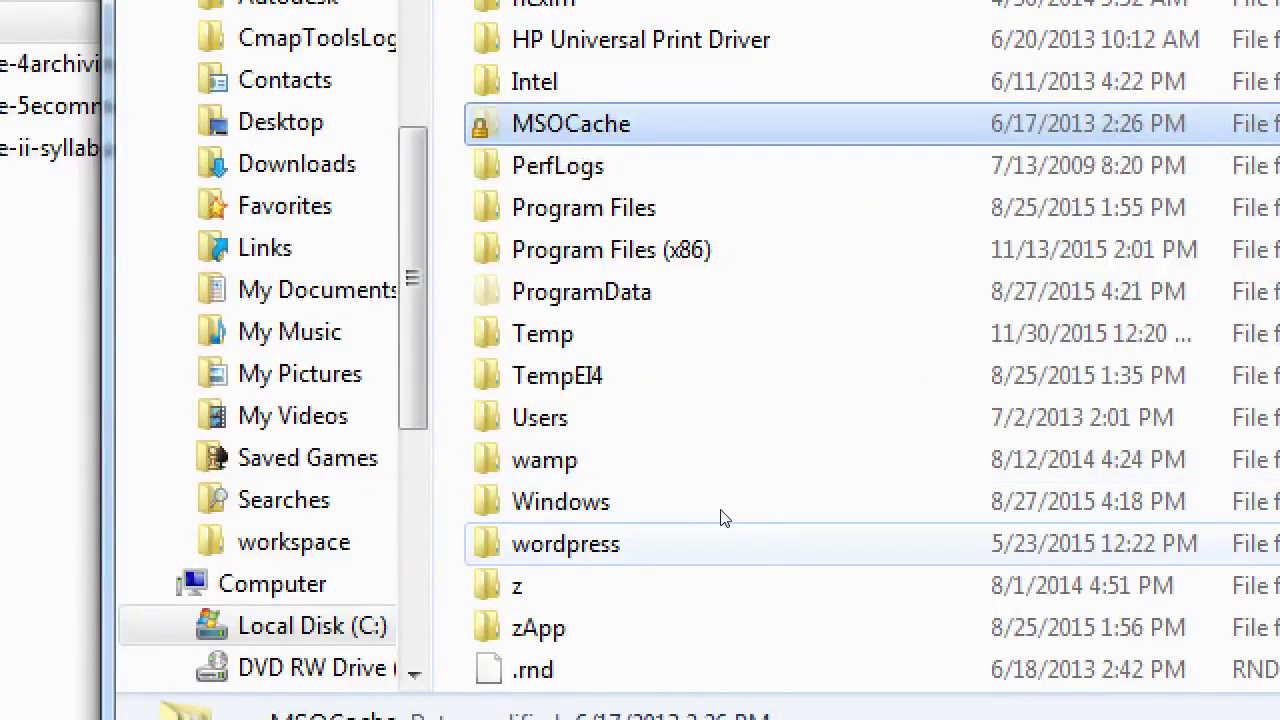
pyautogui.click(677, 470)
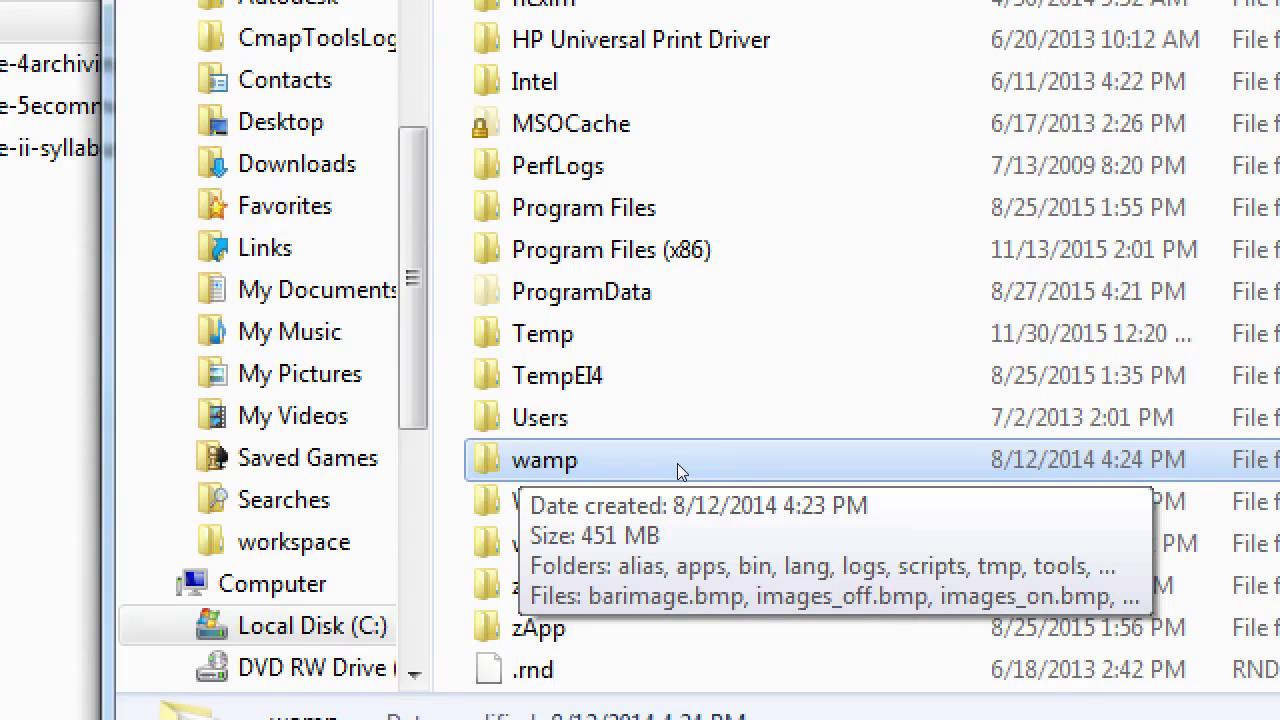
pyautogui.doubleClick(670, 468)
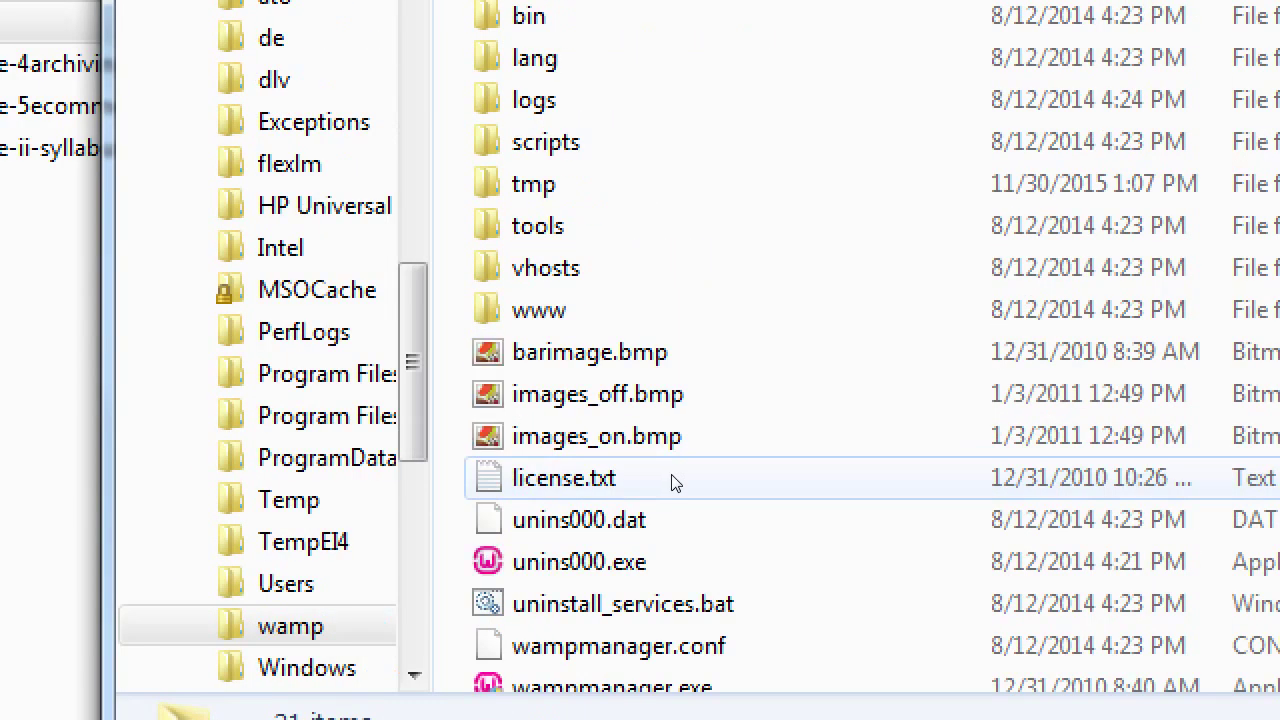
pyautogui.press('Up')
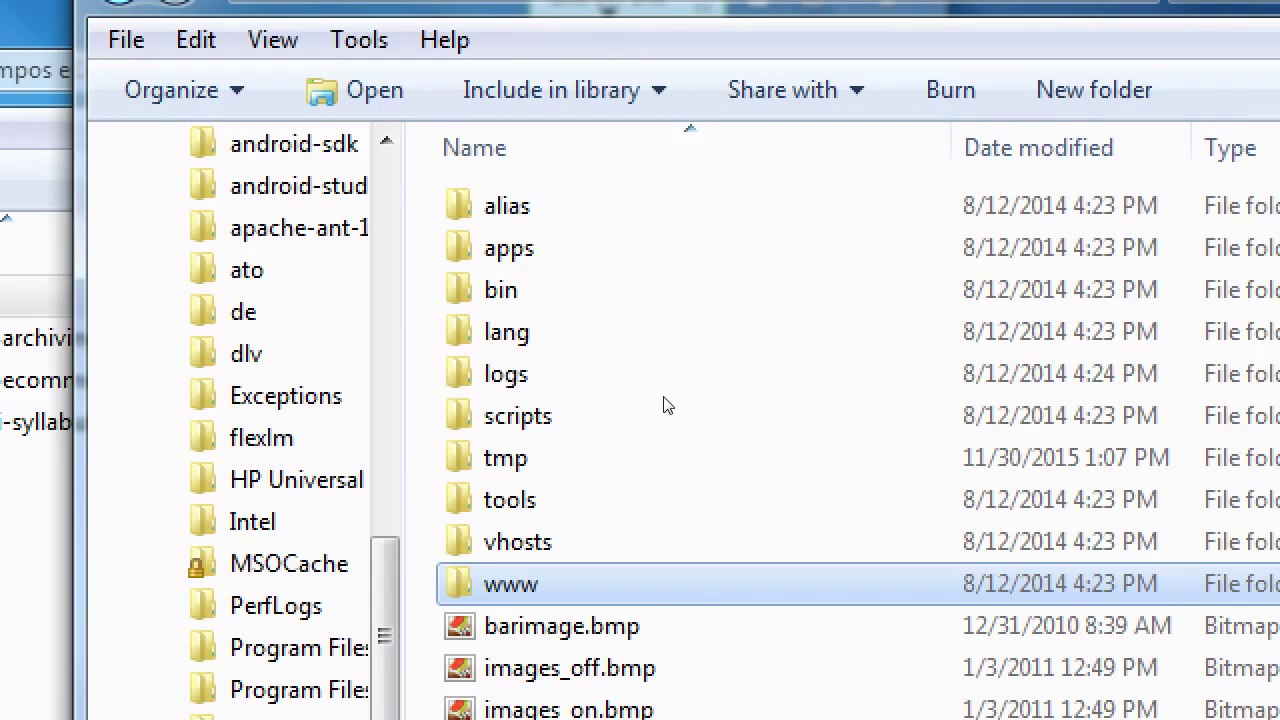
pyautogui.press('Return')
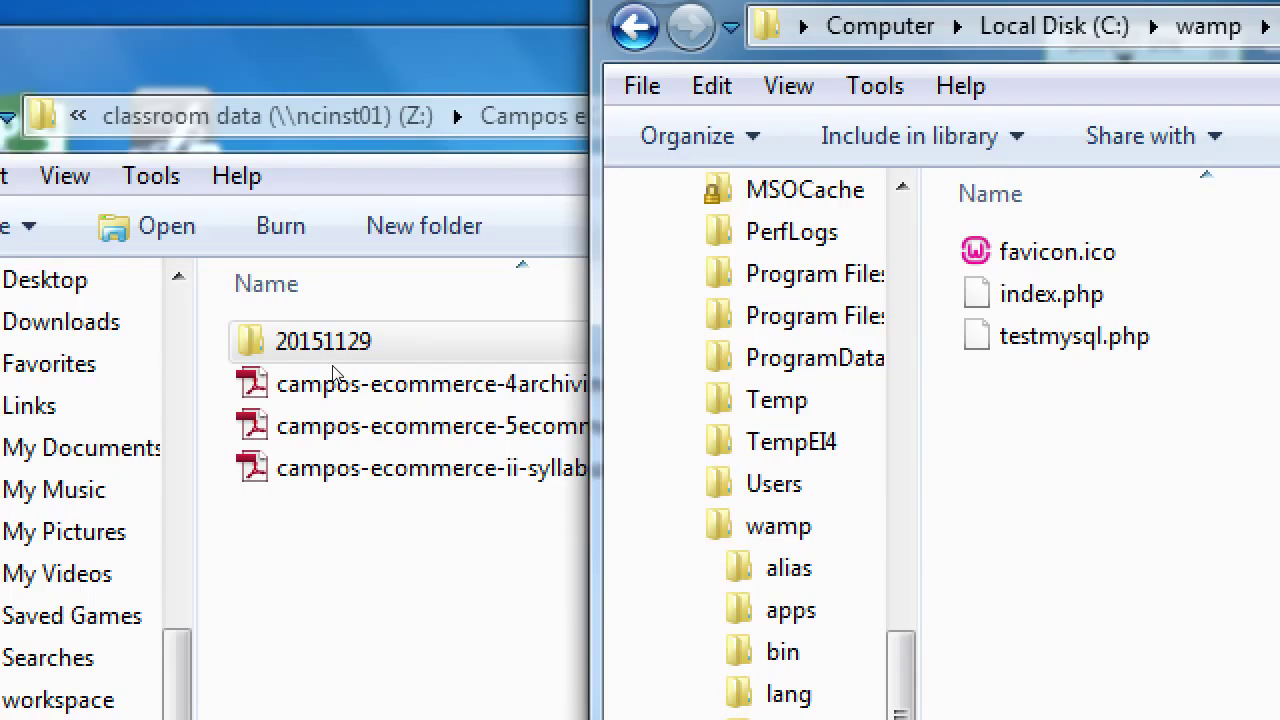
# Step: Copy 20151129 from the Z: window into C:\wamp\www and verify its zip and installer.php
pyautogui.moveTo(334, 360); pyautogui.dragTo(1090, 590)
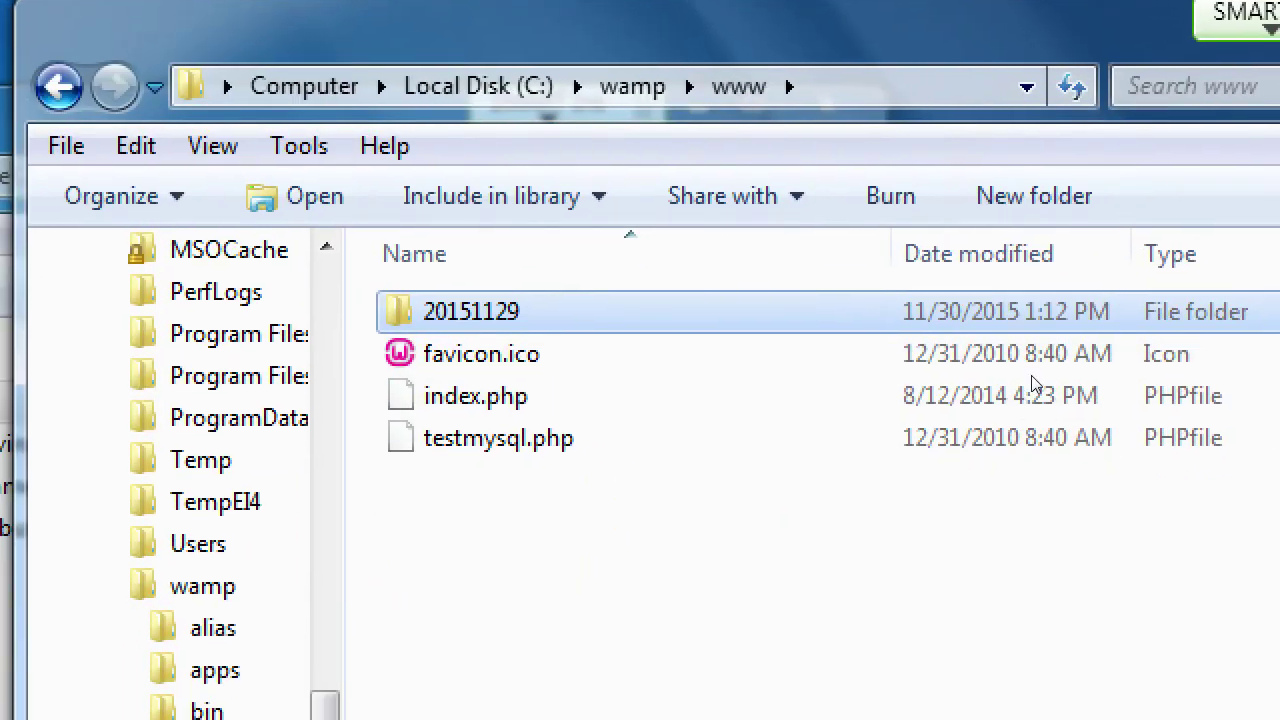
pyautogui.doubleClick(1010, 312)
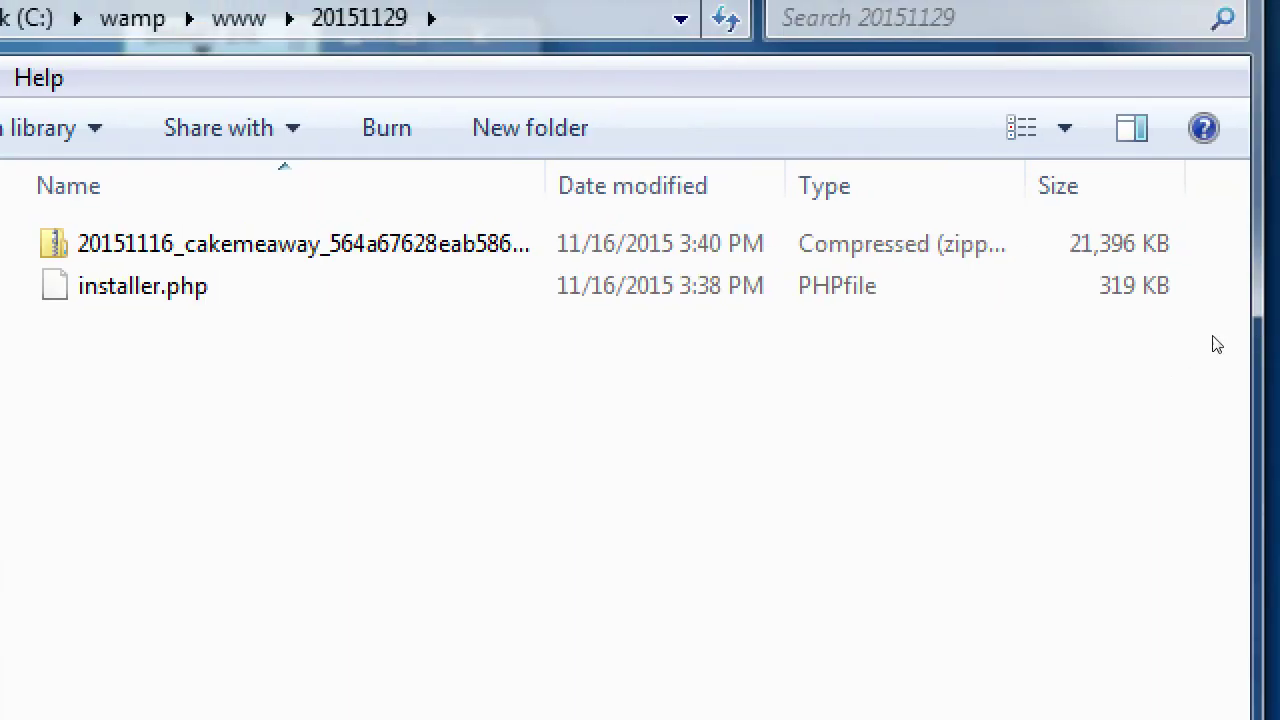
pyautogui.press('BackSpace')
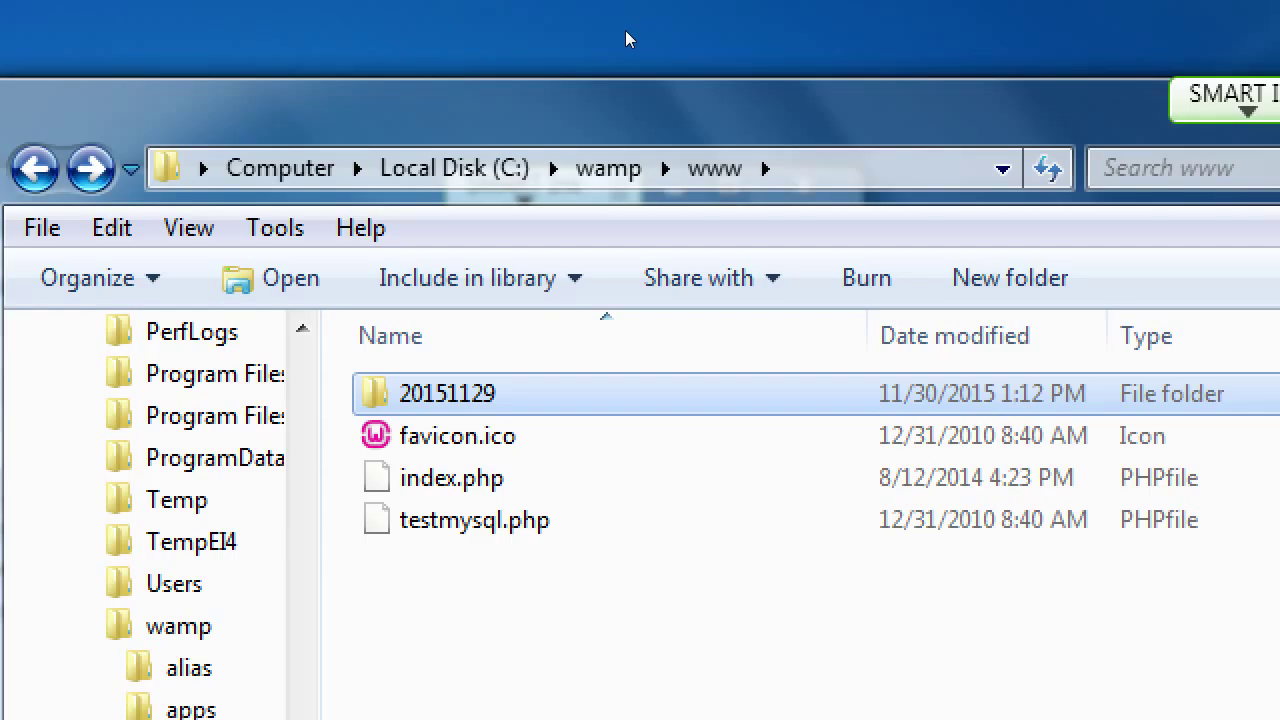
# Step: Zoom the screen back out, review the resurrect steps, then open C:\wamp\www\20151129 and select installer.php
pyautogui.press('super+minus')
pyautogui.press('super+minus')
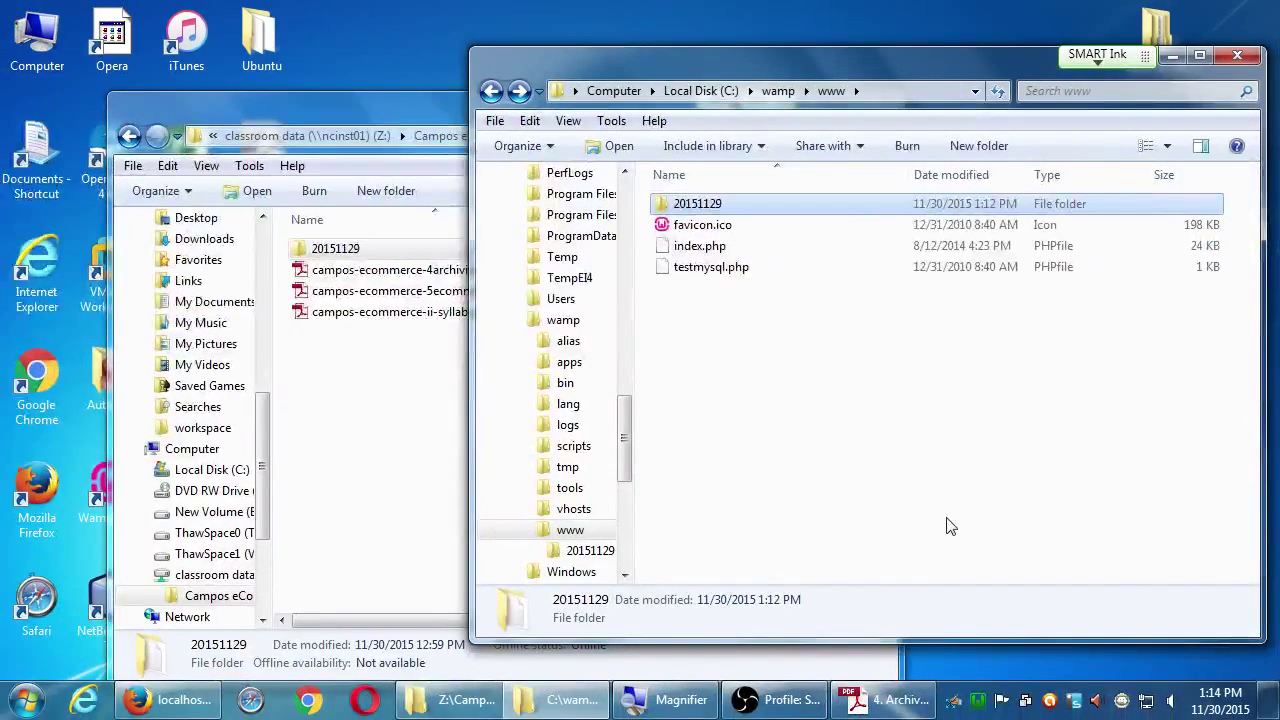
pyautogui.click(885, 699)
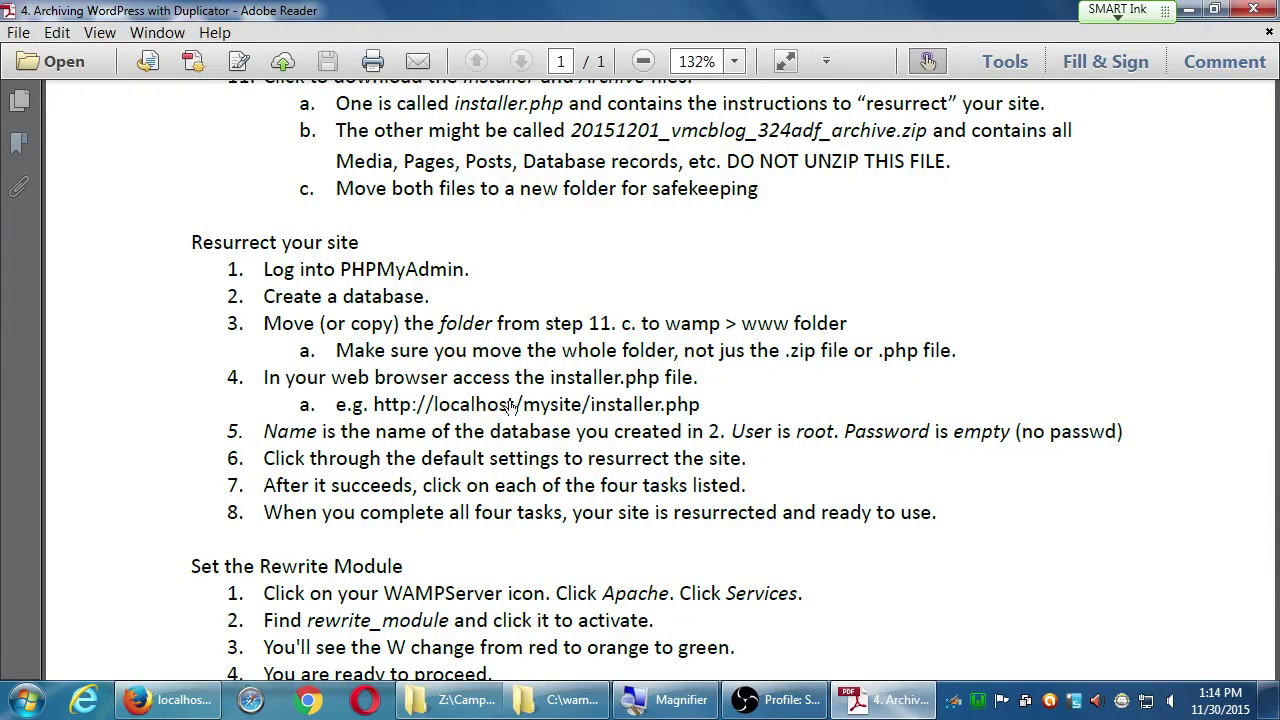
pyautogui.click(584, 702)
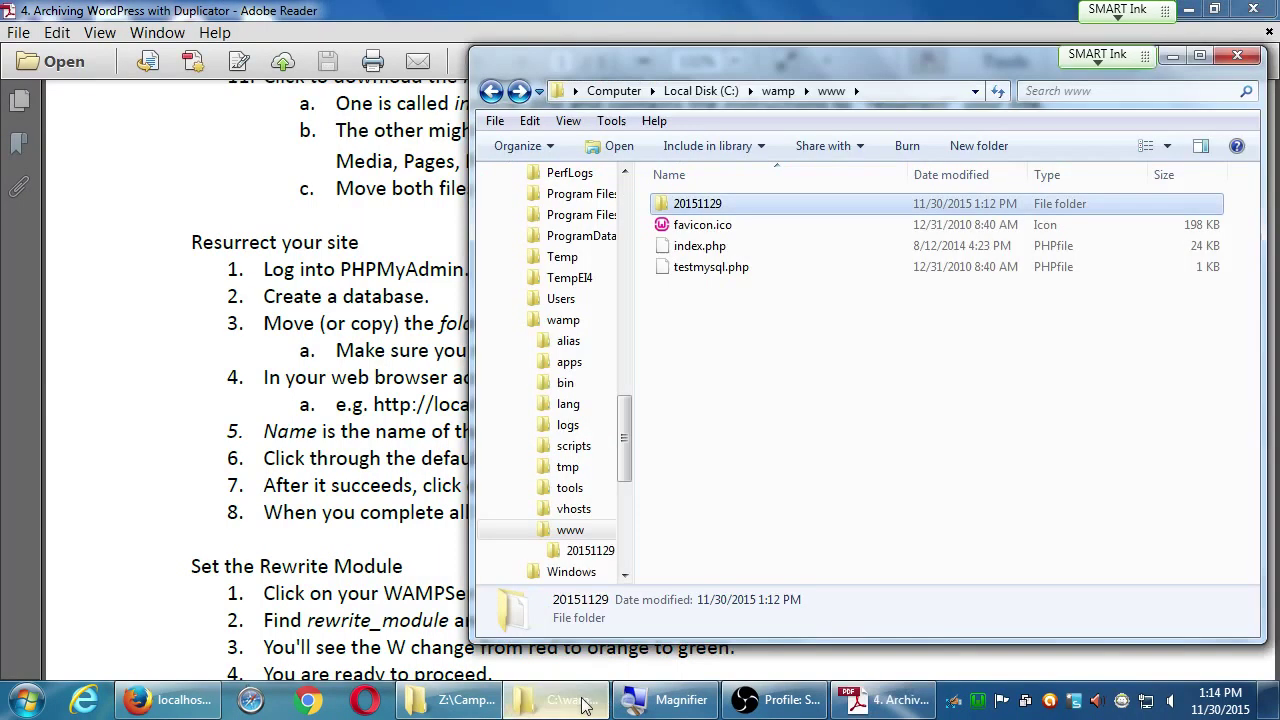
pyautogui.doubleClick(665, 205)
pyautogui.click(665, 206)
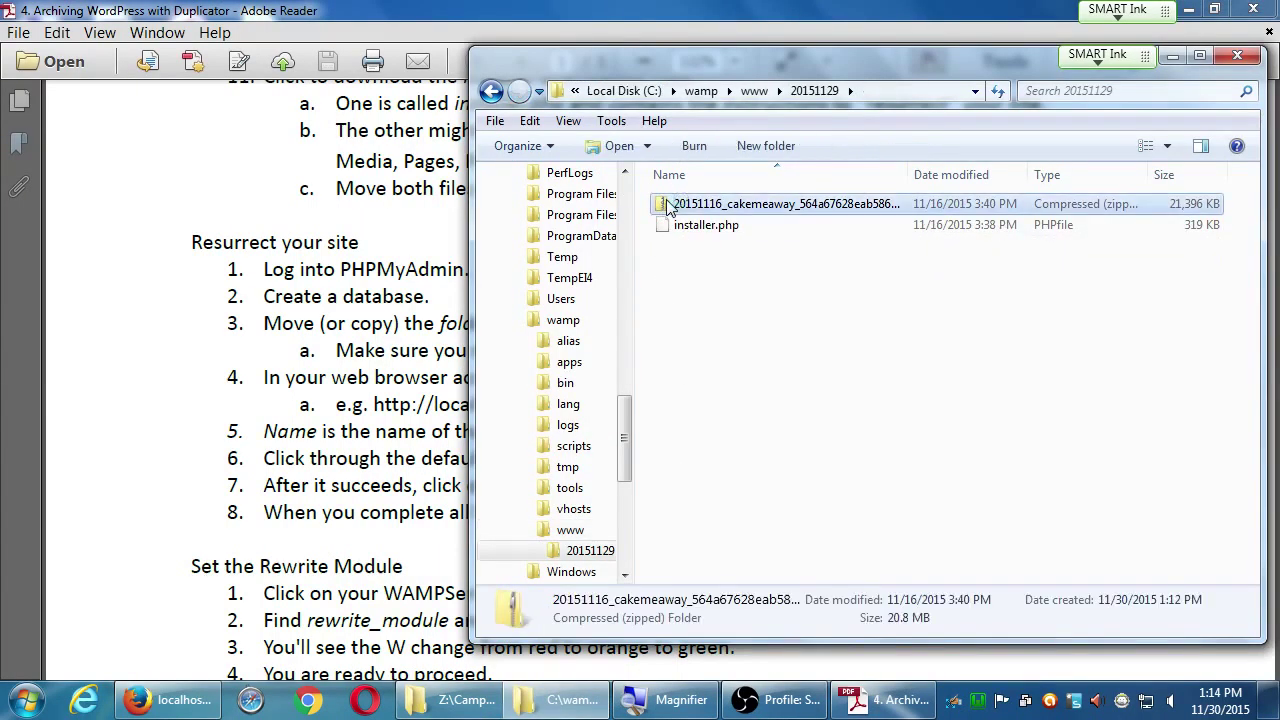
pyautogui.click(670, 228)
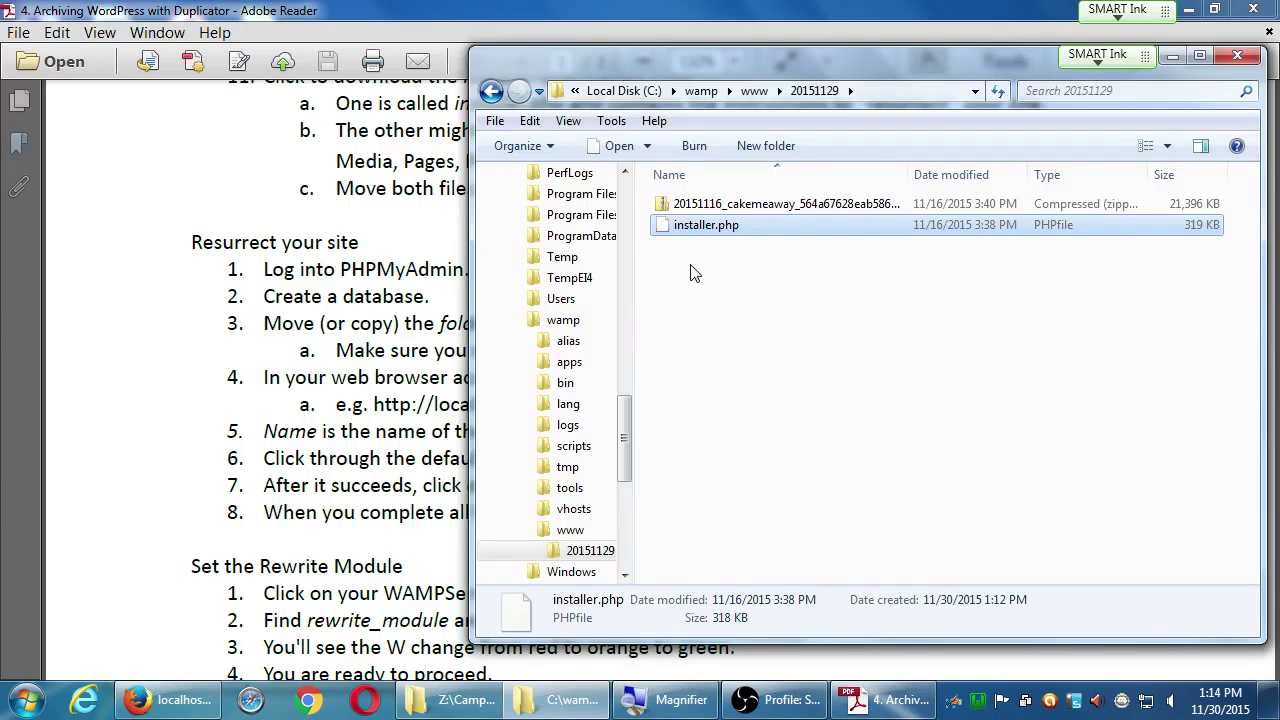
# Step: Shrink Firefox from full screen and dock the instructions document on the left half
pyautogui.click(190, 712)
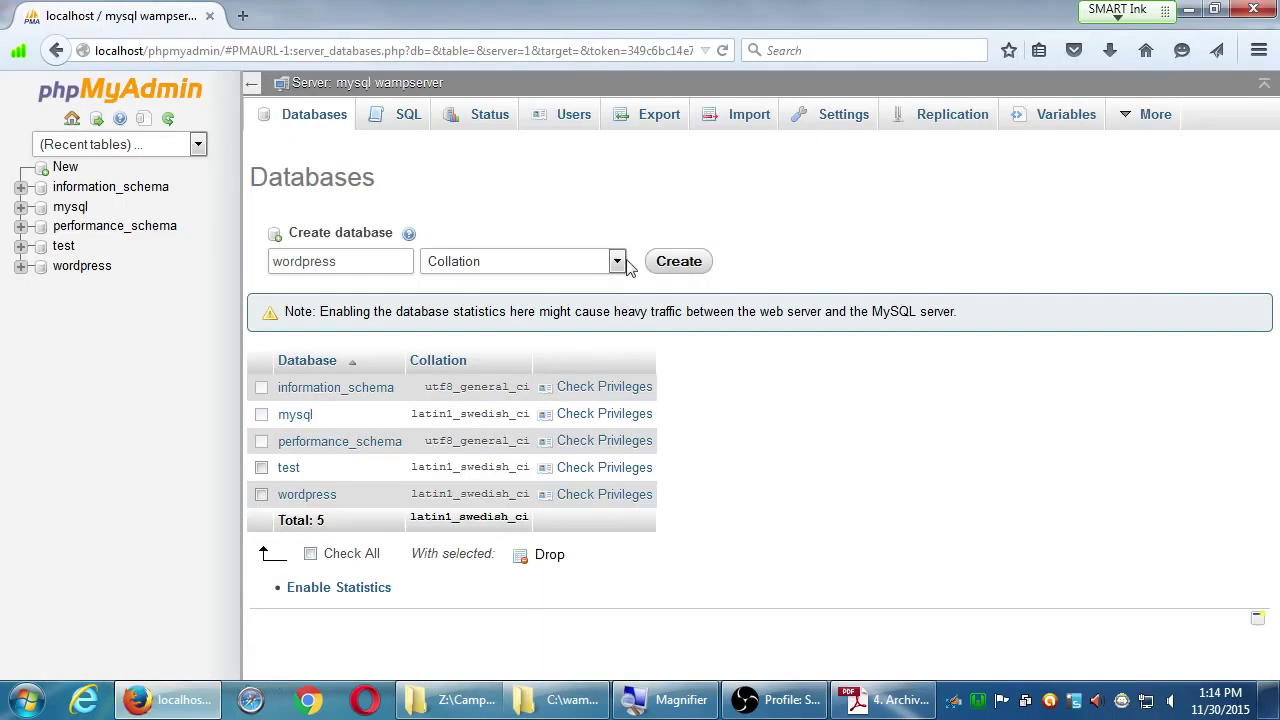
pyautogui.moveTo(563, 26); pyautogui.dragTo(920, 305)
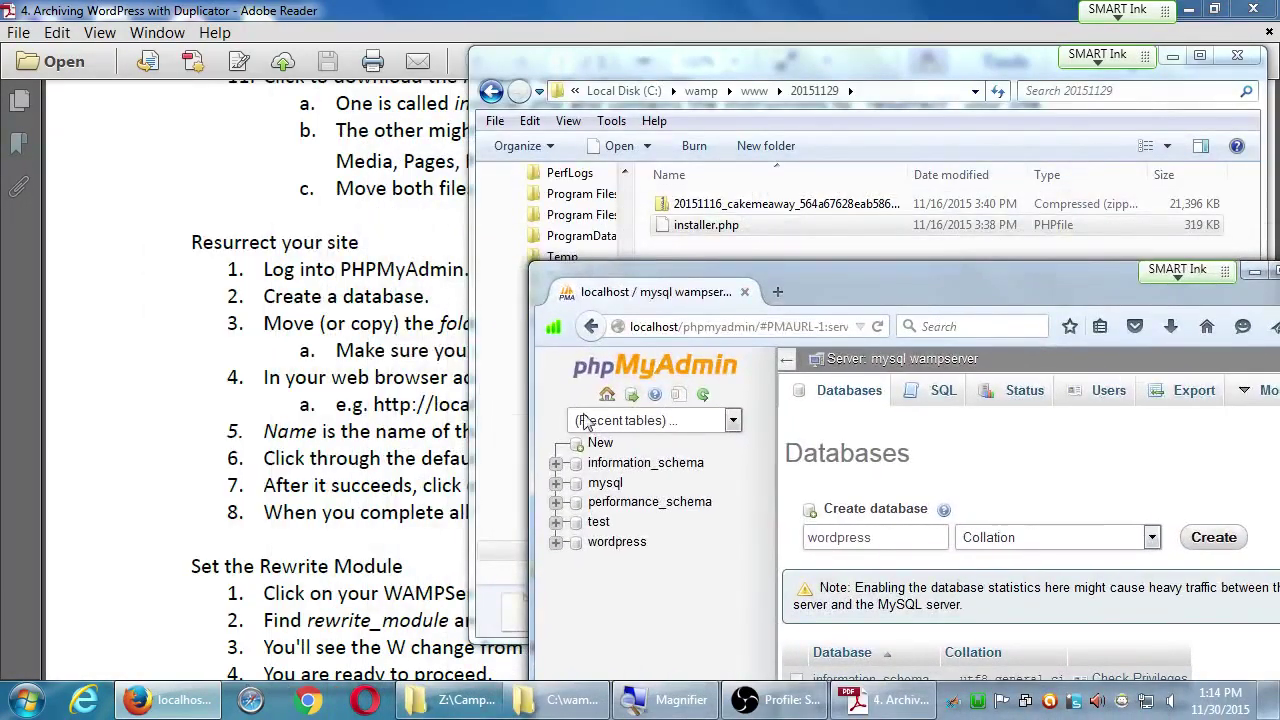
pyautogui.click(394, 412)
pyautogui.click(738, 410)
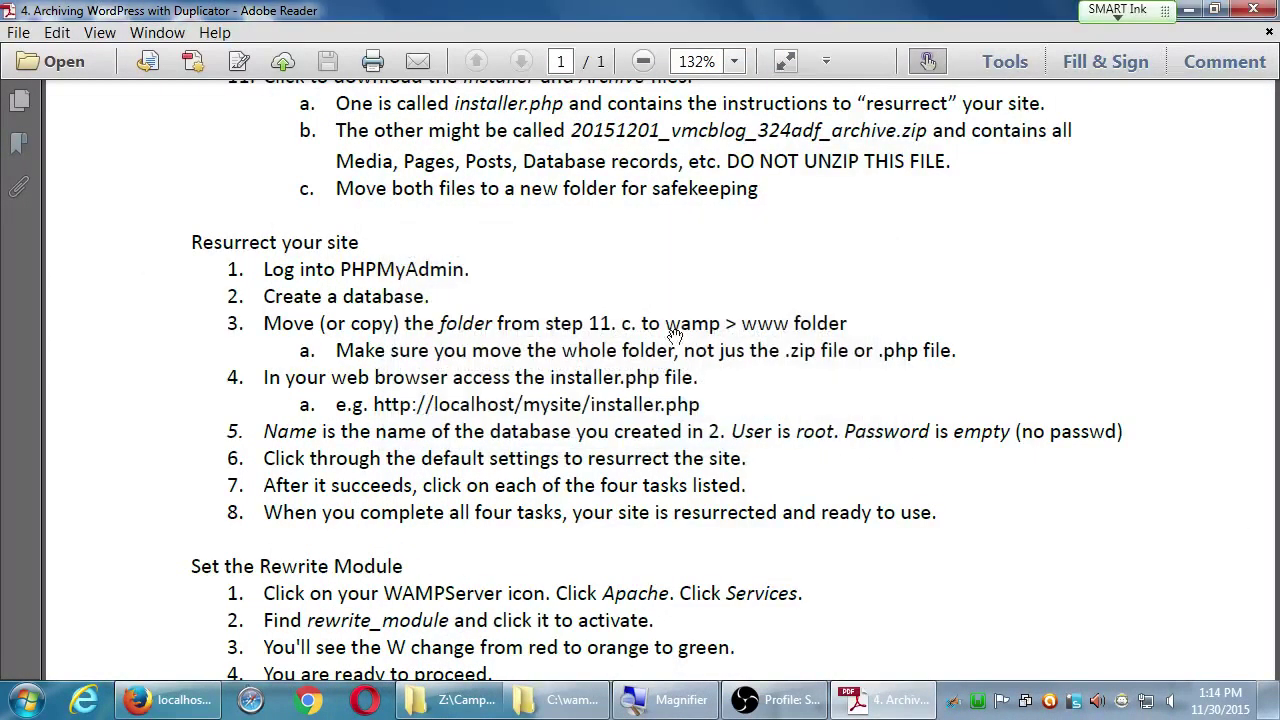
pyautogui.moveTo(607, 14); pyautogui.dragTo(22, 30)
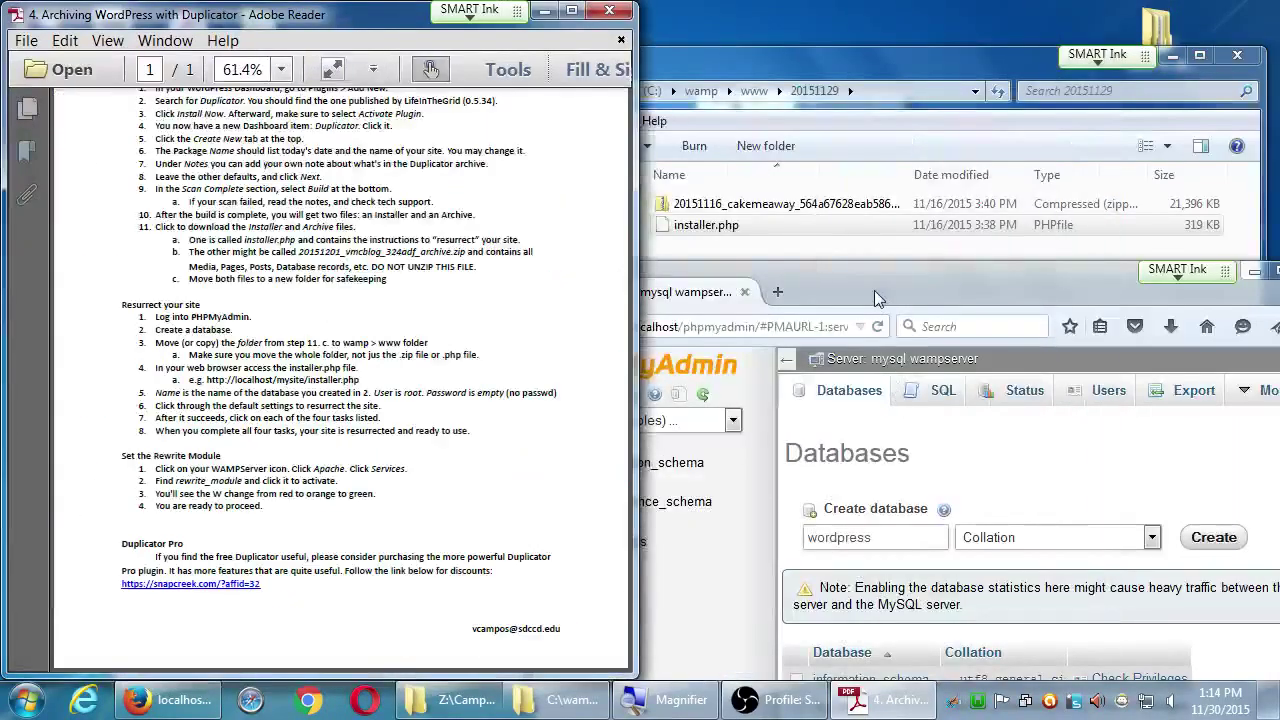
# Step: Set the guide to 100% zoom, dismiss the blocked localhost notice, and move phpMyAdmin up-right
pyautogui.click(874, 290)
pyautogui.click(303, 345)
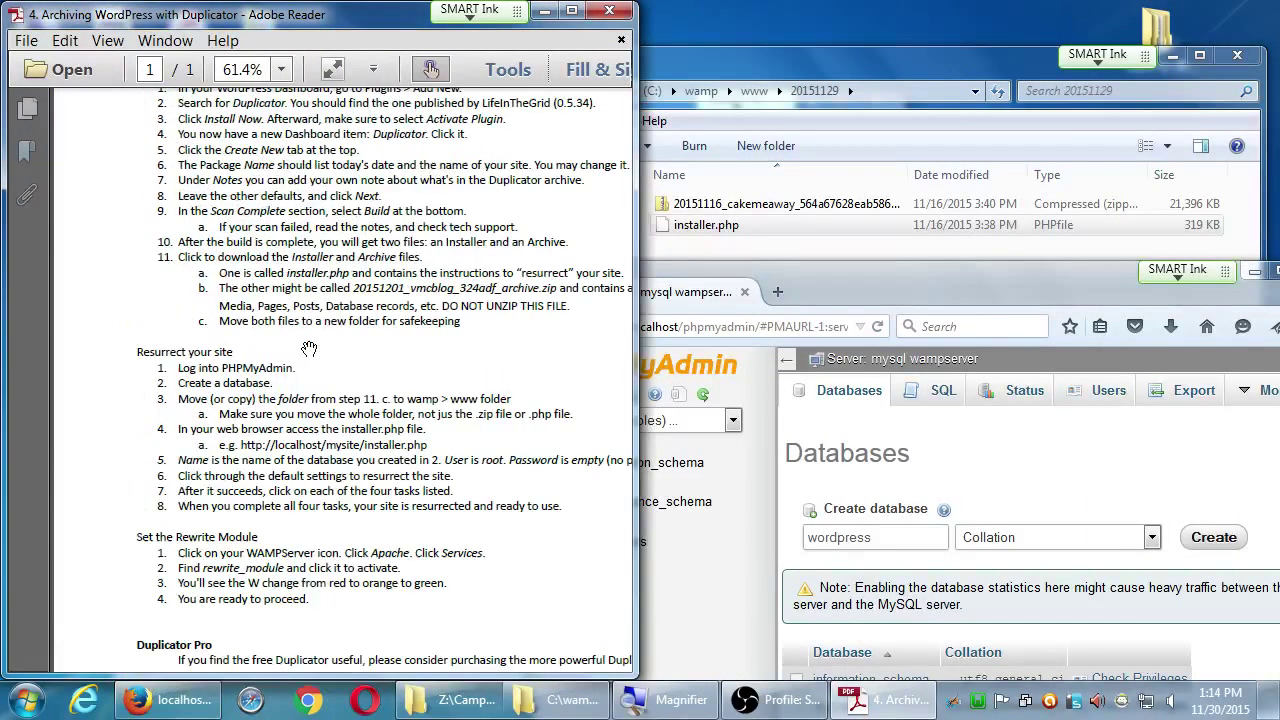
pyautogui.hotkey('ctrl', '1')
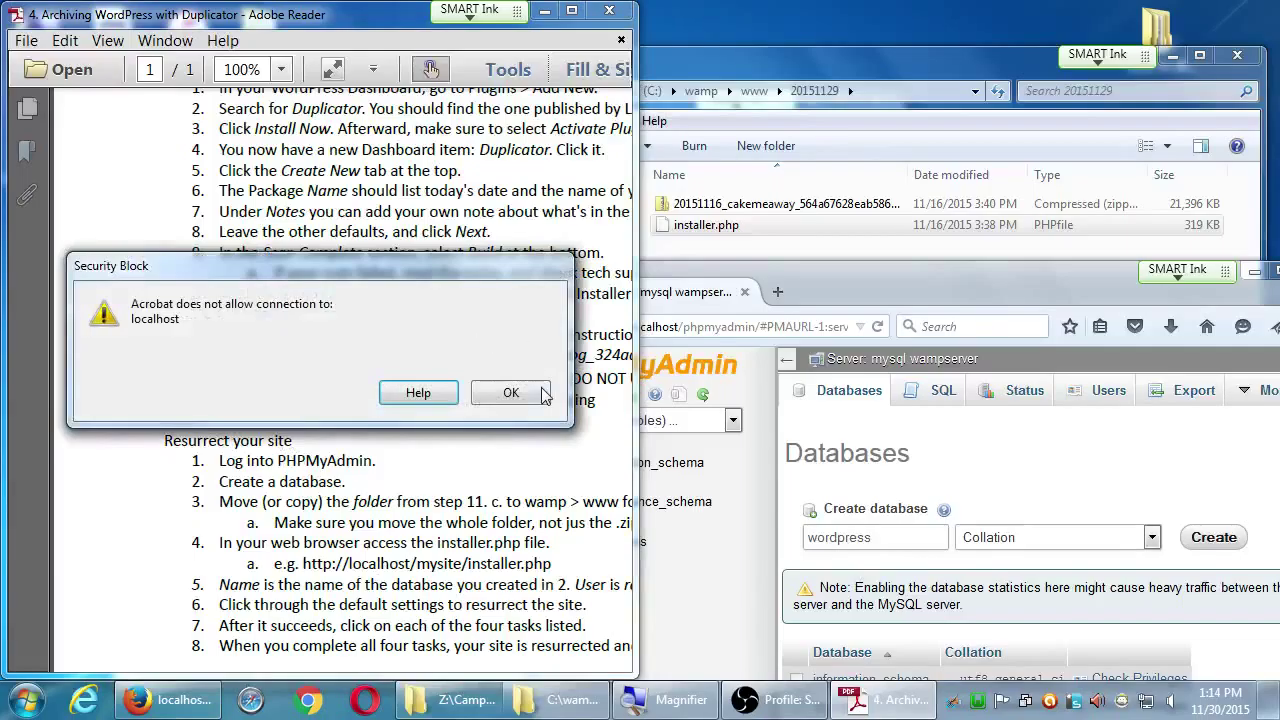
pyautogui.click(511, 392)
pyautogui.moveTo(812, 284); pyautogui.dragTo(841, 246)
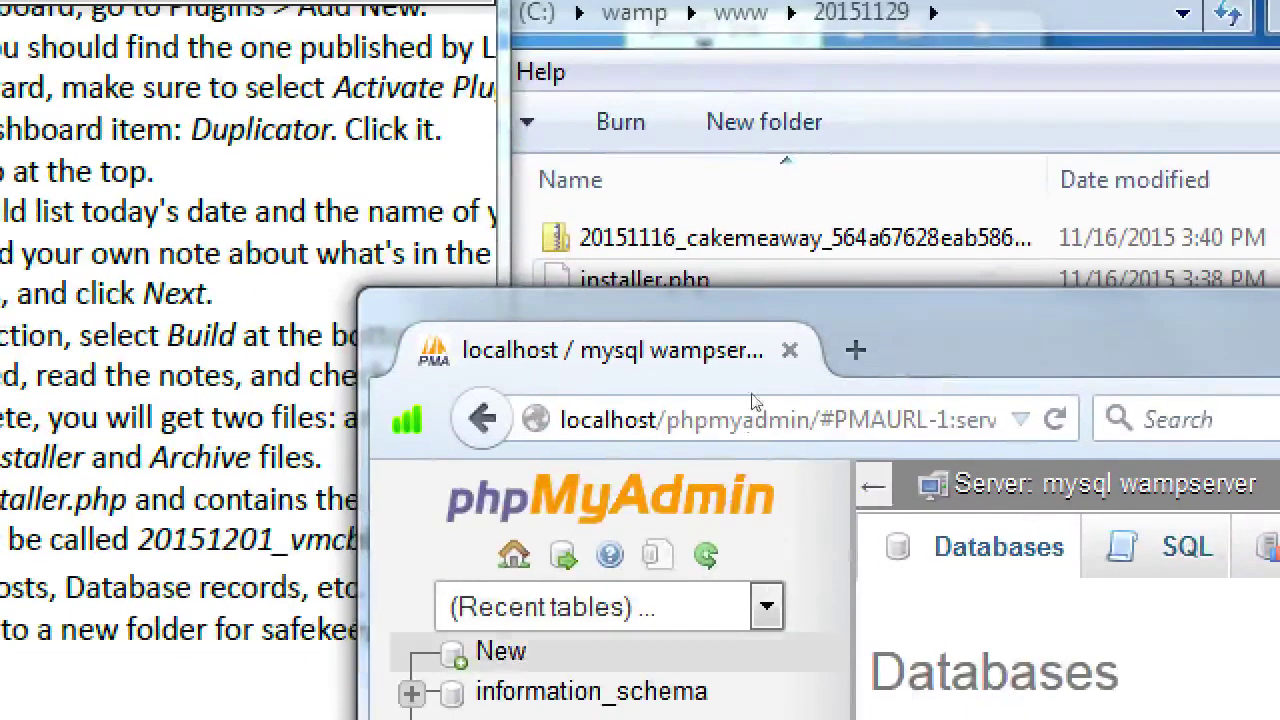
pyautogui.click(762, 557)
pyautogui.write('http:')
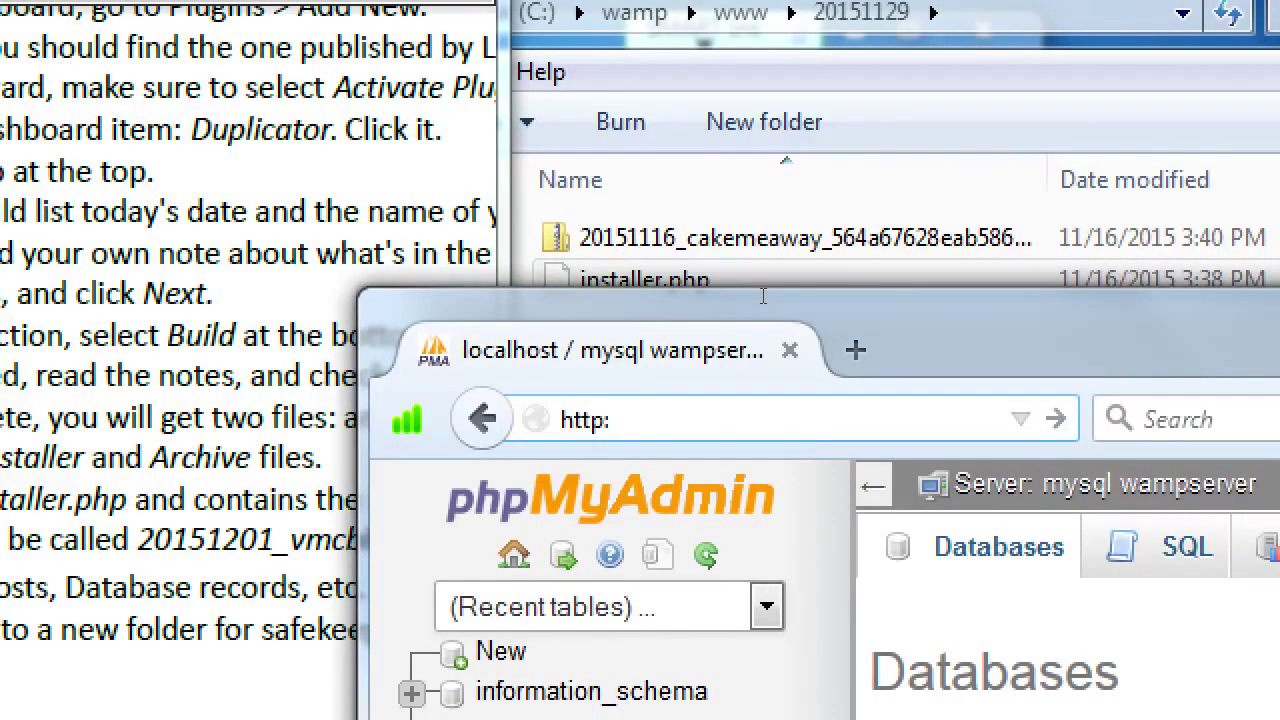
pyautogui.write('//')
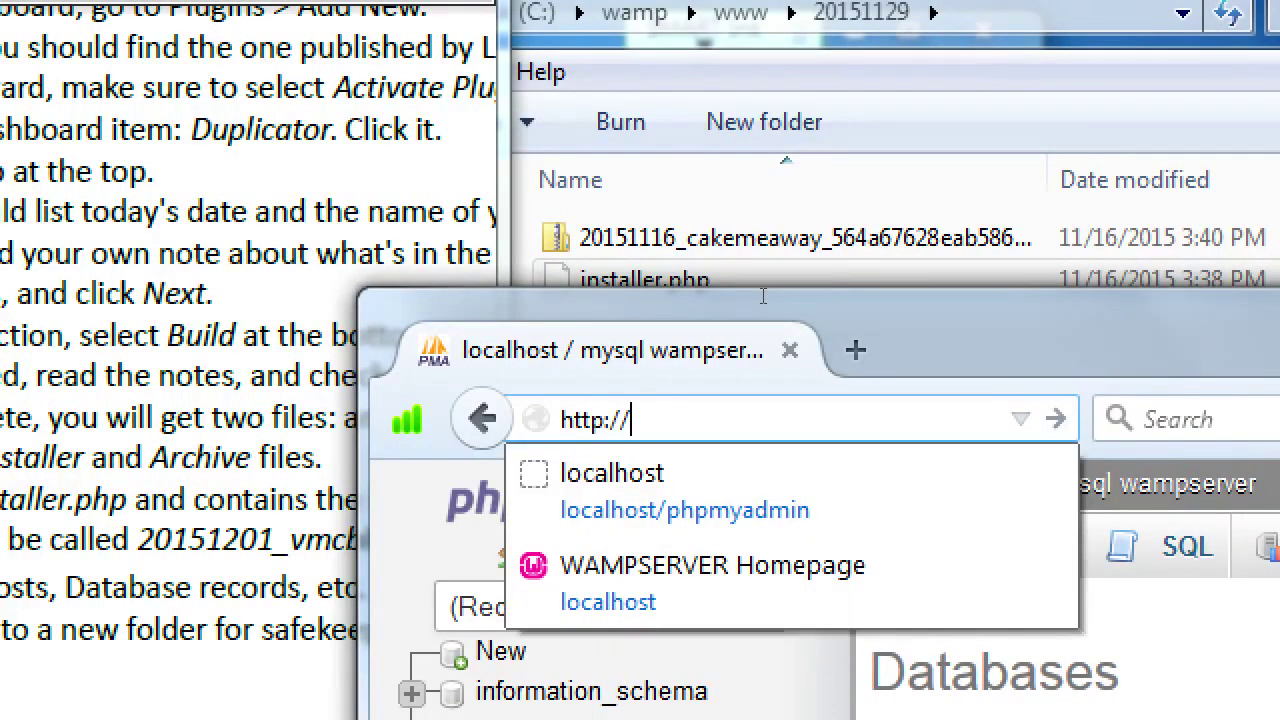
pyautogui.write('loca')
pyautogui.press('End')
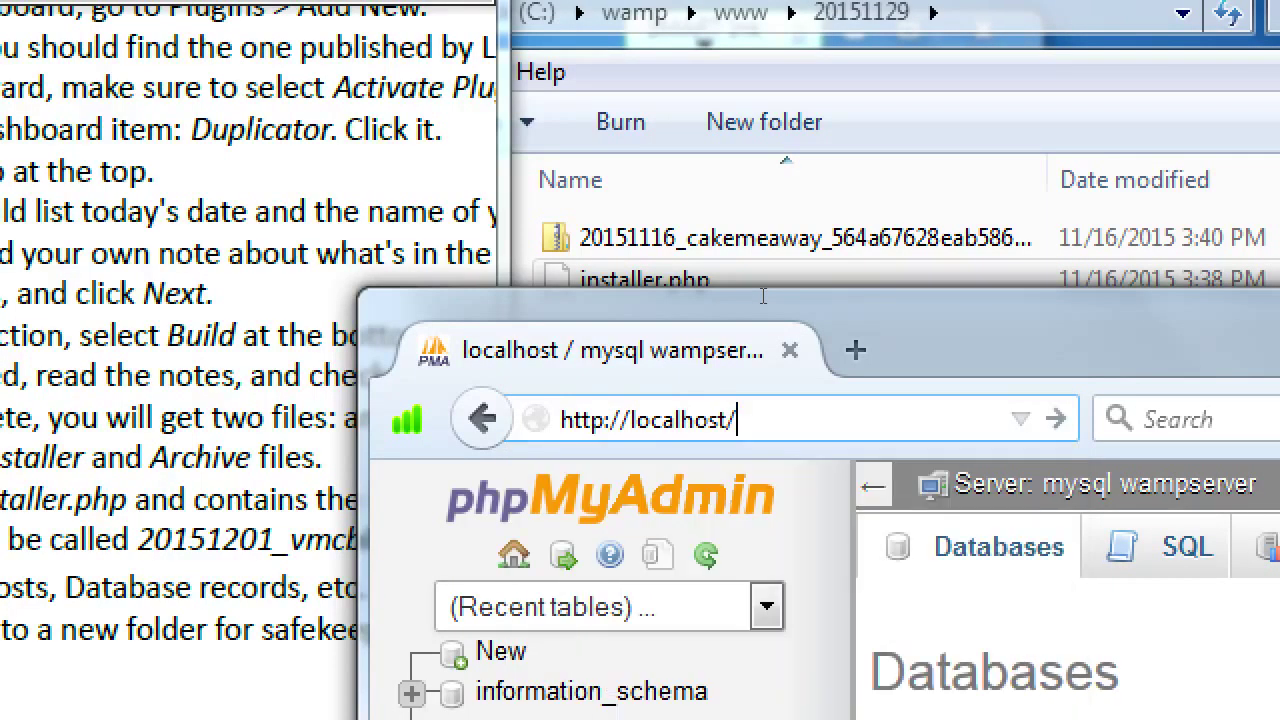
pyautogui.write('20151129/installer')
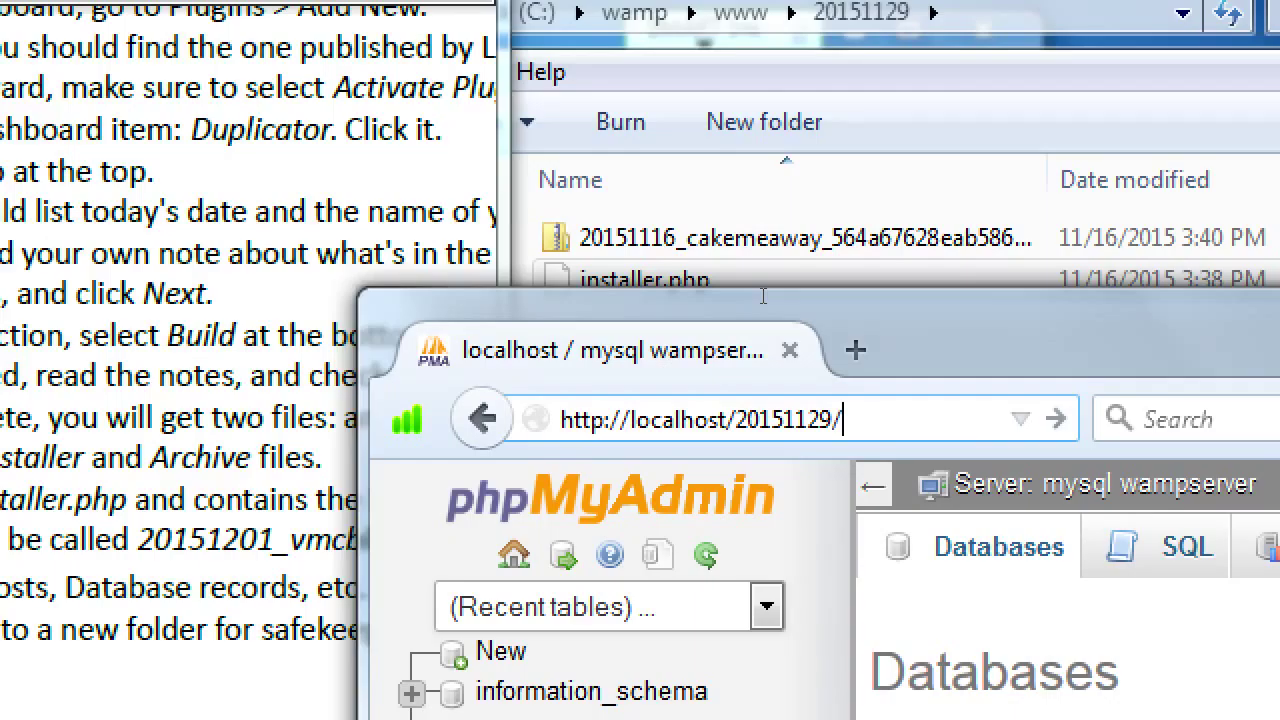
pyautogui.write('.php')
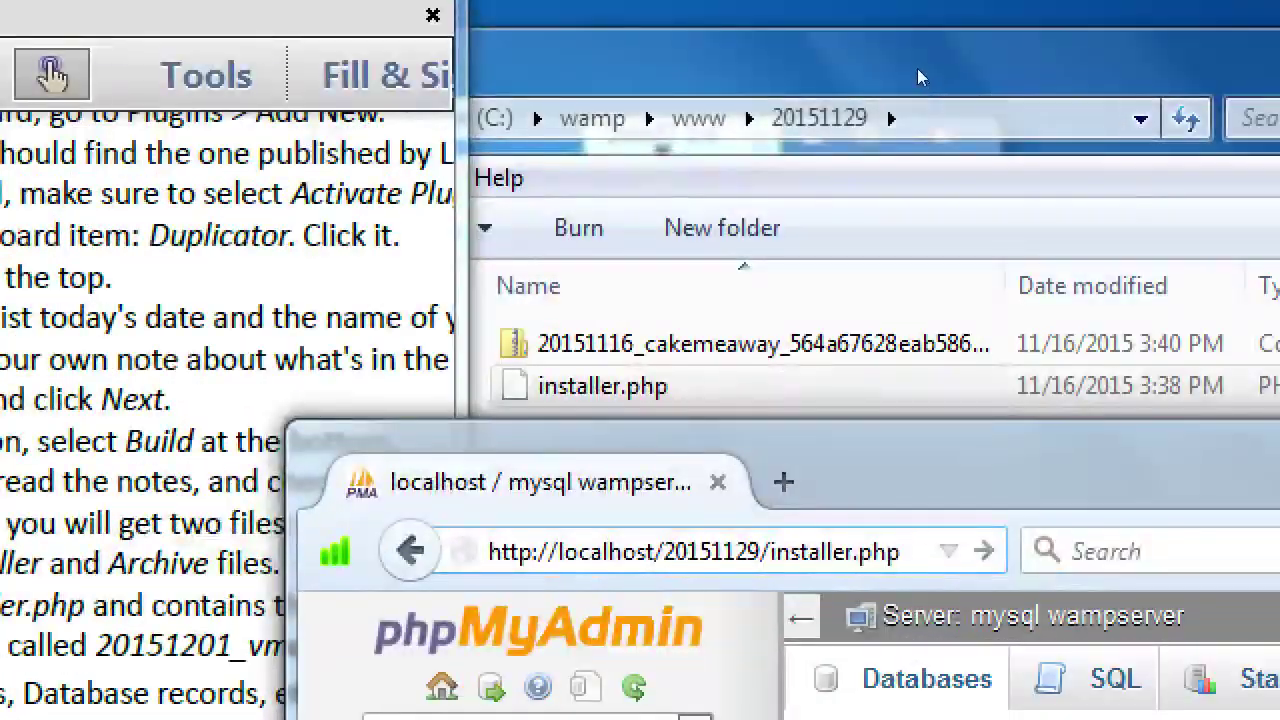
pyautogui.click(914, 73)
pyautogui.click(705, 118)
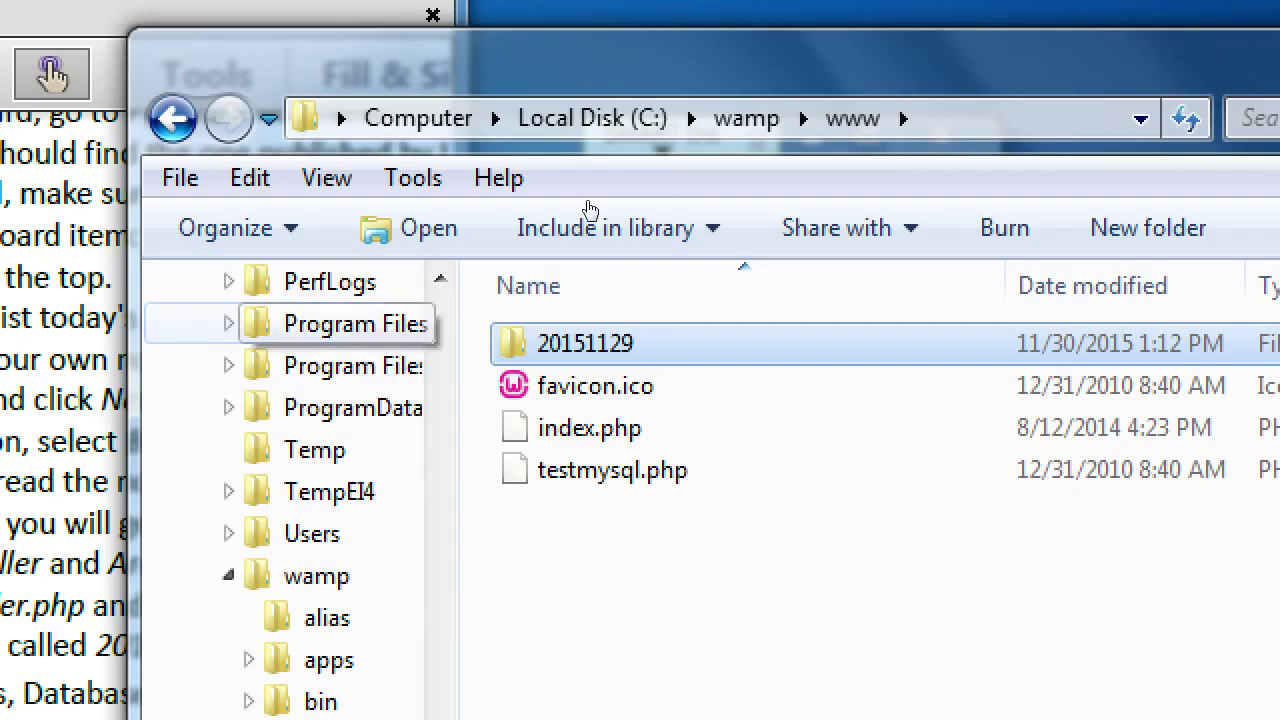
pyautogui.hotkey('alt', 'Tab')
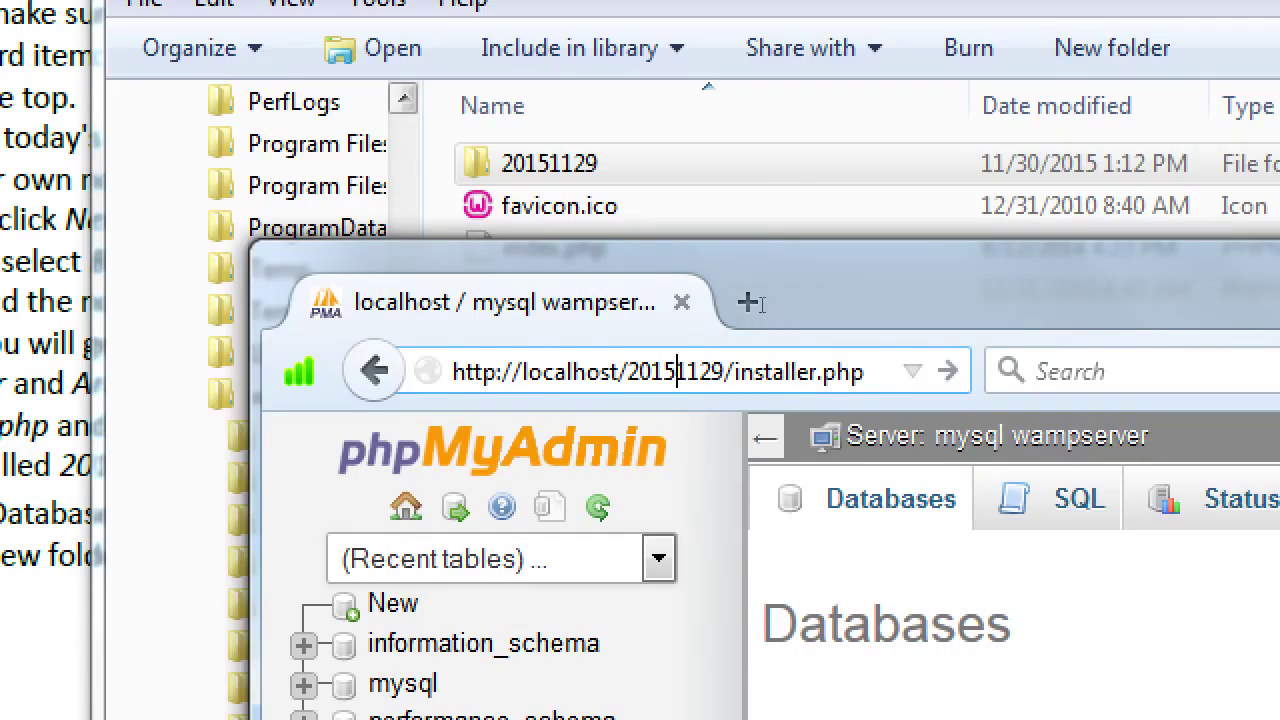
pyautogui.doubleClick(677, 371)
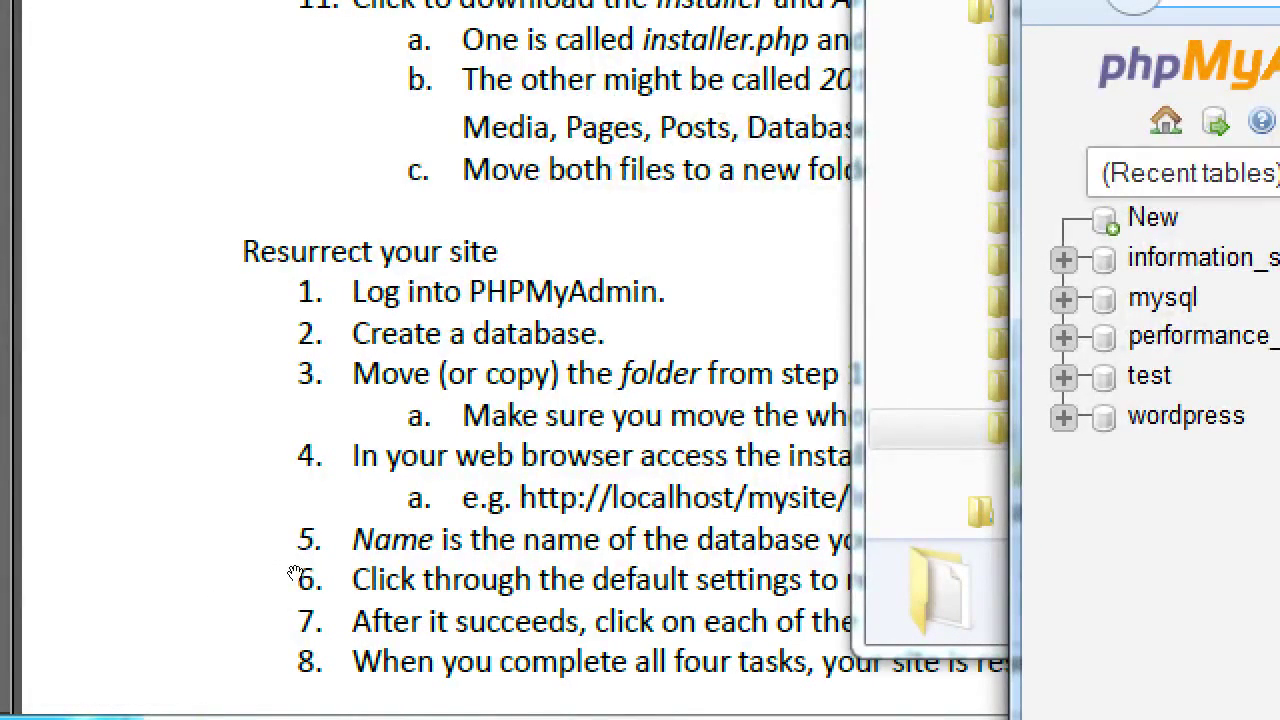
pyautogui.click(297, 573)
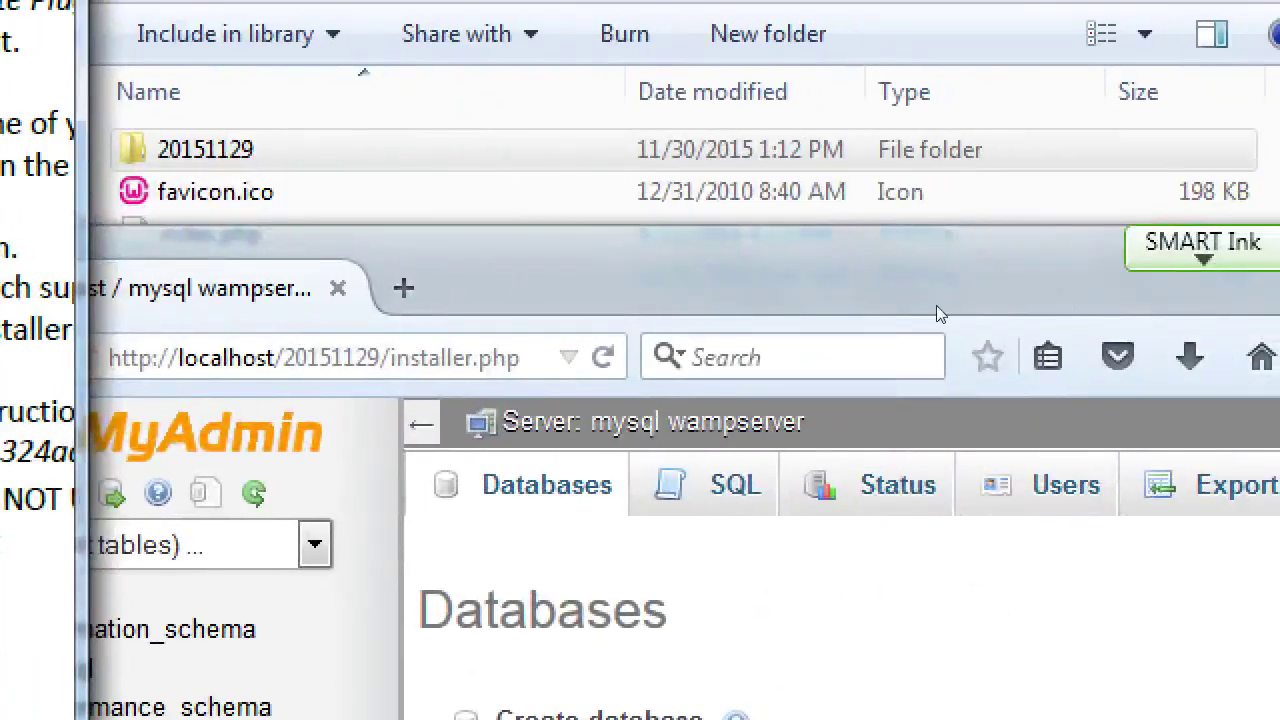
pyautogui.click(916, 270)
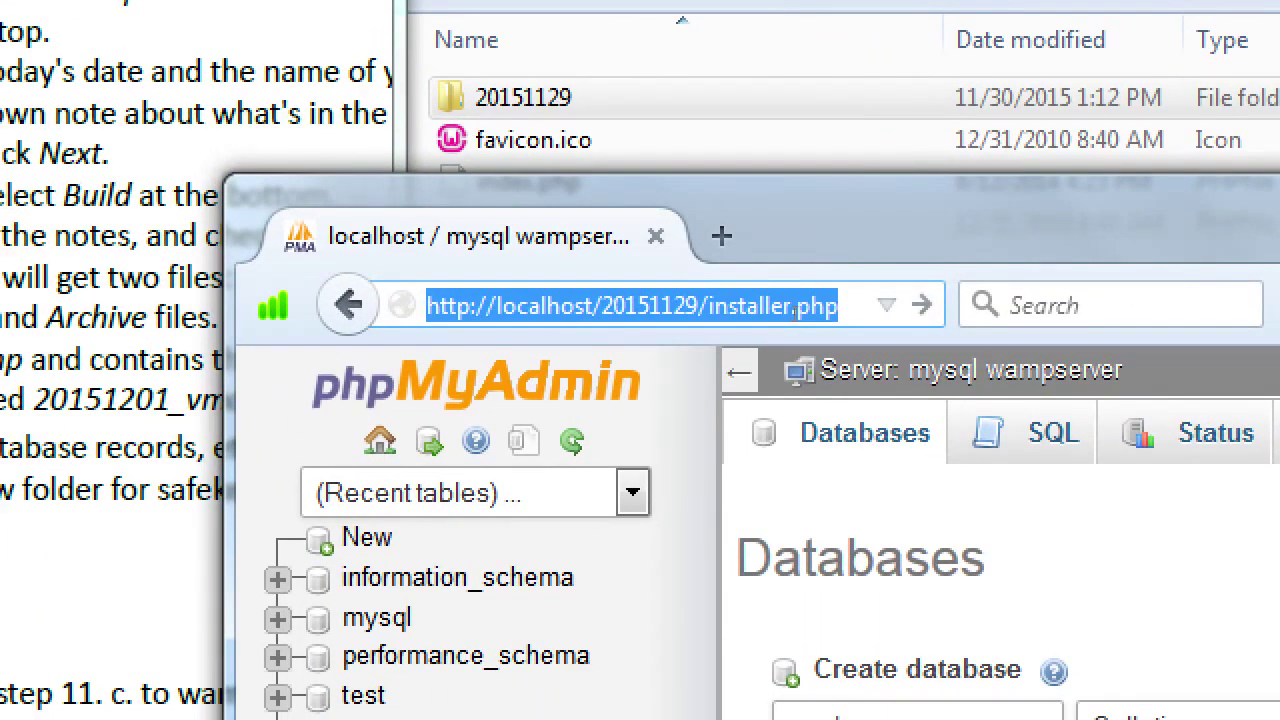
pyautogui.press('Return')
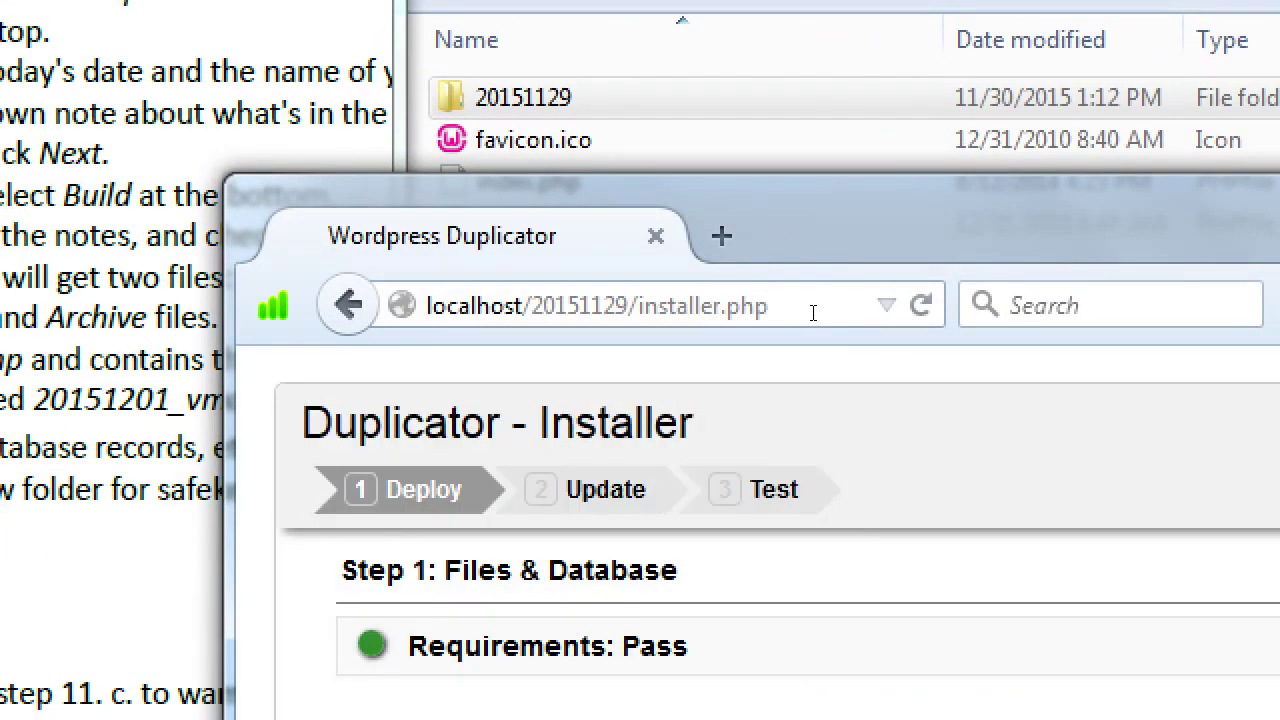
# Step: Close the Reader View suggestion and pan the guide to its database User root note
pyautogui.click(836, 378)
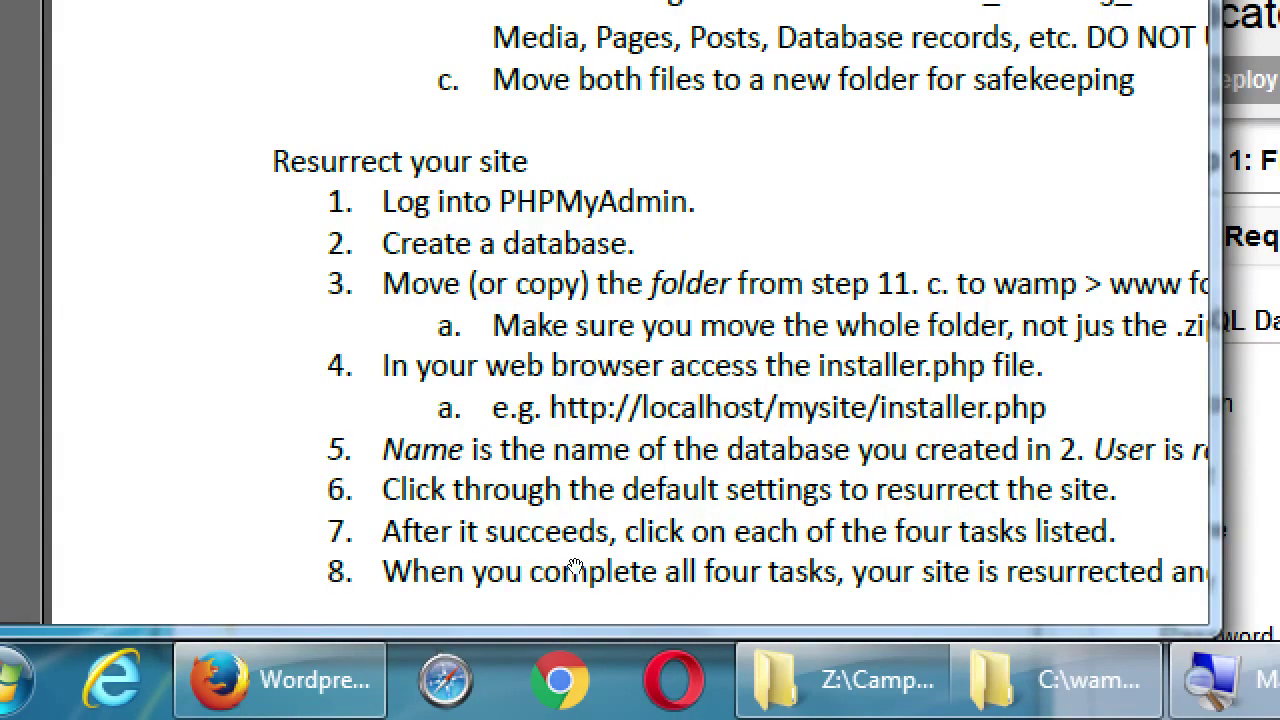
pyautogui.moveTo(426, 632); pyautogui.dragTo(200, 540)
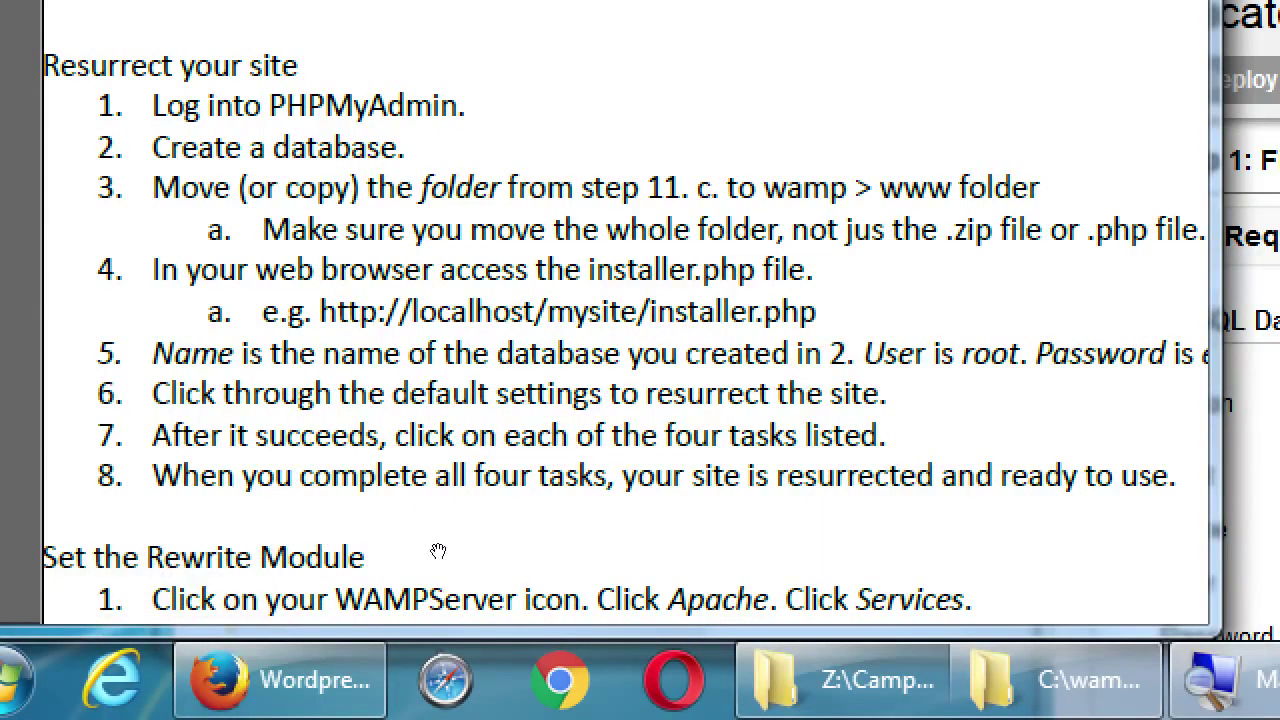
# Step: Pan the PDF to read the database login note: user root, empty password
pyautogui.moveTo(618, 570); pyautogui.dragTo(438, 566)
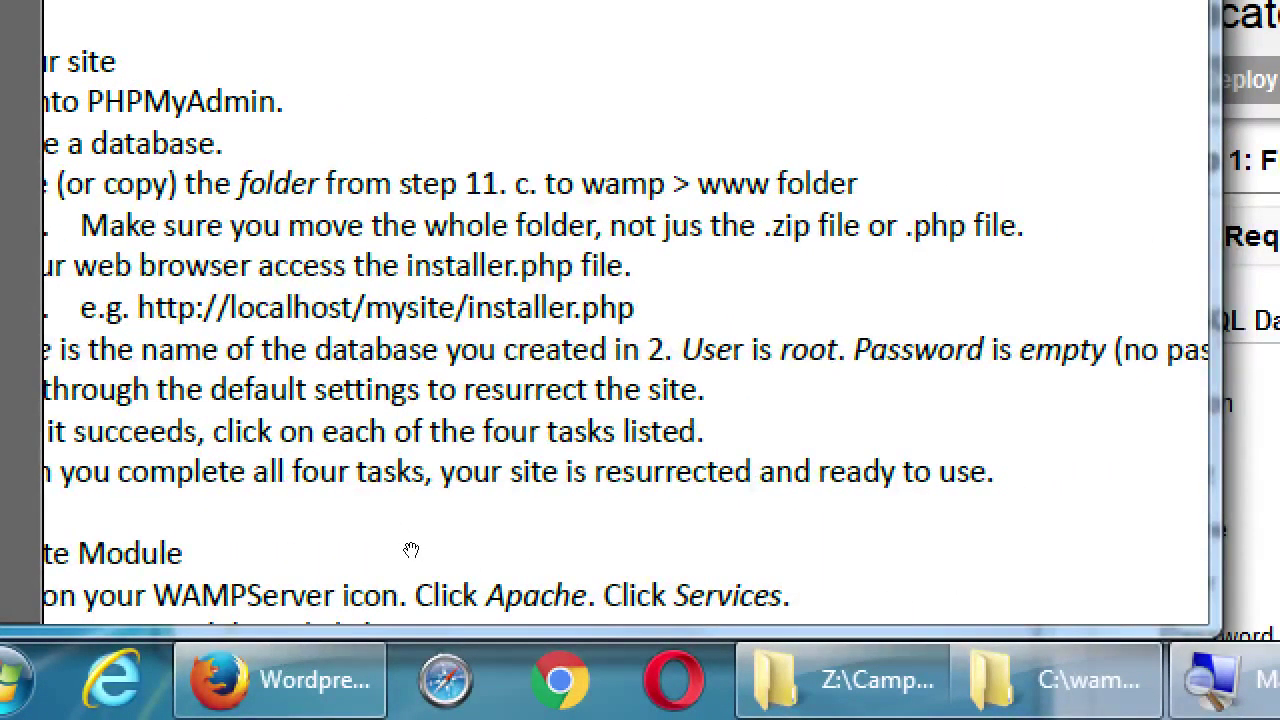
pyautogui.moveTo(491, 569); pyautogui.dragTo(370, 568)
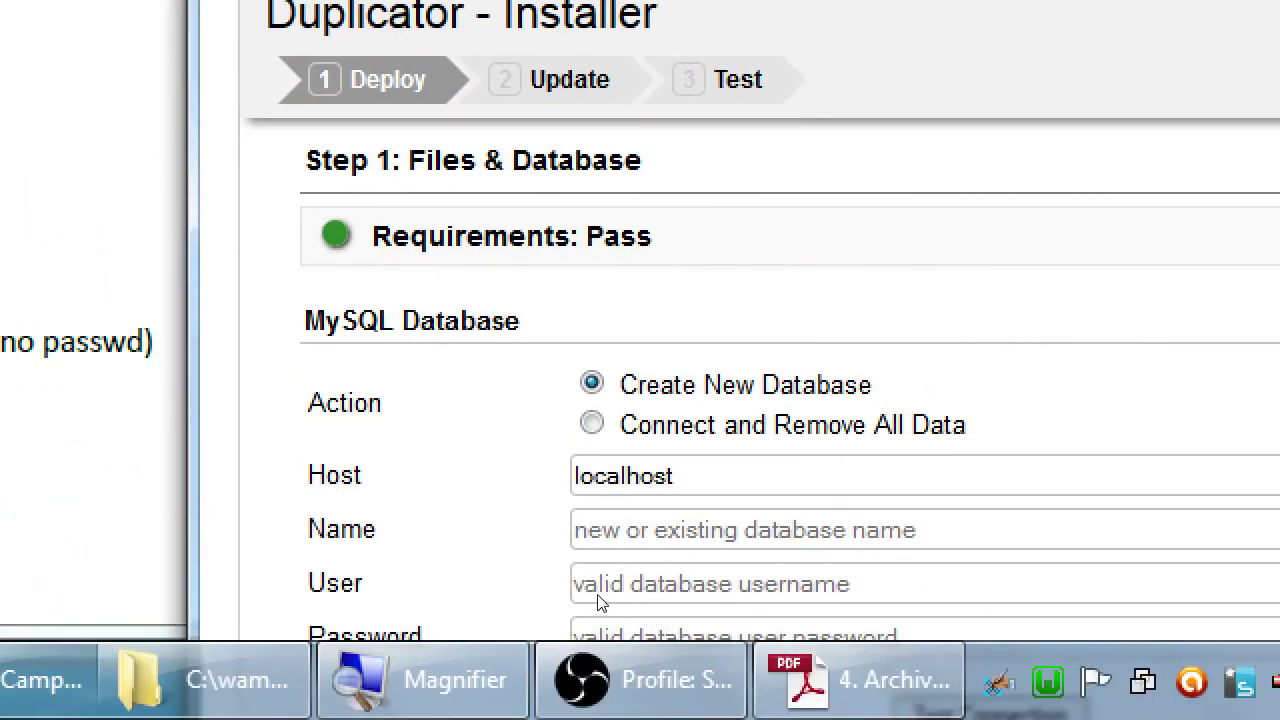
# Step: Enter database name wordpress and user root, leaving the password blank
pyautogui.scroll(-2, 625, 596)
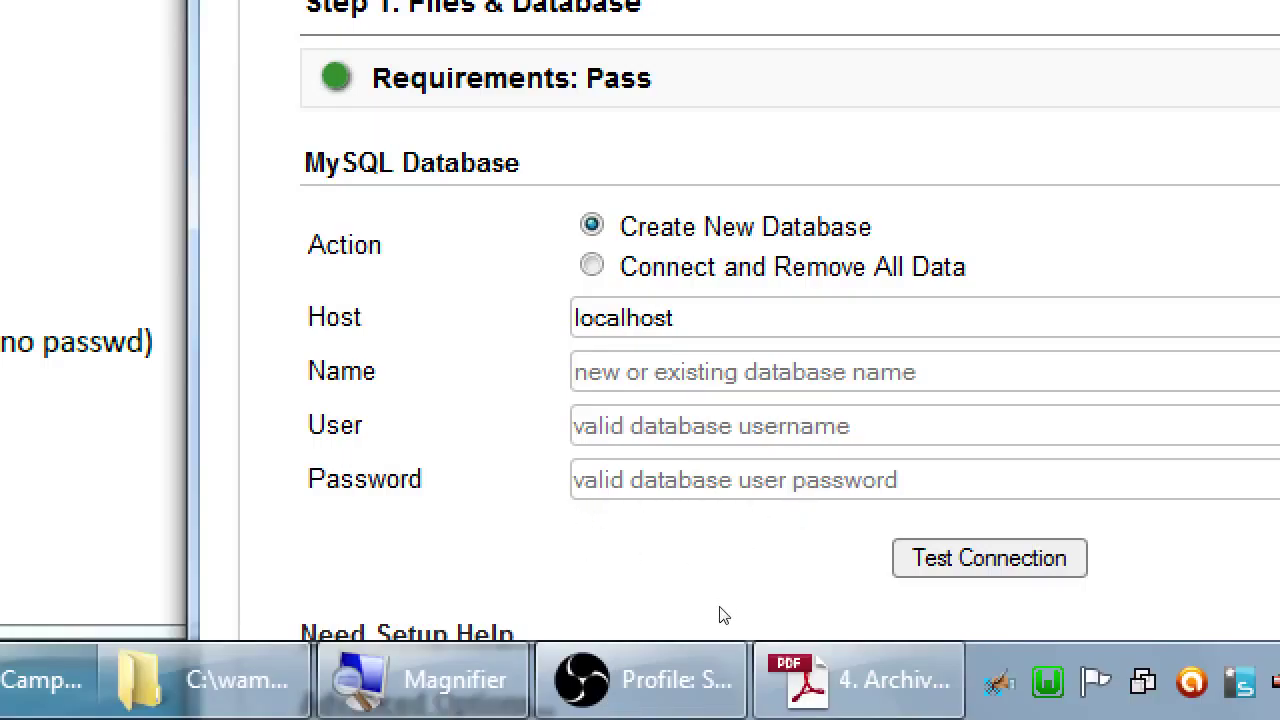
pyautogui.write('wor')
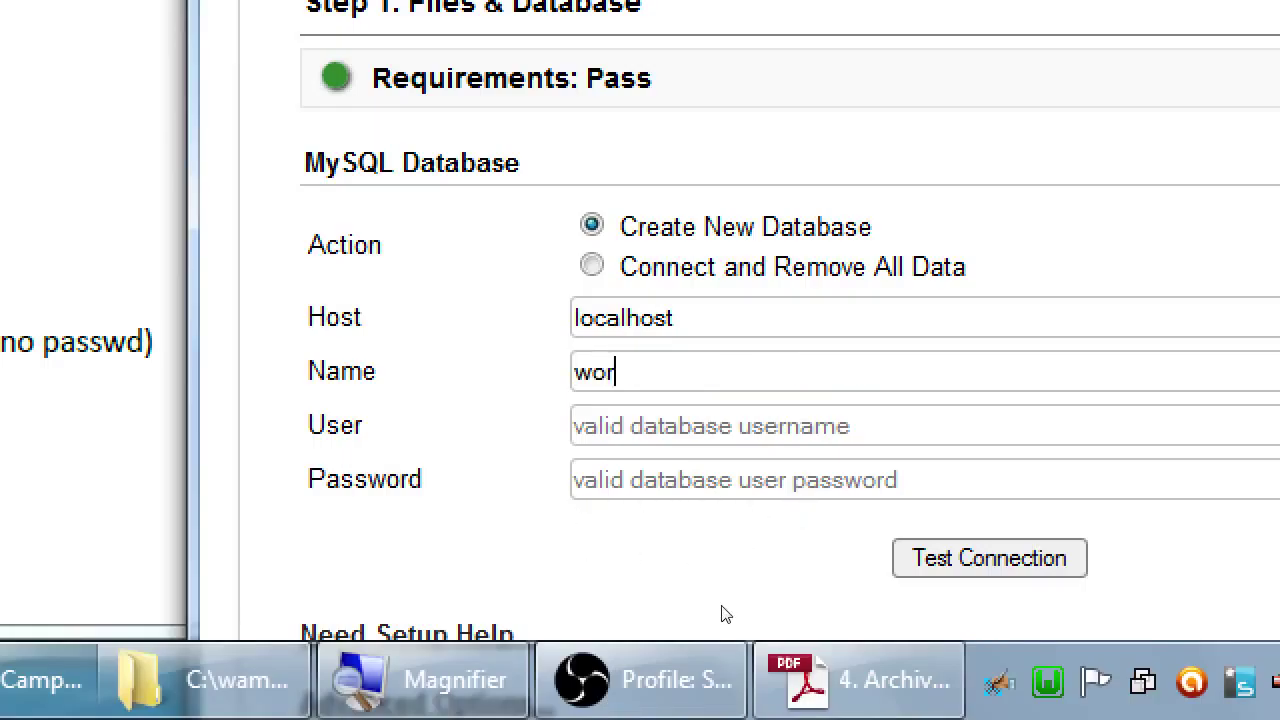
pyautogui.write('dpress')
pyautogui.press('Tab')
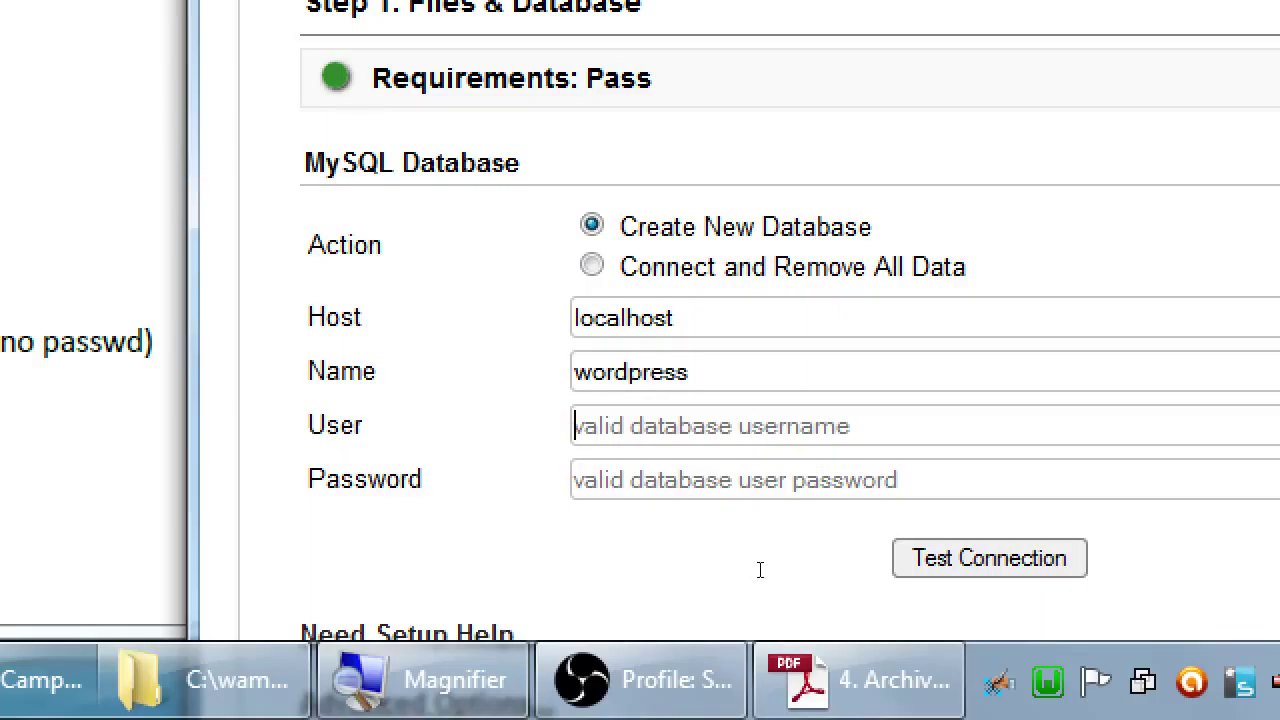
pyautogui.write('root')
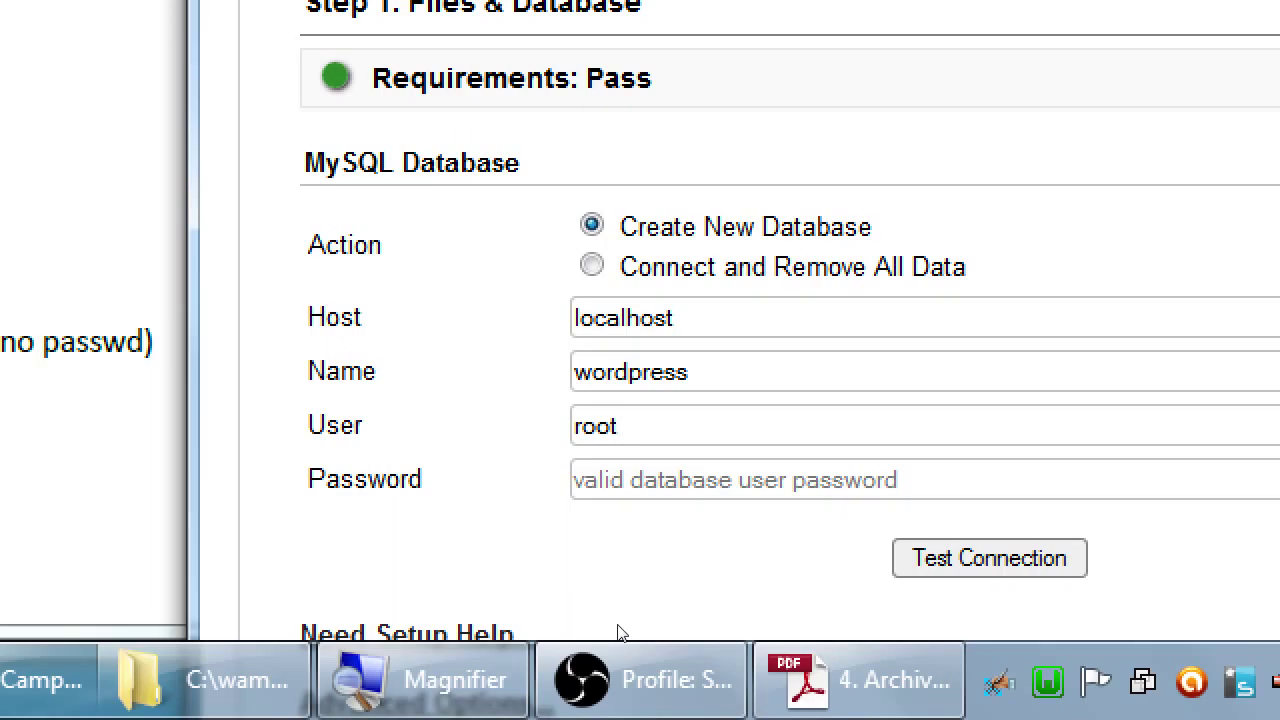
# Step: Test the database connection and confirm both checks report Success
pyautogui.scroll(-1, 617, 634)
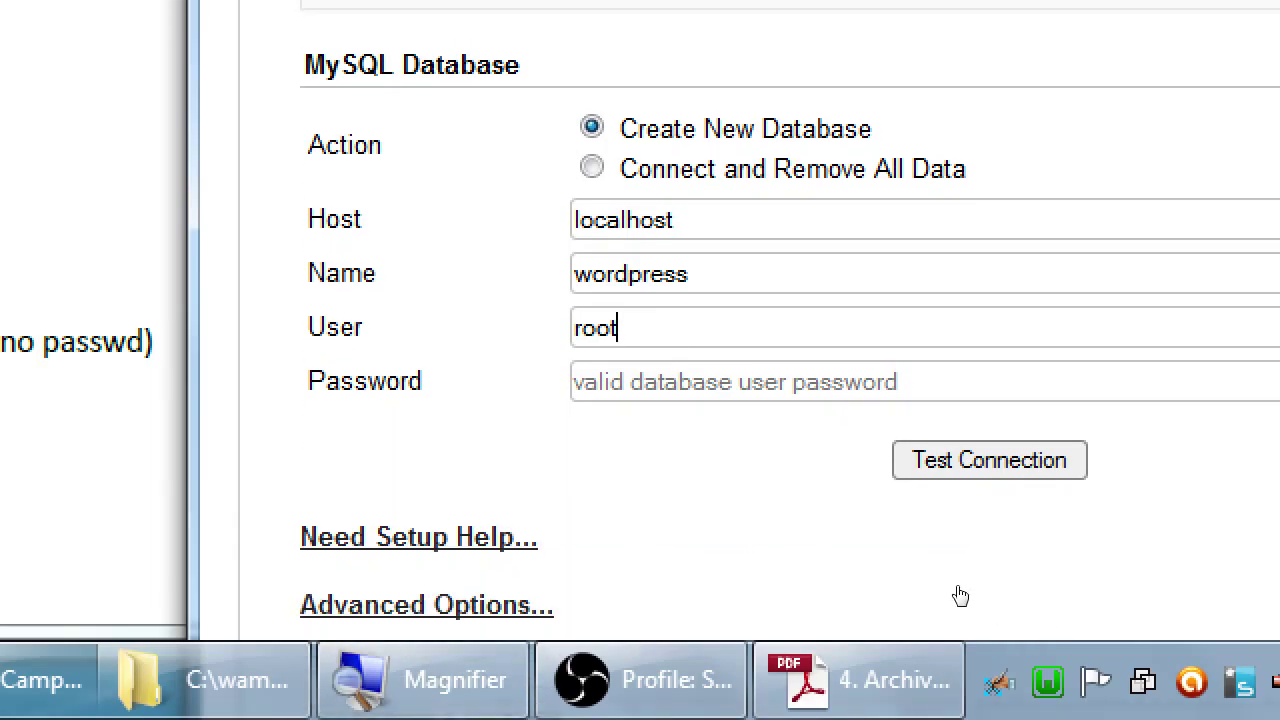
pyautogui.press('Return')
pyautogui.scroll(1, 963, 594)
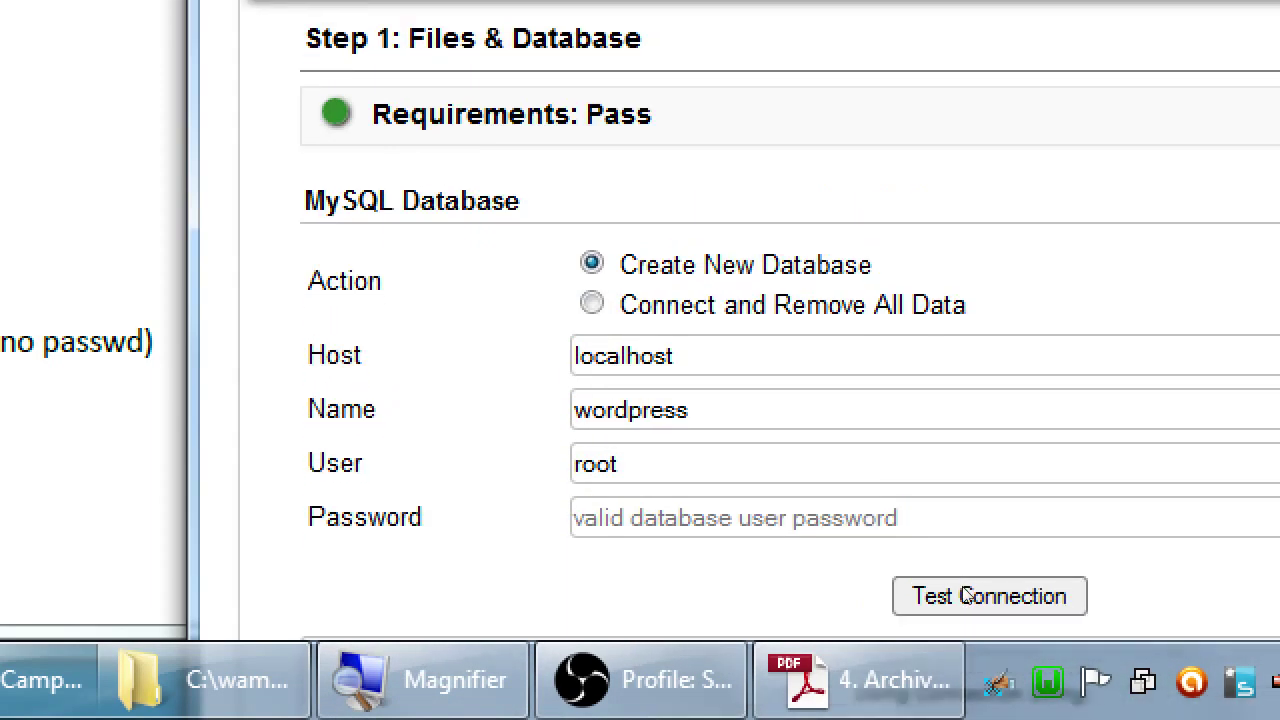
pyautogui.scroll(-2, 963, 588)
pyautogui.scroll(-2, 963, 590)
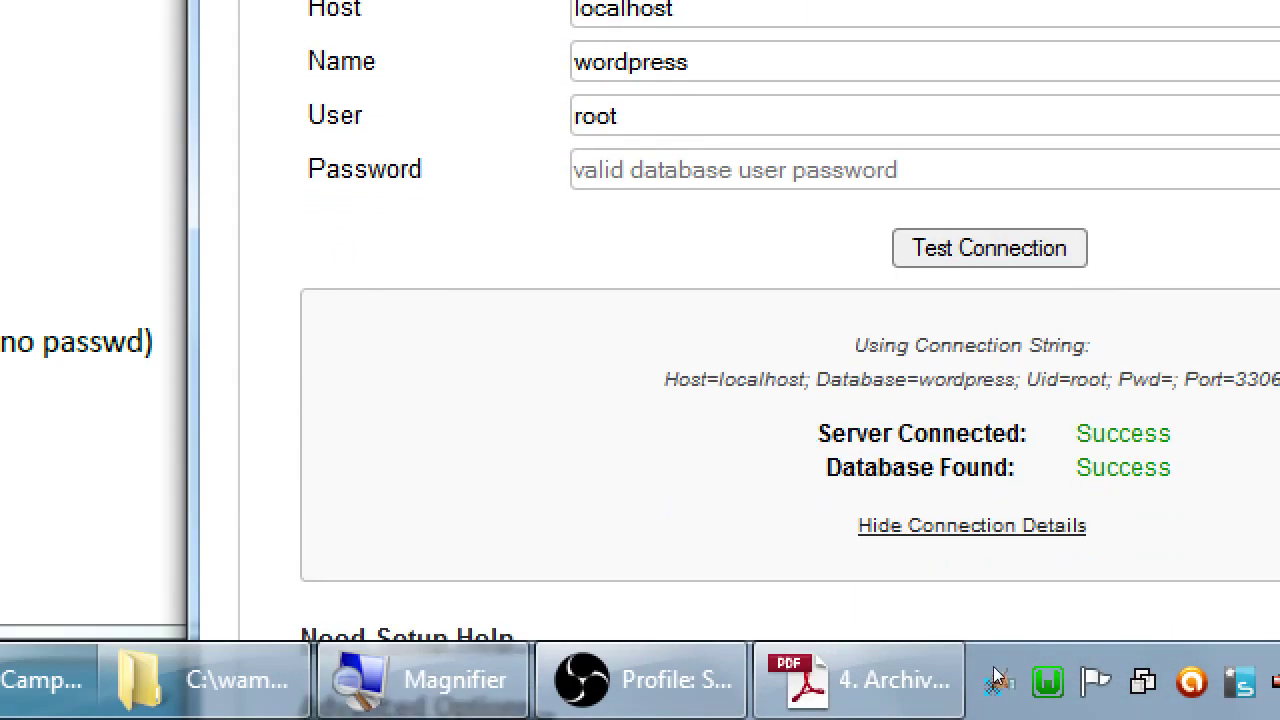
pyautogui.moveTo(1006, 577); pyautogui.dragTo(1016, 591)
pyautogui.click(1016, 591)
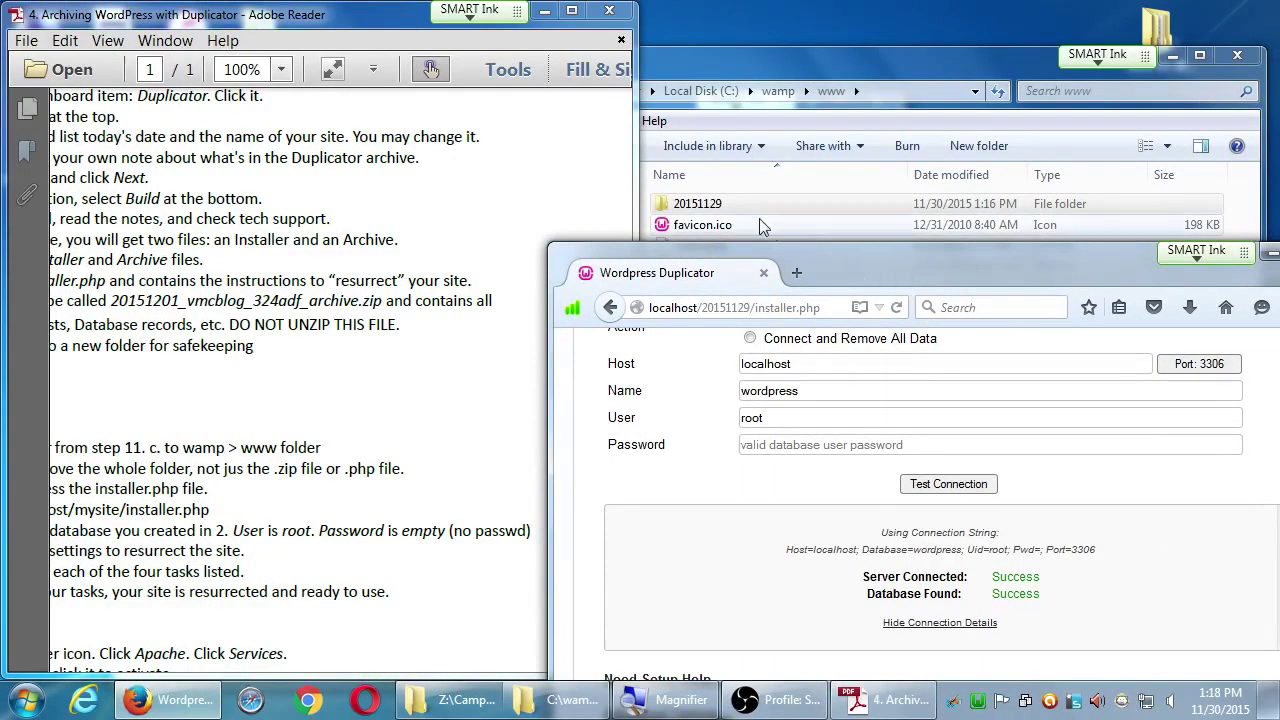
# Step: Select the 20151129 folder and move the installer window to the top of the screen
pyautogui.click(683, 206)
pyautogui.moveTo(979, 267); pyautogui.dragTo(852, 49)
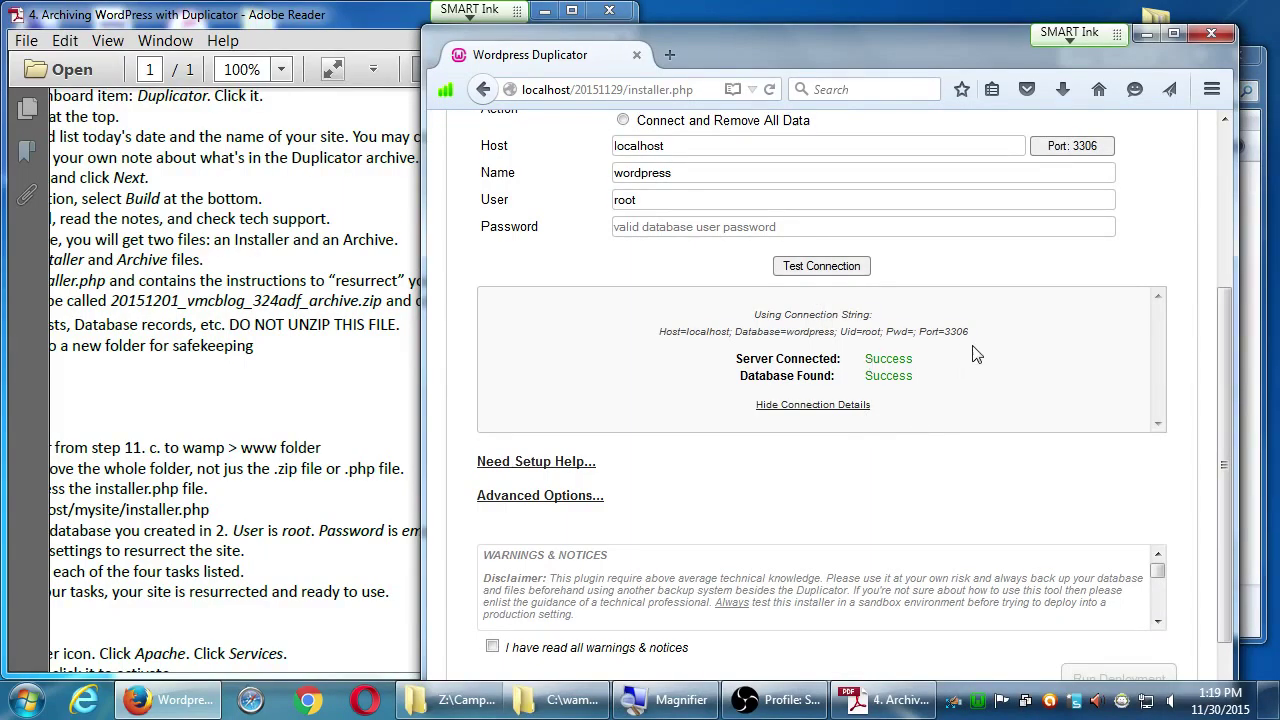
pyautogui.scroll(-1, 1032, 368)
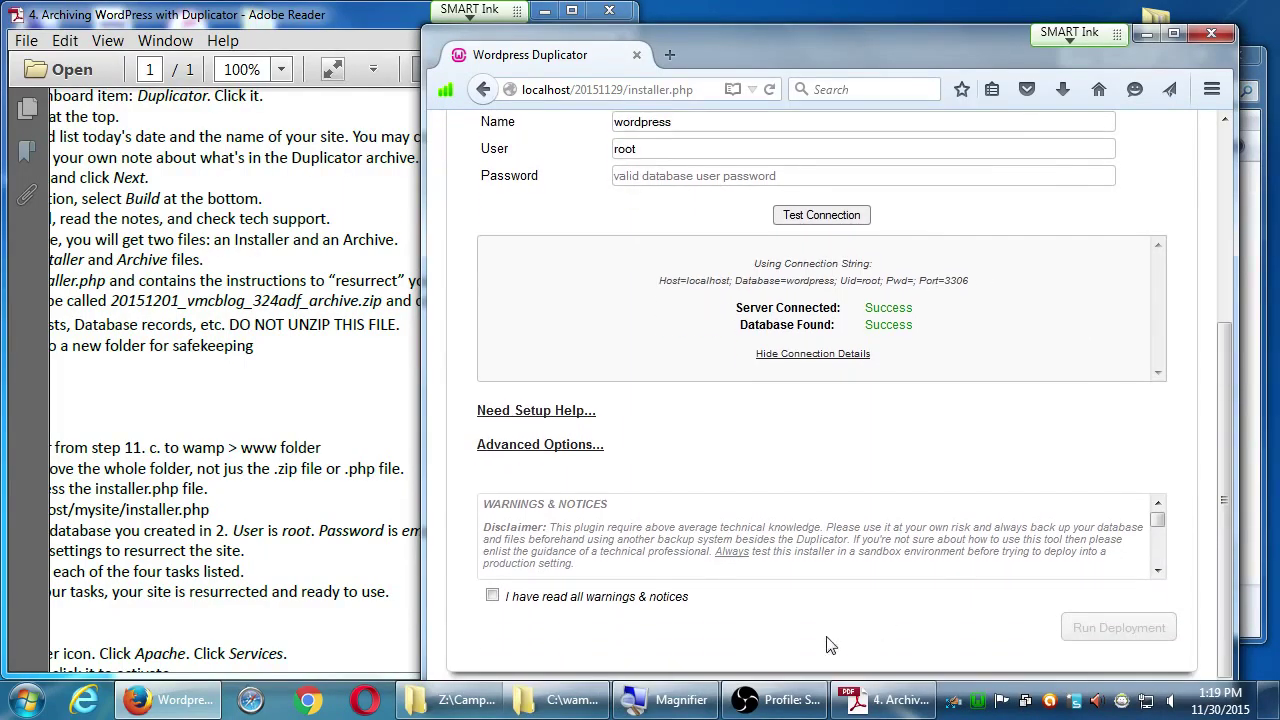
# Step: Tick 'I have read all warnings & notices' and place the installer beside the instructions PDF
pyautogui.click(494, 595)
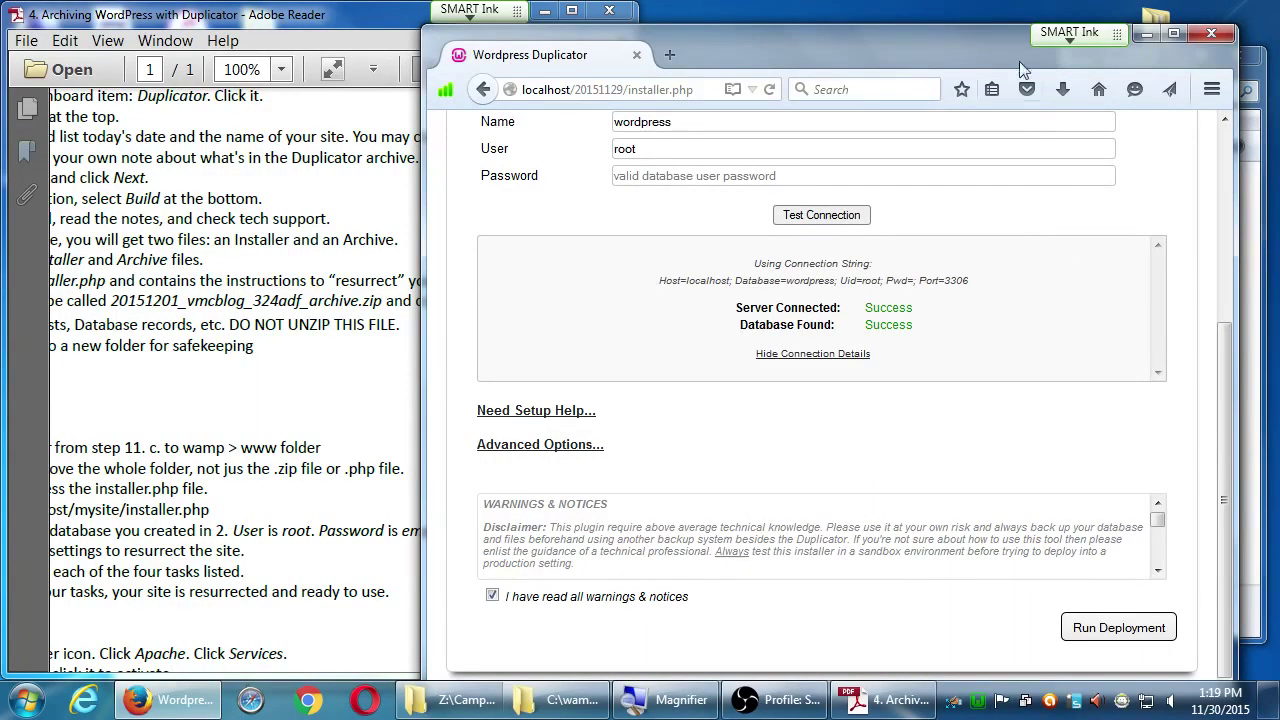
pyautogui.moveTo(979, 45); pyautogui.dragTo(1279, 60)
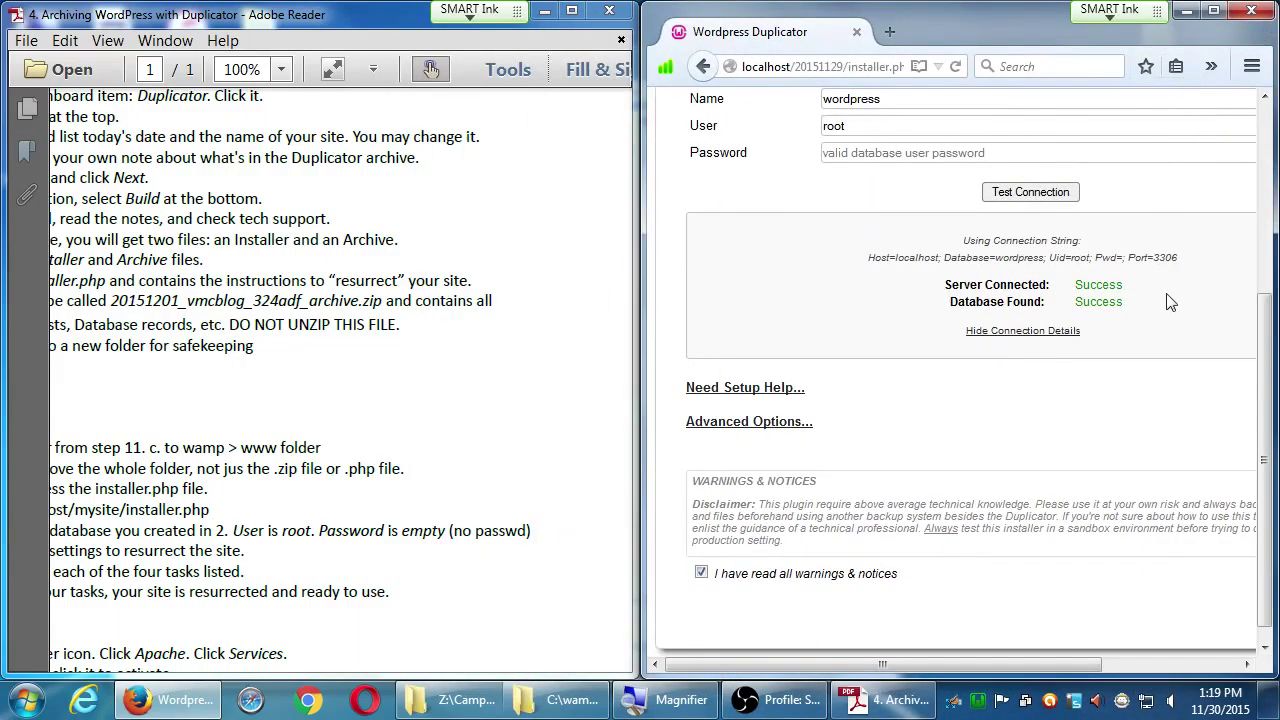
pyautogui.scroll(-1, 1260, 365)
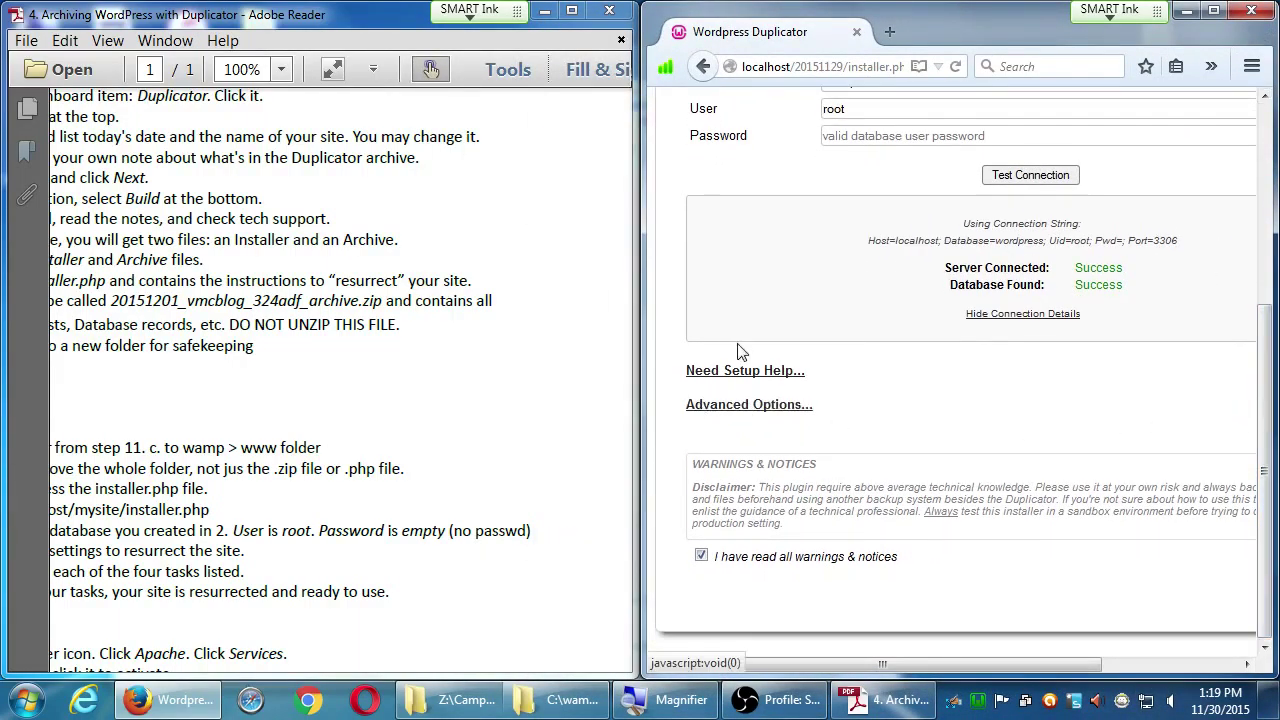
pyautogui.scroll(3, 740, 354)
pyautogui.scroll(-3, 731, 428)
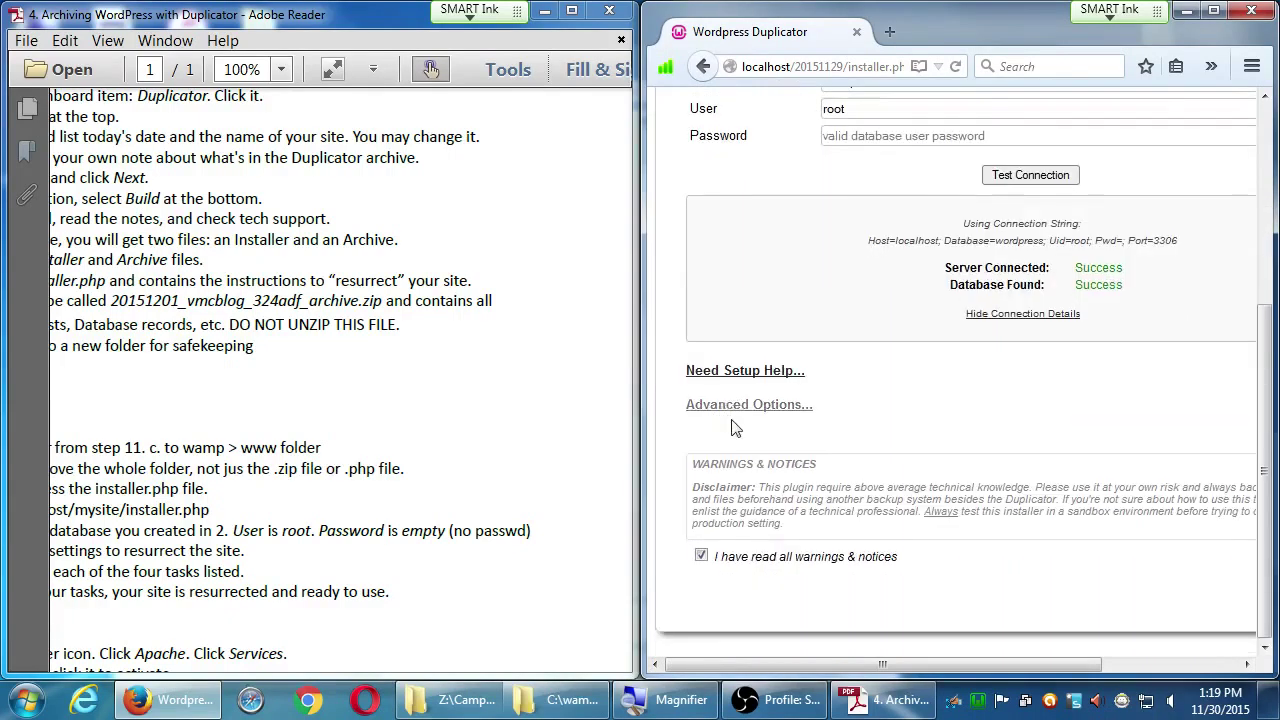
pyautogui.scroll(1, 731, 428)
pyautogui.moveTo(641, 400); pyautogui.dragTo(443, 373)
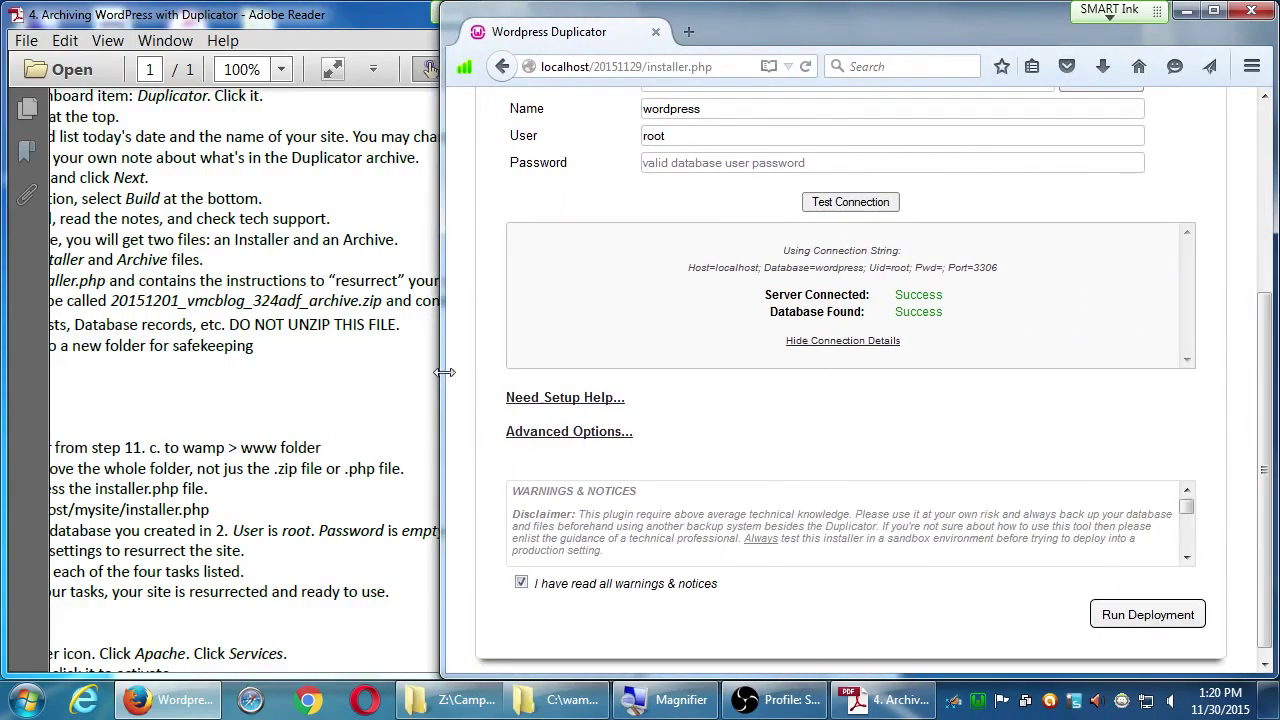
# Step: Run the deployment and confirm installing into the localhost wordpress database
pyautogui.click(1118, 617)
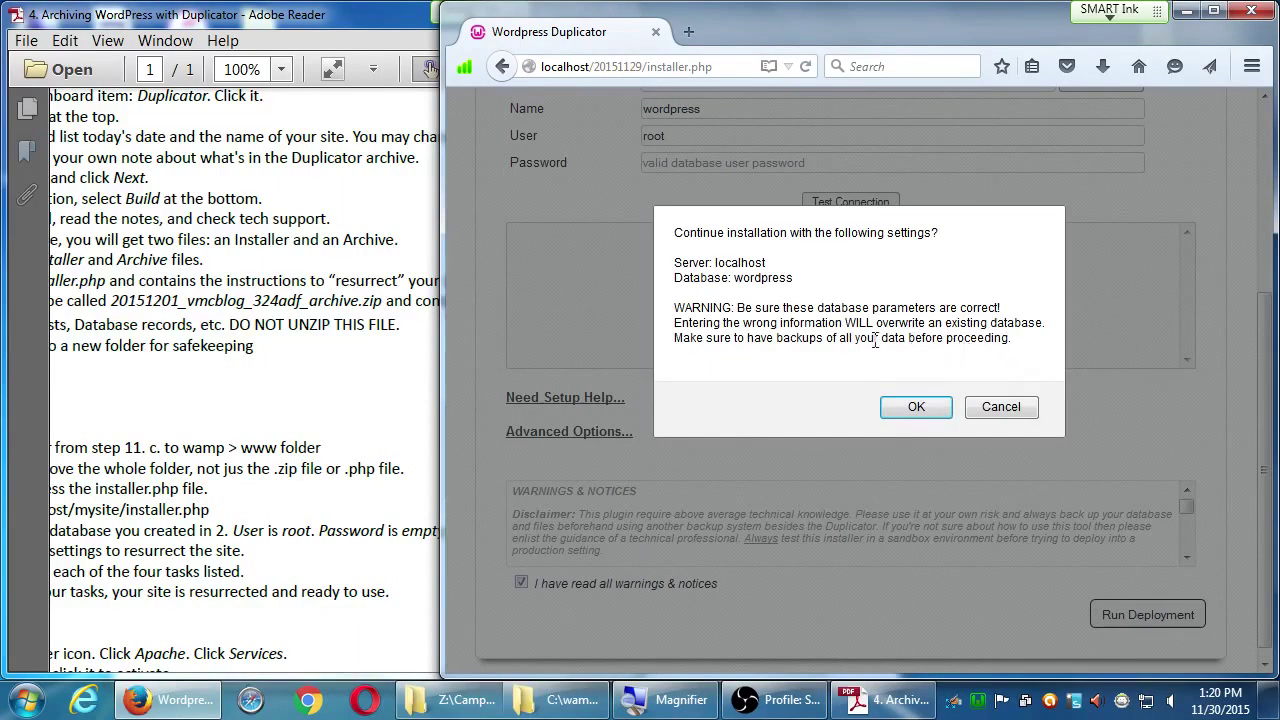
pyautogui.click(915, 408)
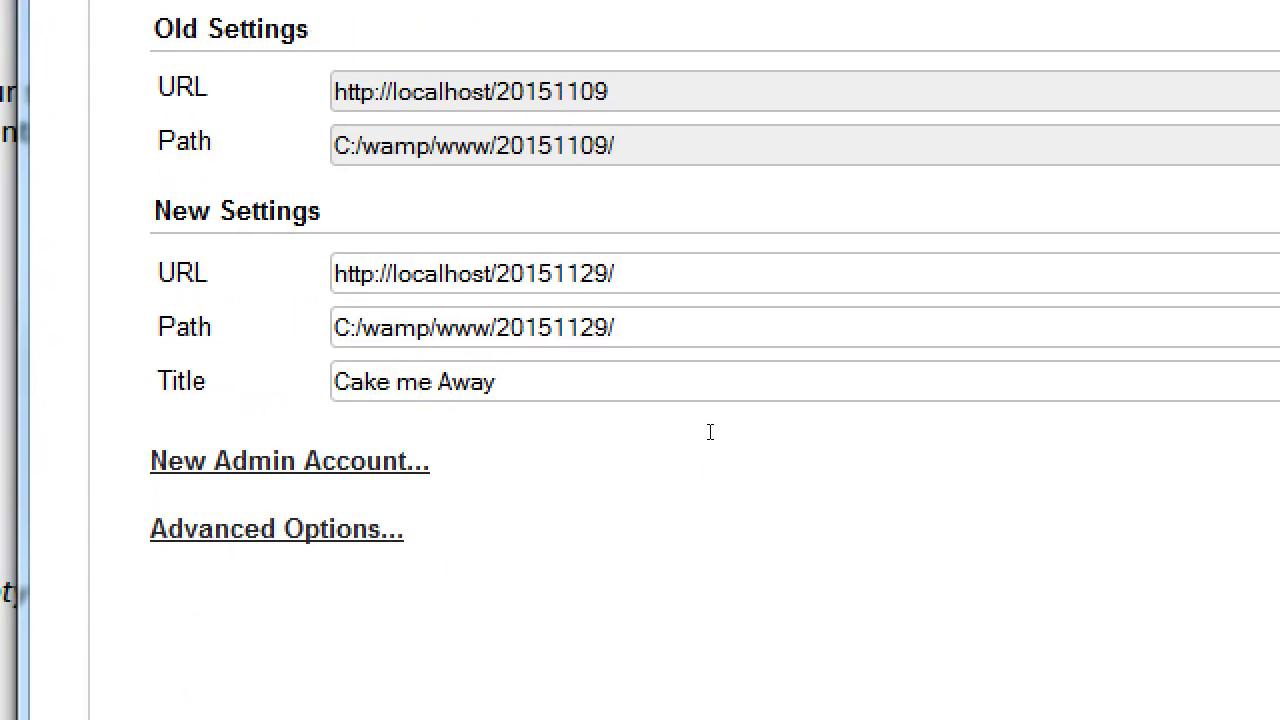
# Step: Replace the site title 'Cake me Away' with 'Victor's Bakery'
pyautogui.hotkey('ctrl', 'a')
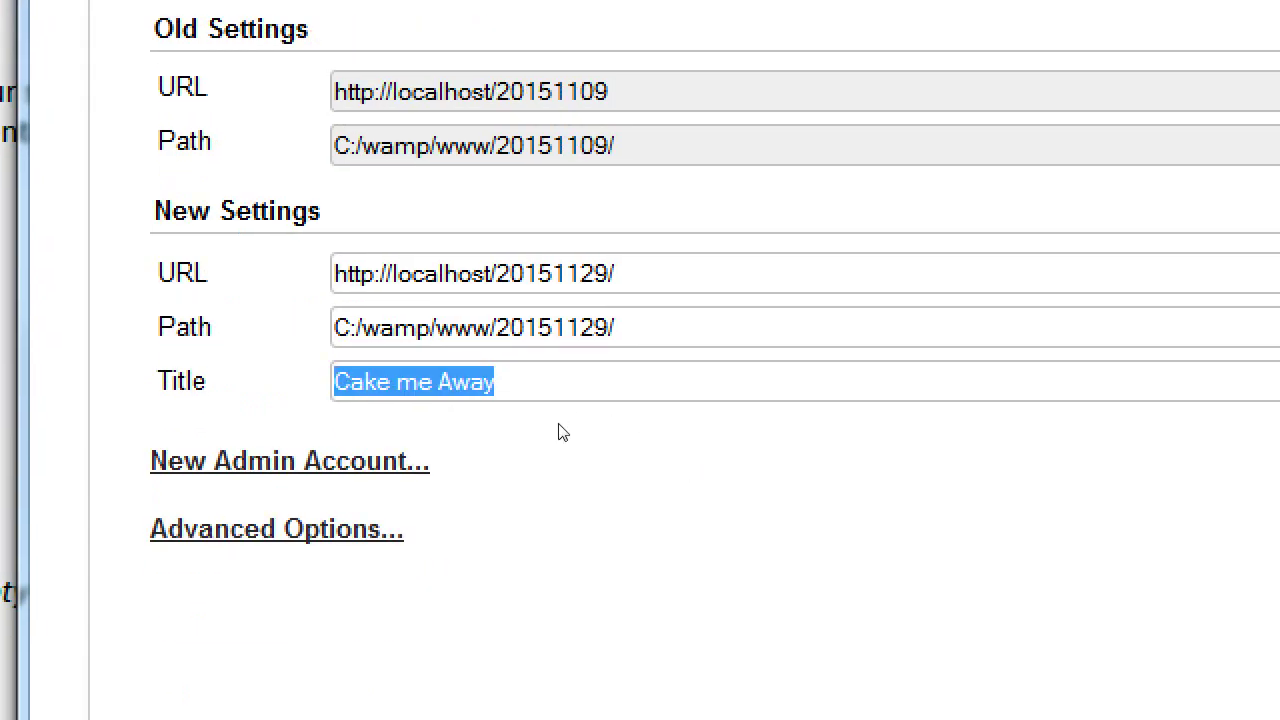
pyautogui.write("Victor's Bakery")
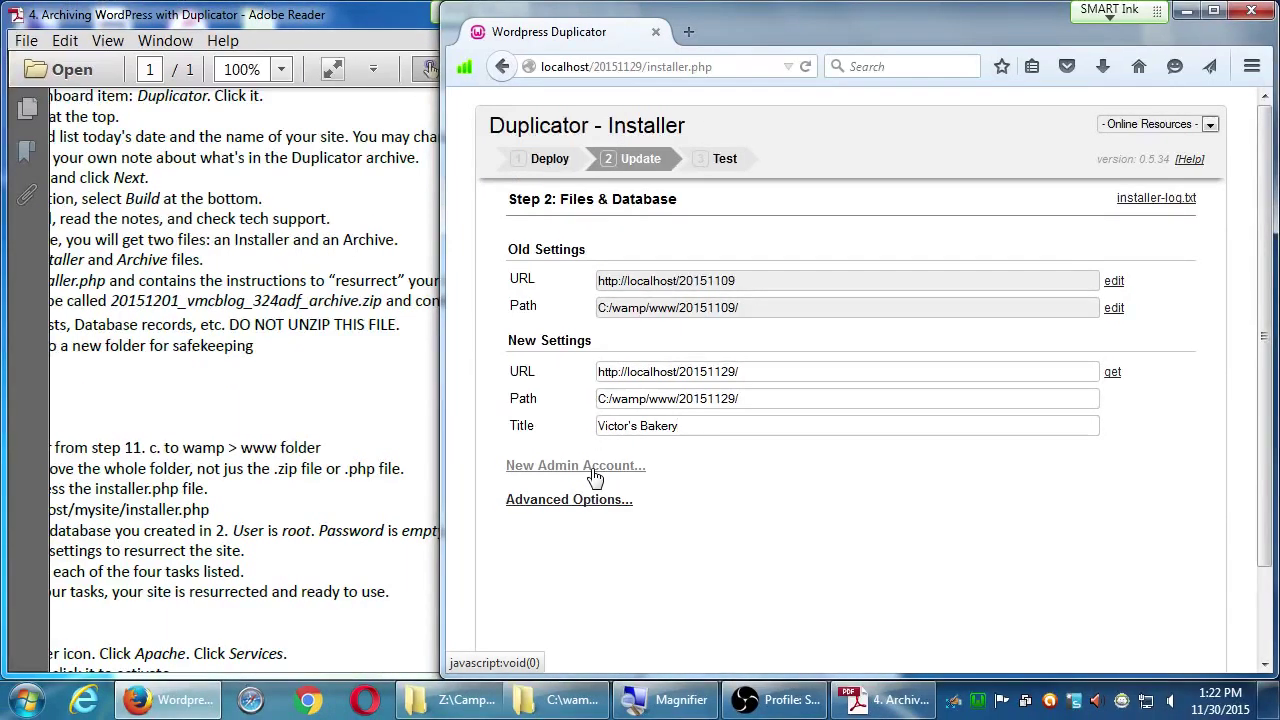
# Step: Review New Admin Account and Advanced Options, keep defaults, and maximize the installer window
pyautogui.click(595, 467)
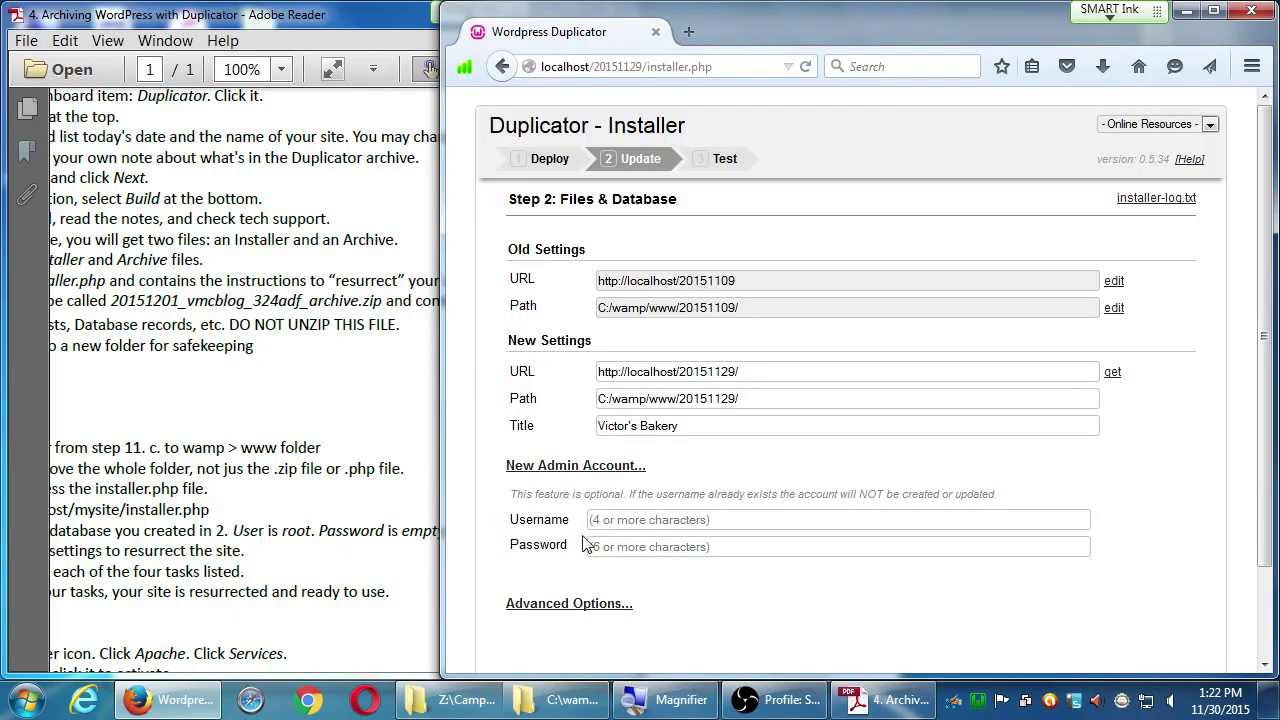
pyautogui.click(576, 474)
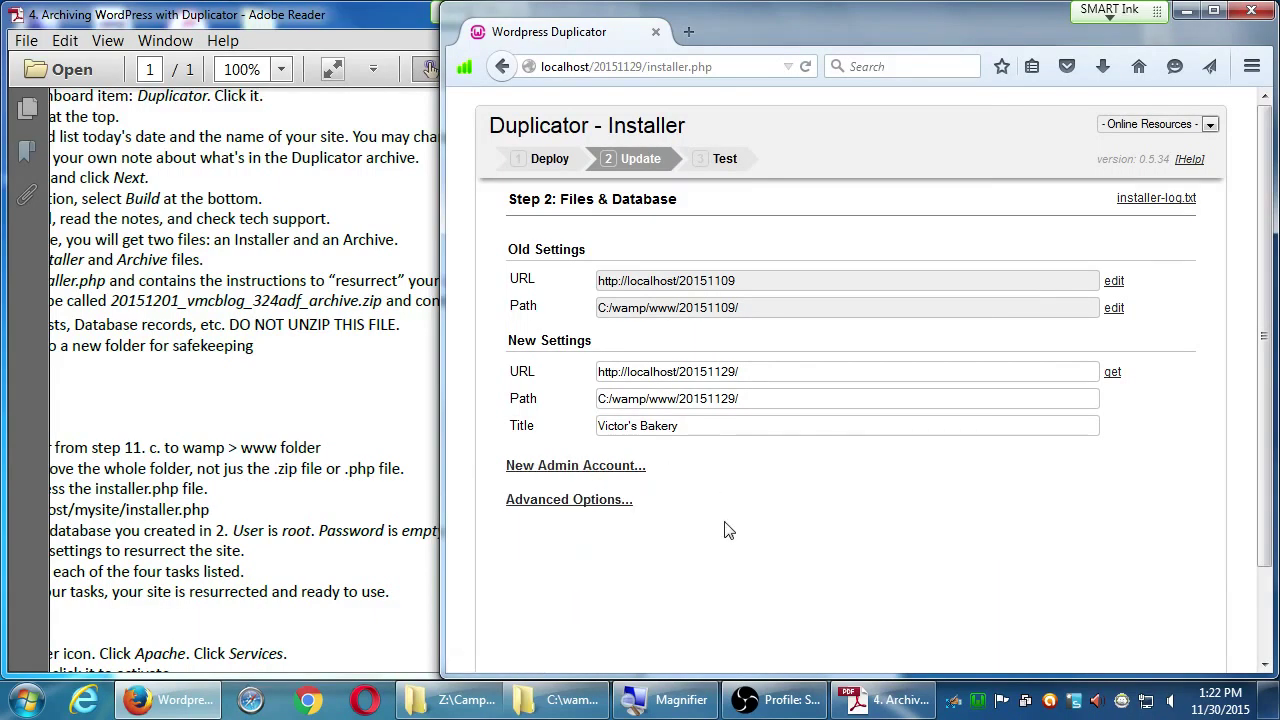
pyautogui.click(610, 502)
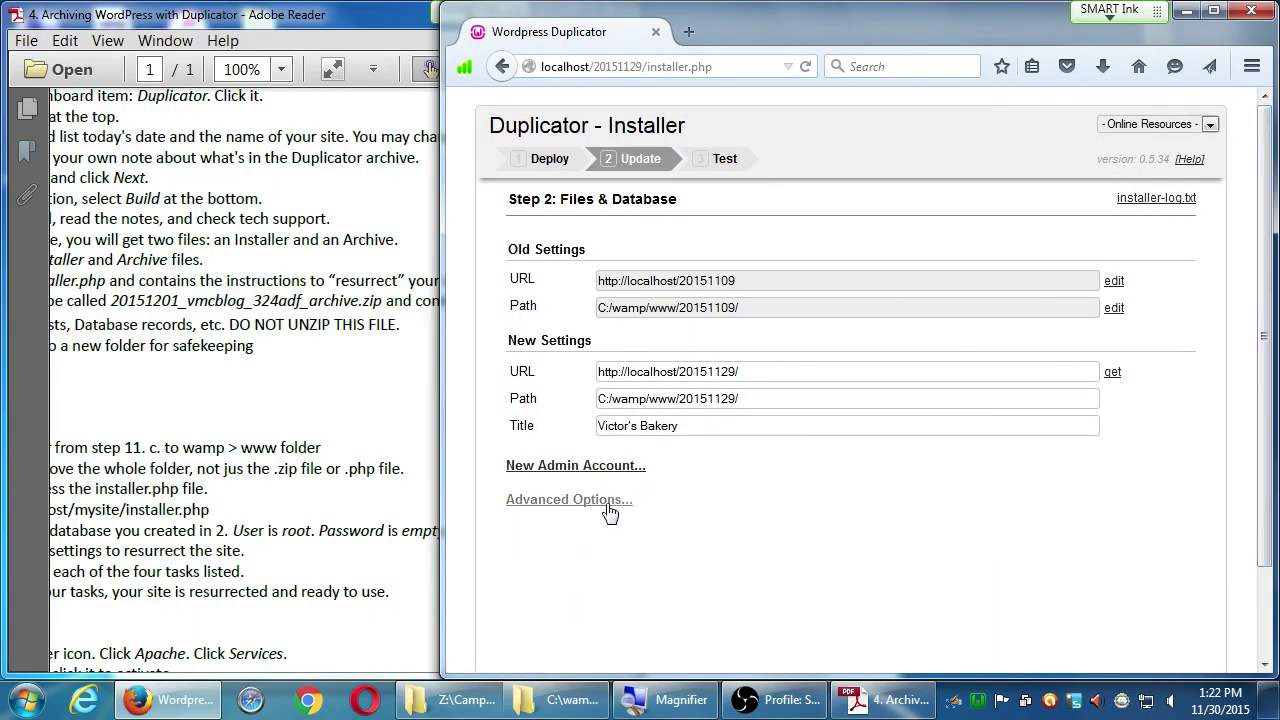
pyautogui.scroll(-1, 620, 505)
pyautogui.scroll(-2, 510, 480)
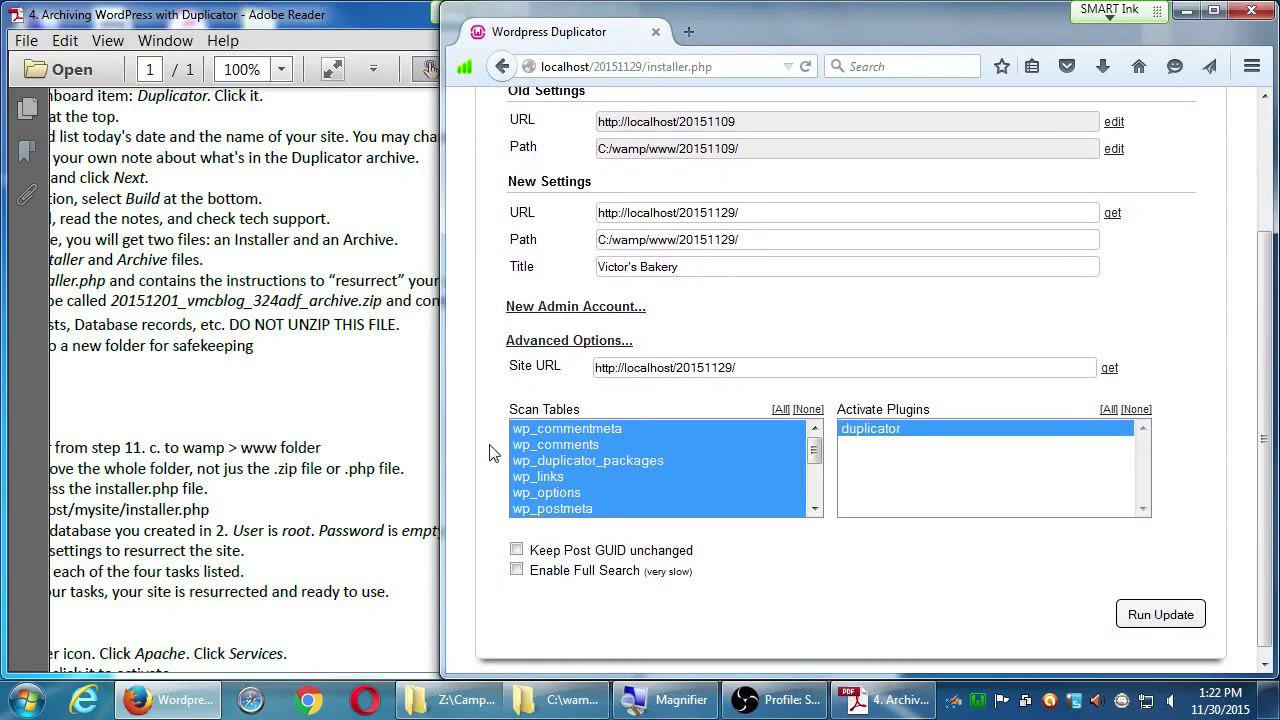
pyautogui.scroll(2, 490, 447)
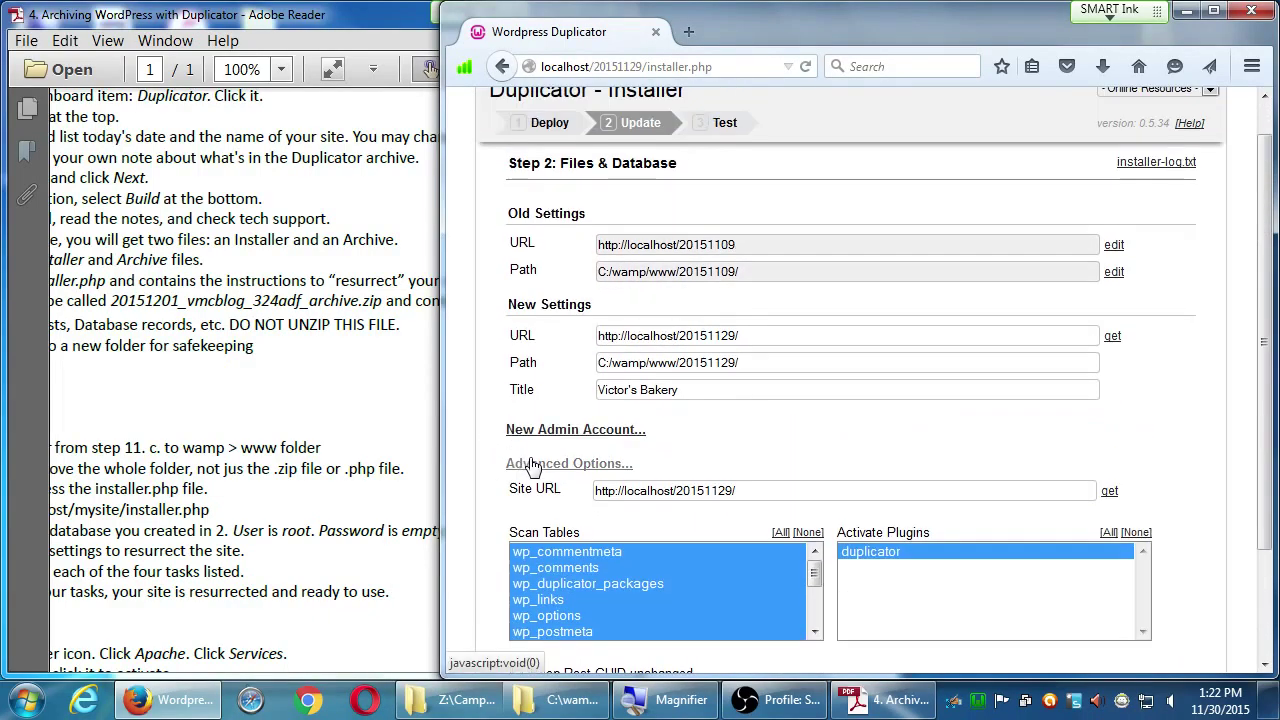
pyautogui.click(525, 466)
pyautogui.press('super+Up')
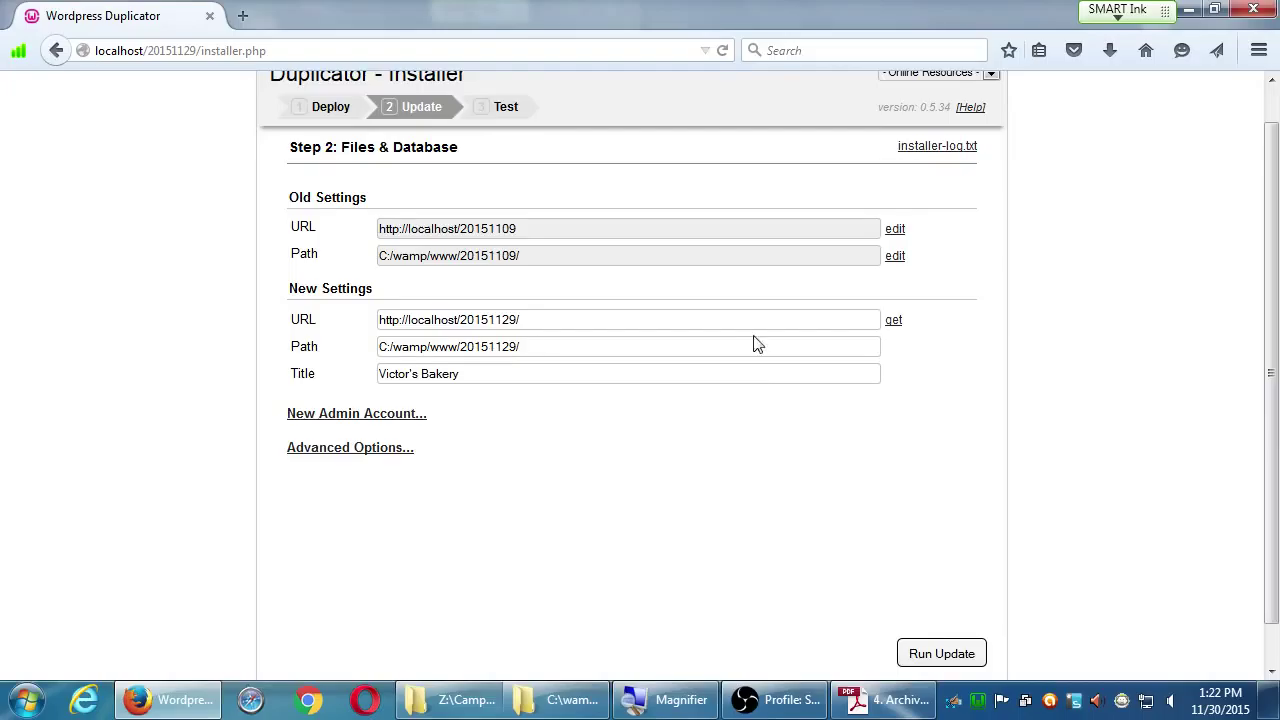
# Step: Run the update to apply the new URL, path and title settings
pyautogui.scroll(-1, 1020, 470)
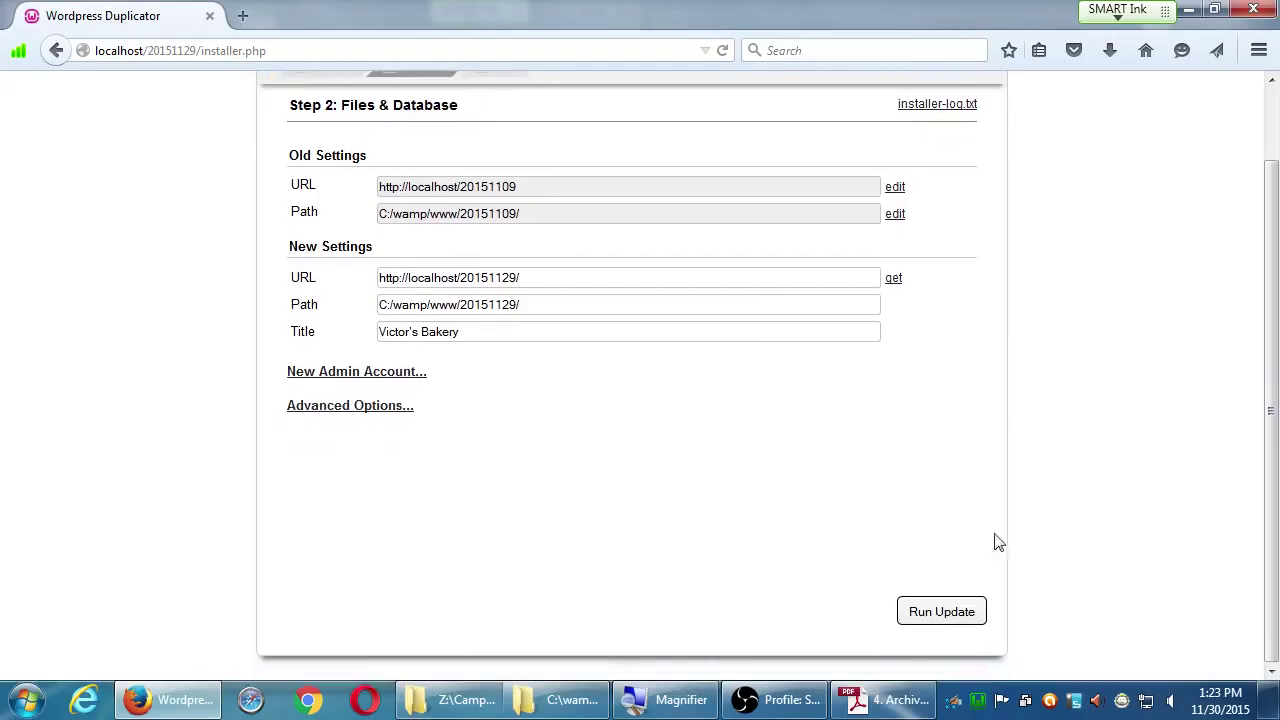
pyautogui.click(963, 620)
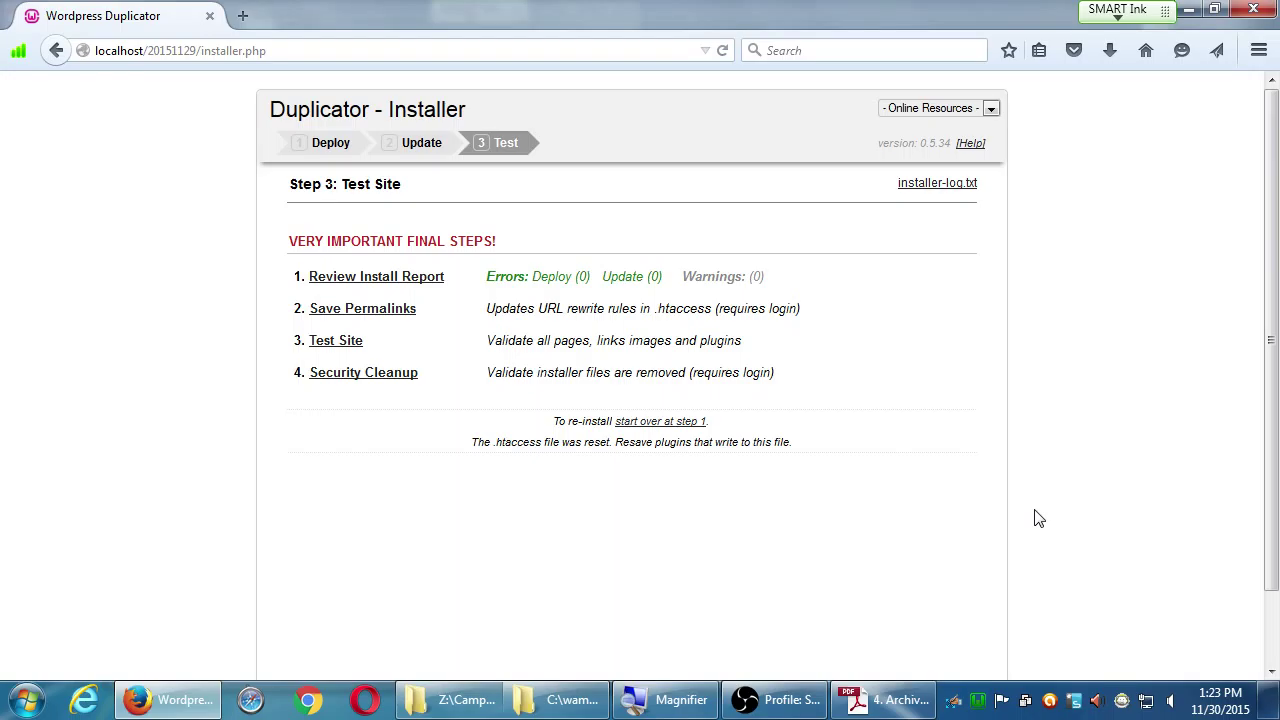
# Step: Read the Resurrect steps in the instructions PDF, then minimize it to show Step 3
pyautogui.click(880, 700)
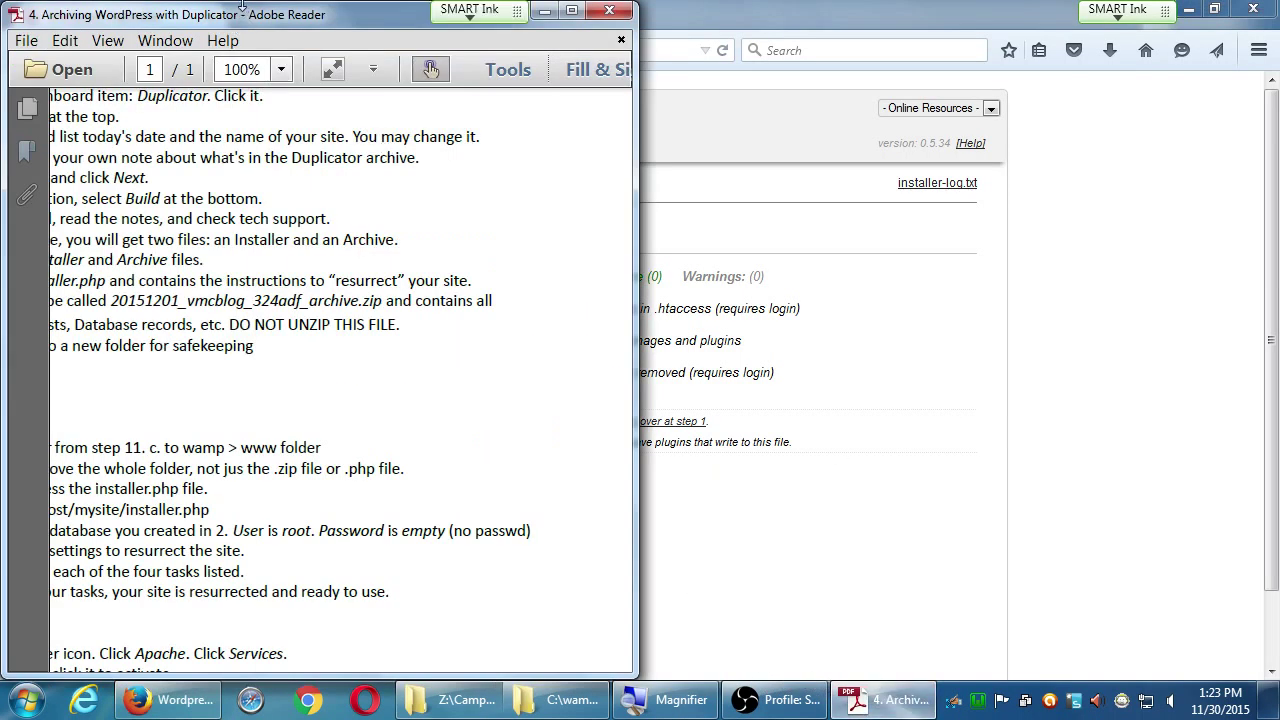
pyautogui.moveTo(242, 8); pyautogui.dragTo(1276, 200)
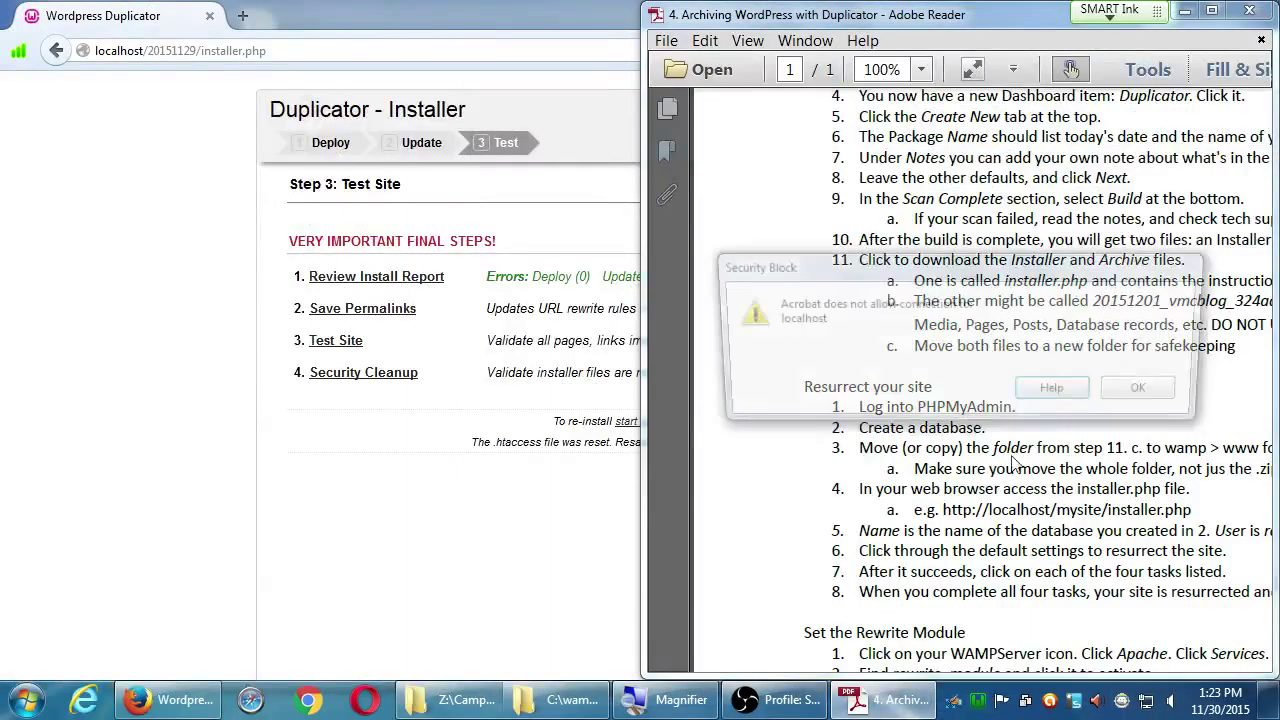
pyautogui.click(1144, 392)
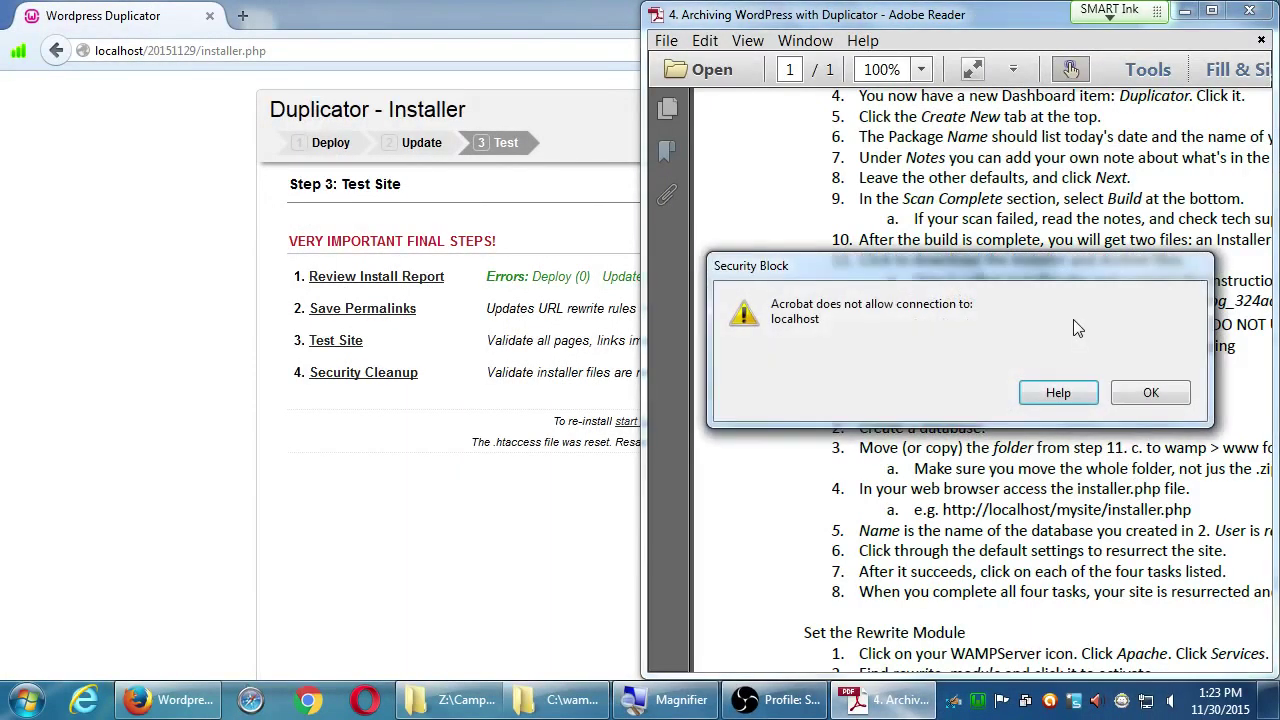
pyautogui.click(1151, 392)
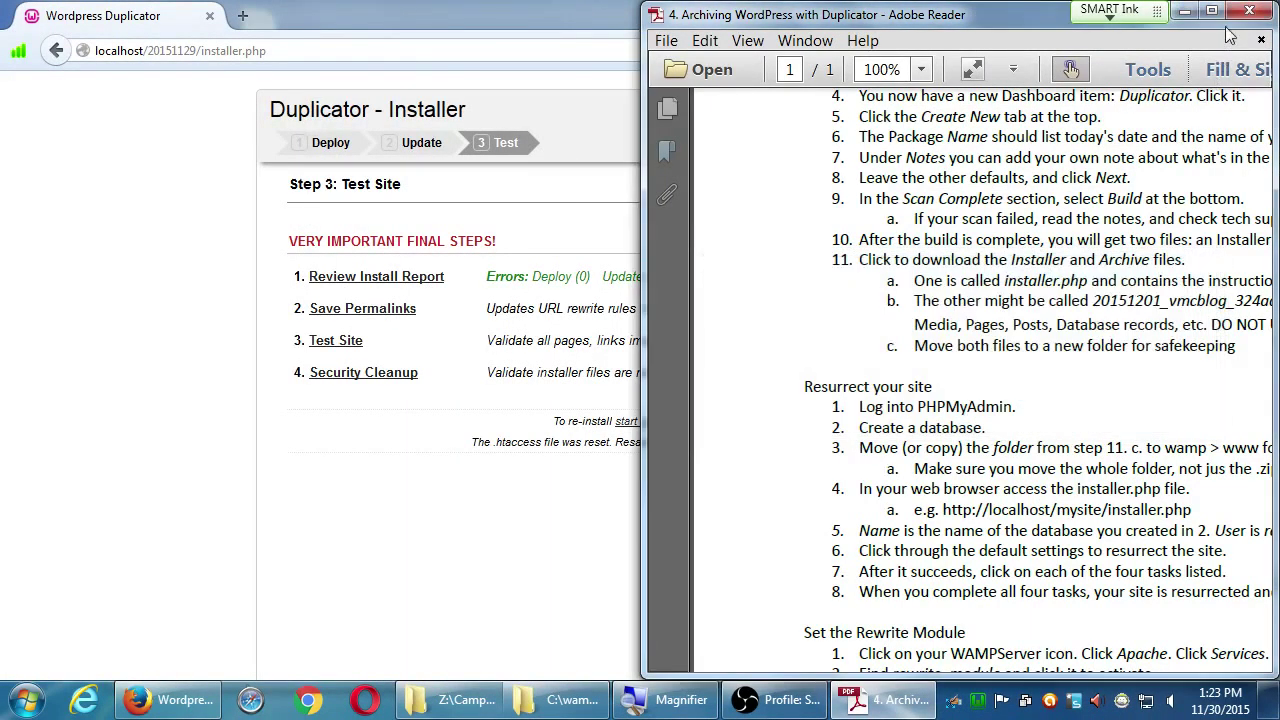
pyautogui.click(1212, 10)
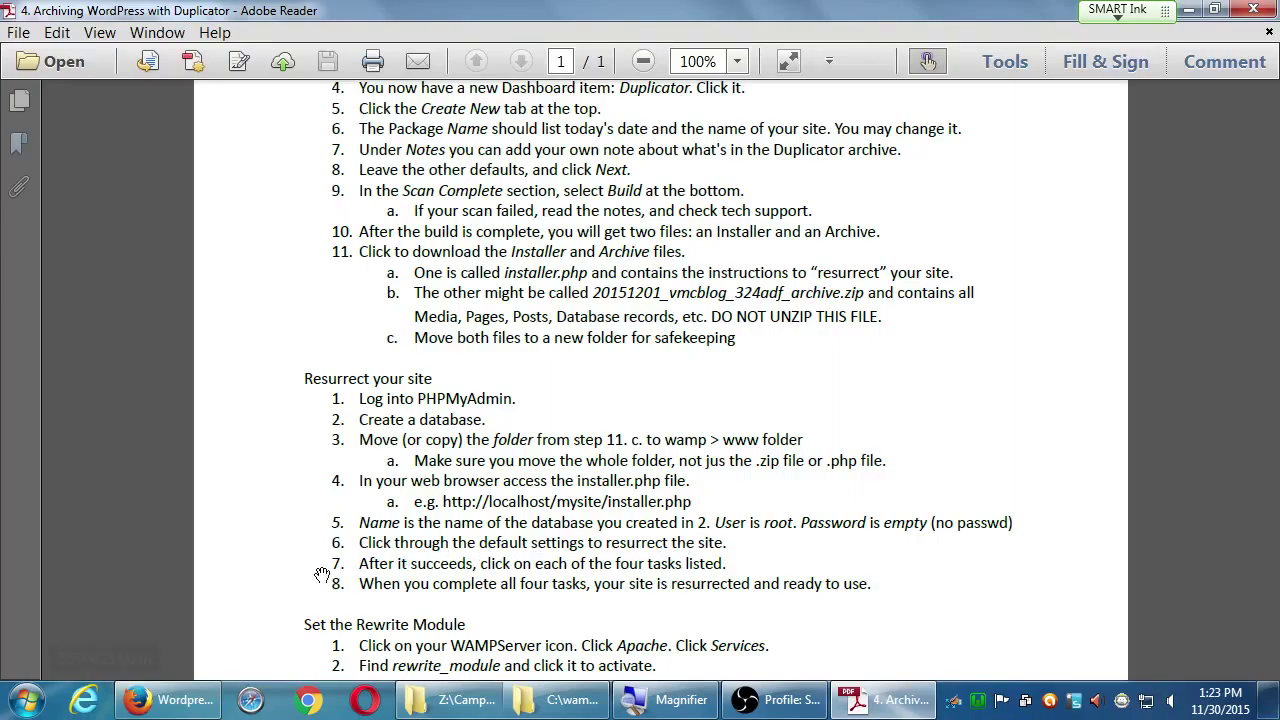
pyautogui.scroll(-1, 568, 601)
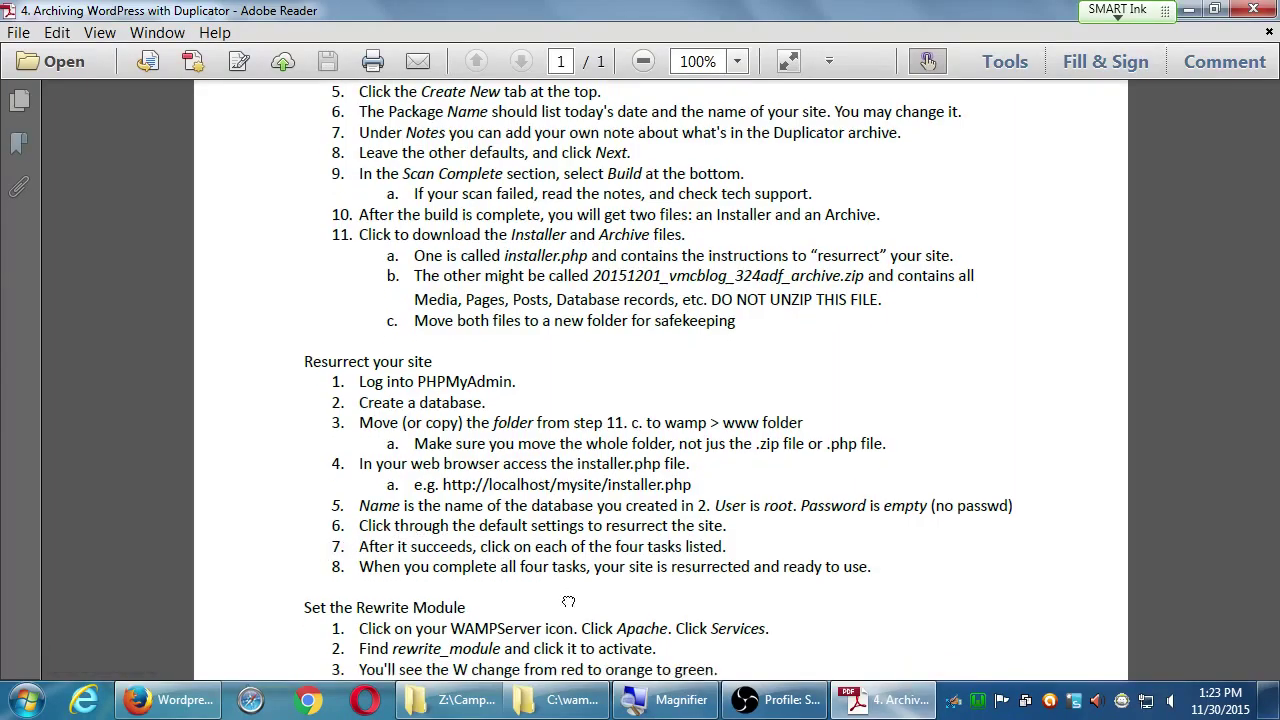
pyautogui.scroll(-5, 568, 601)
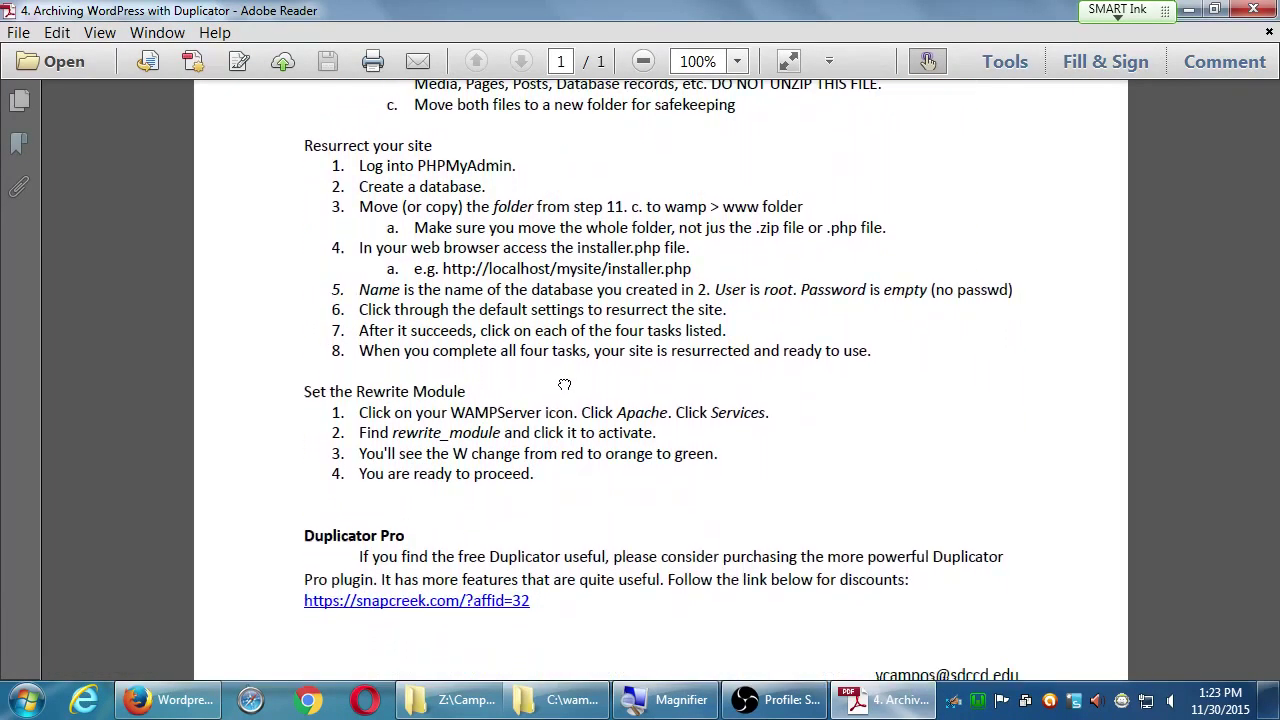
pyautogui.scroll(-1, 564, 385)
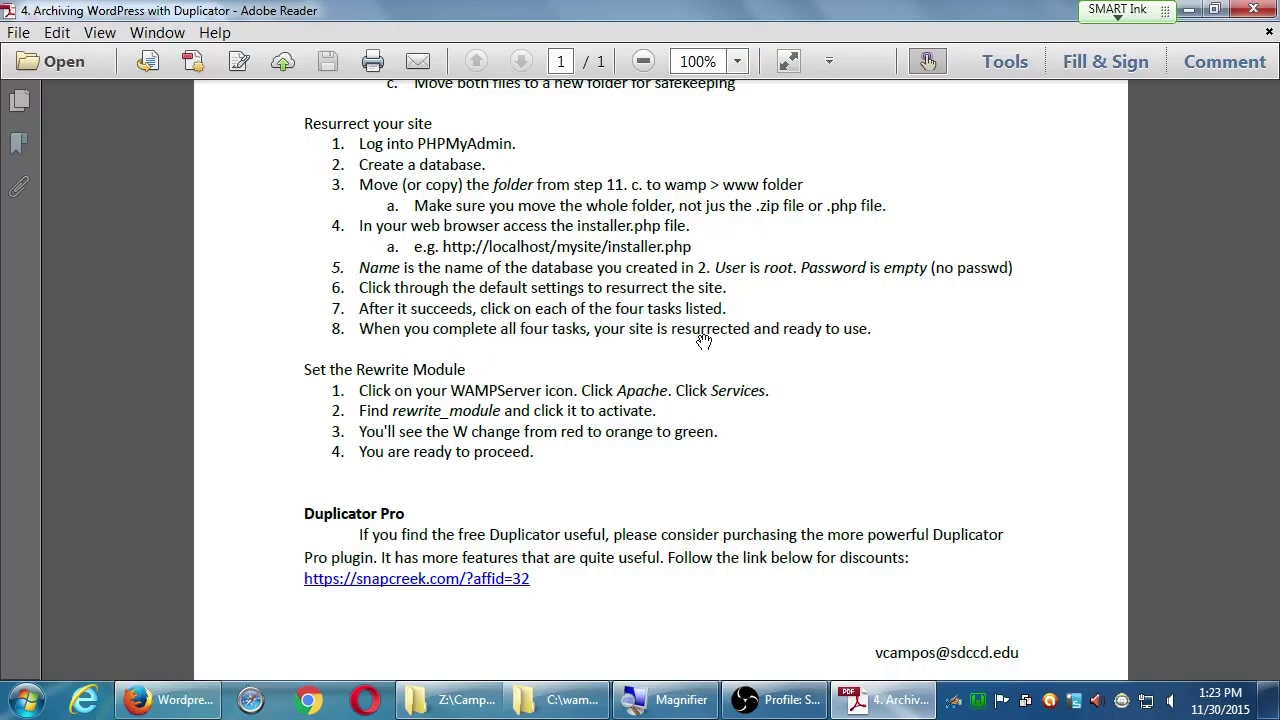
pyautogui.click(1190, 10)
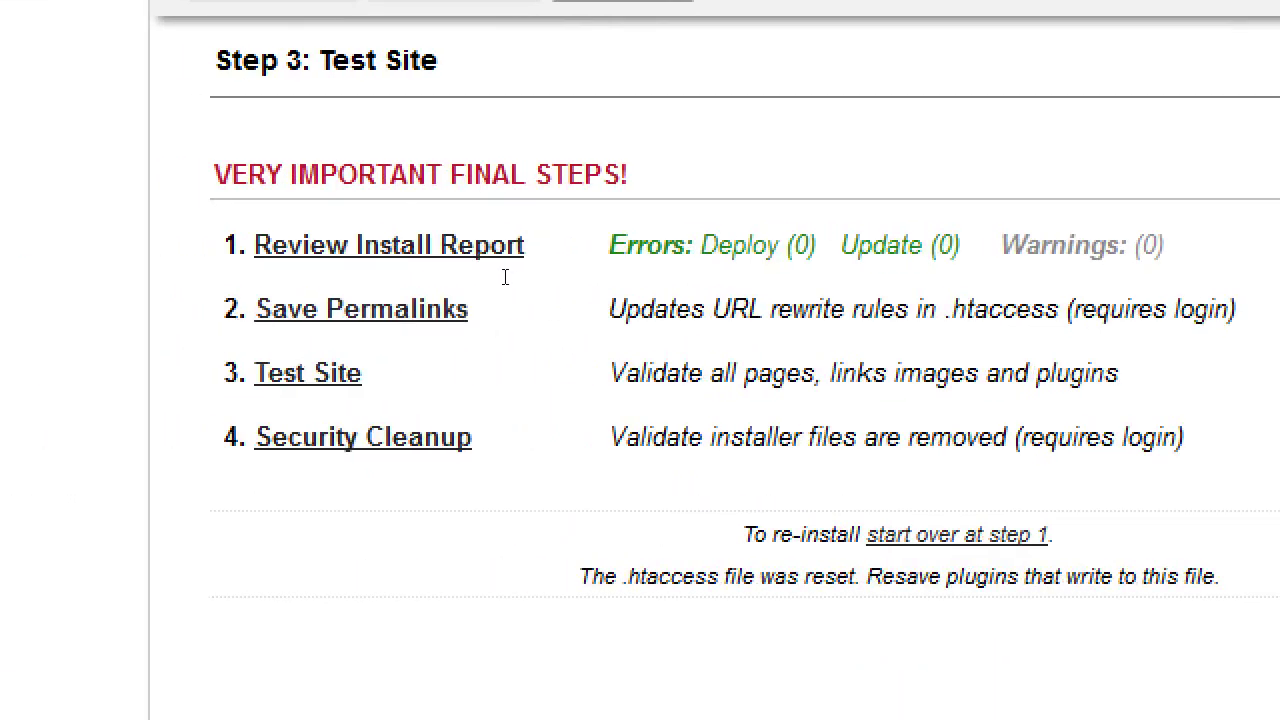
pyautogui.moveTo(503, 277); pyautogui.dragTo(766, 257)
pyautogui.click(776, 280)
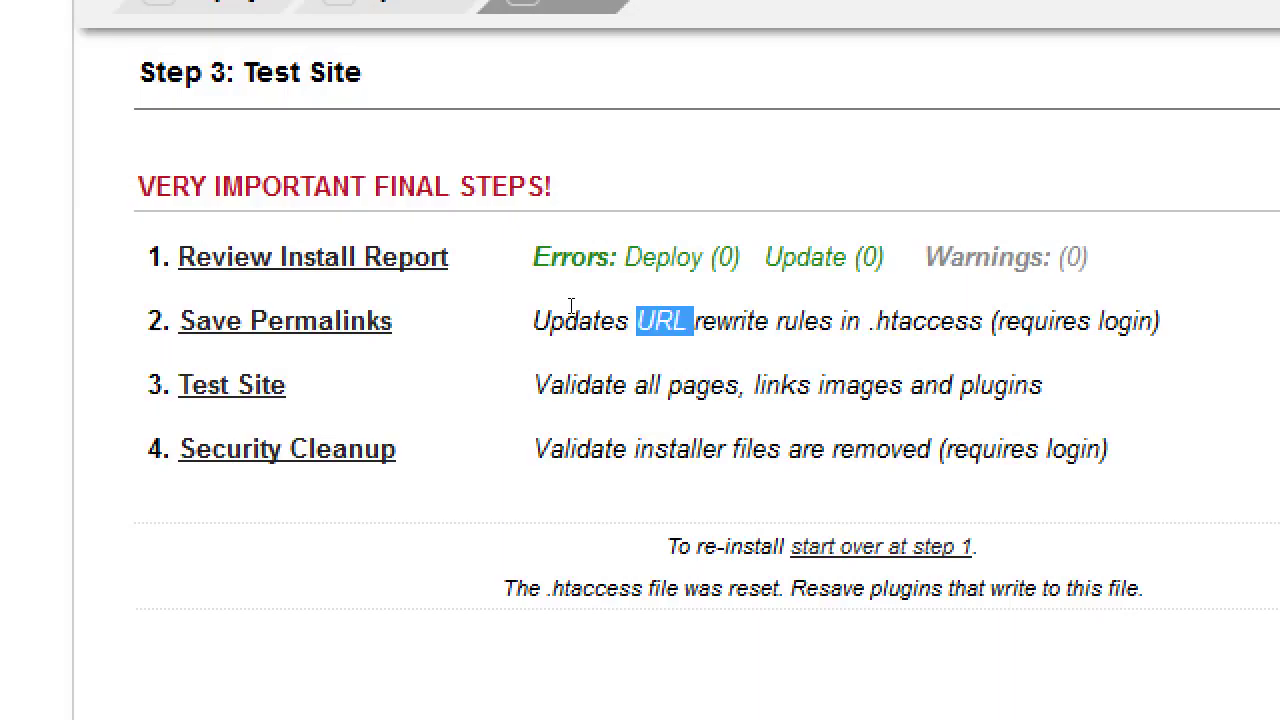
# Step: Run the Save Permalinks step and log in with the admin username and password
pyautogui.click(388, 321)
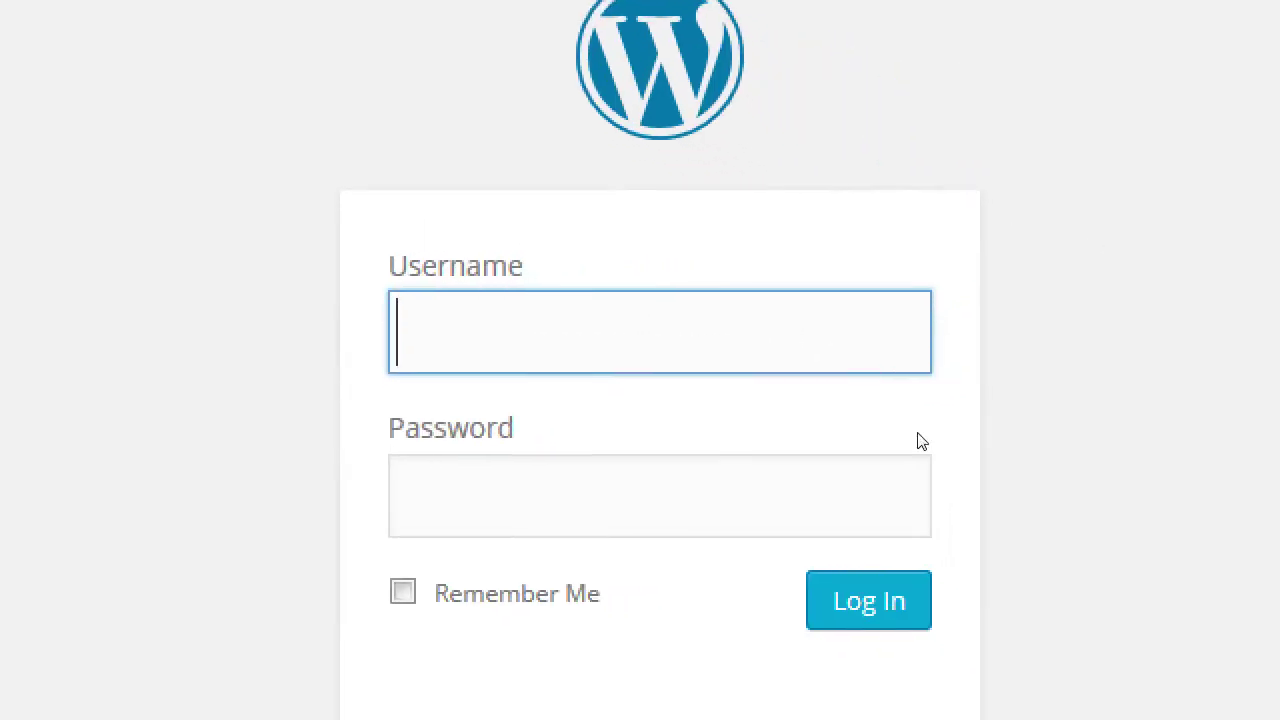
pyautogui.write('admin')
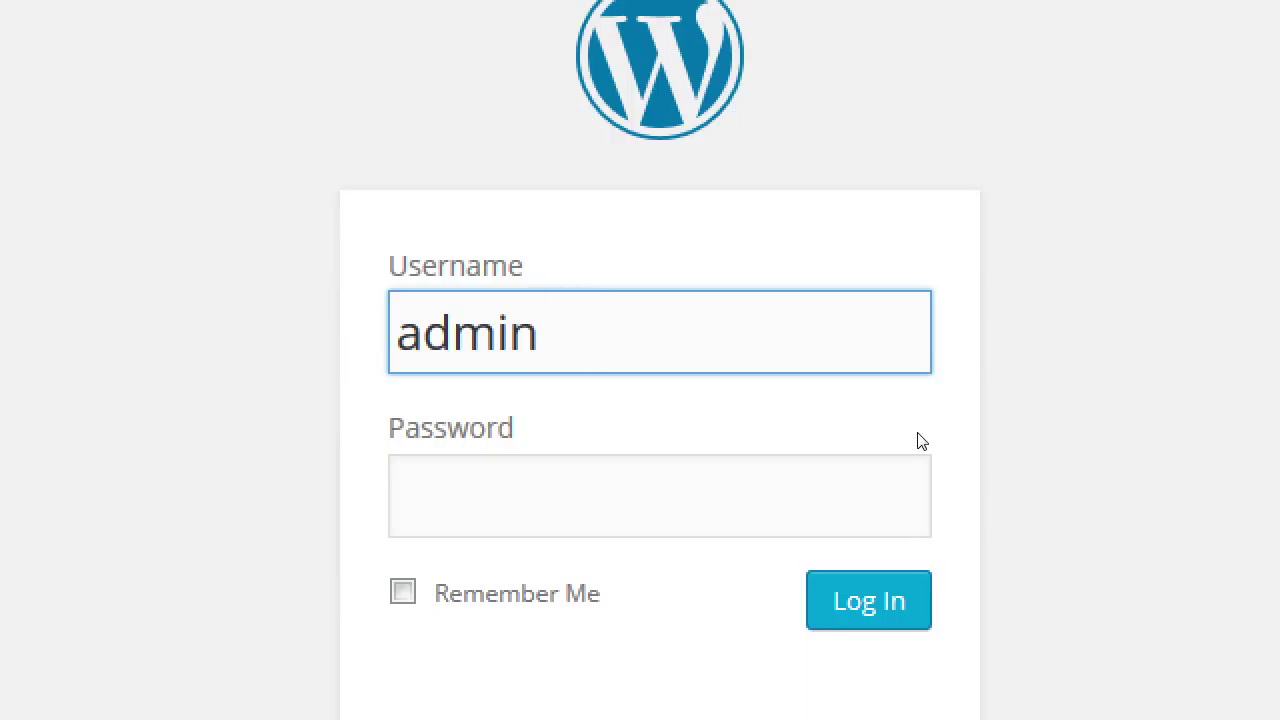
pyautogui.write('Password')
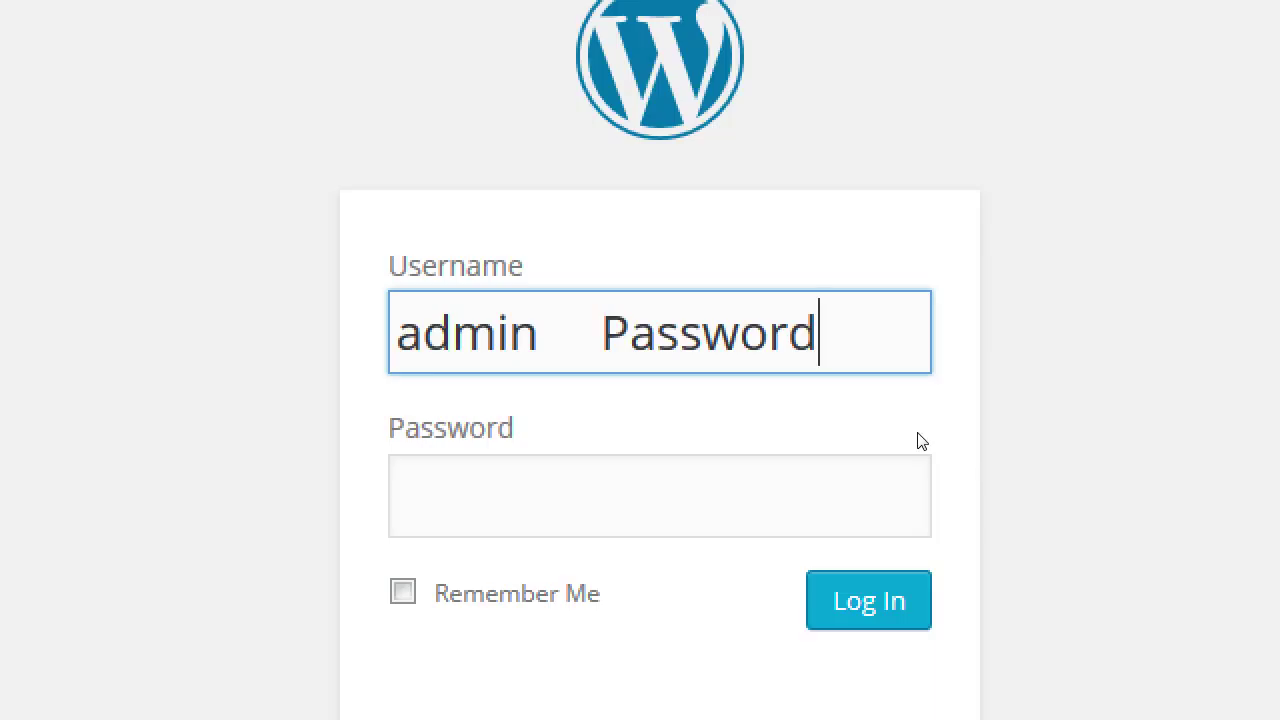
pyautogui.press('BackSpace')
pyautogui.press('BackSpace')
pyautogui.press('BackSpace')
pyautogui.press('BackSpace')
pyautogui.press('BackSpace')
pyautogui.press('BackSpace')
pyautogui.press('BackSpace')
pyautogui.press('BackSpace')
pyautogui.press('BackSpace')
pyautogui.press('BackSpace')
pyautogui.press('BackSpace')
pyautogui.press('BackSpace')
pyautogui.press('BackSpace')
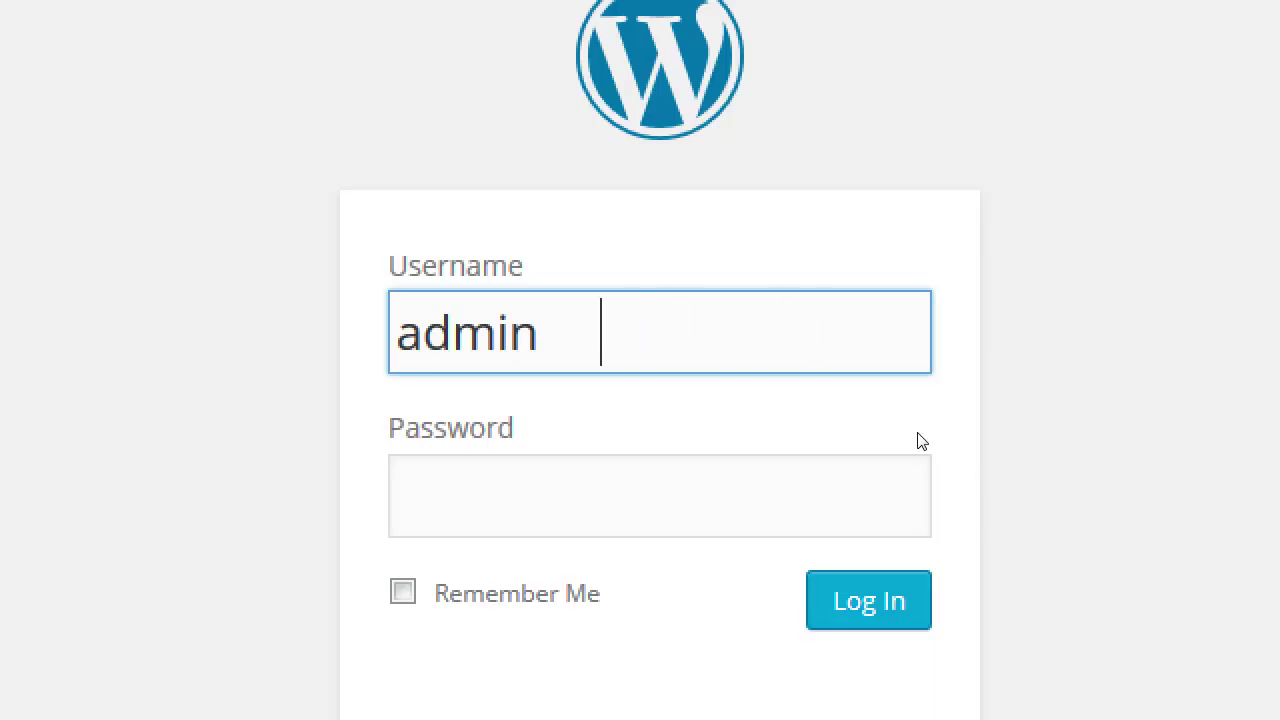
pyautogui.press('Tab')
pyautogui.write('pa')
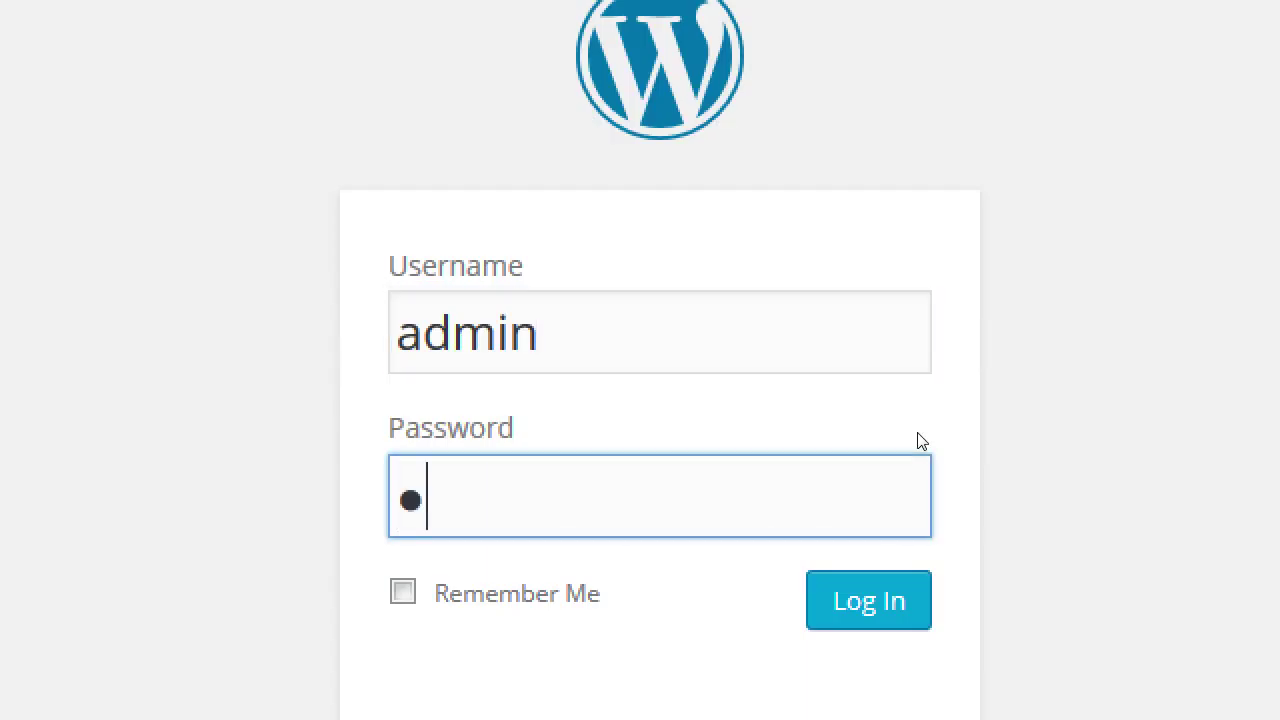
pyautogui.press('BackSpace')
pyautogui.press('BackSpace')
pyautogui.write('password')
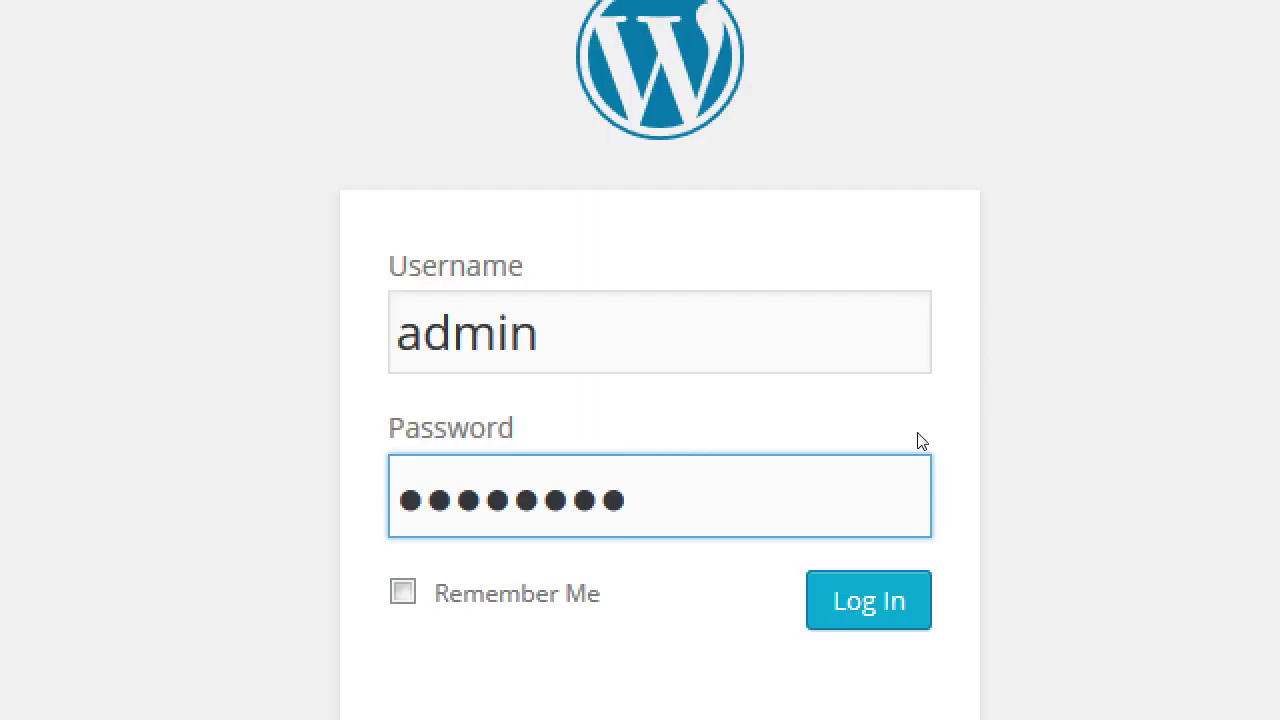
pyautogui.press('Return')
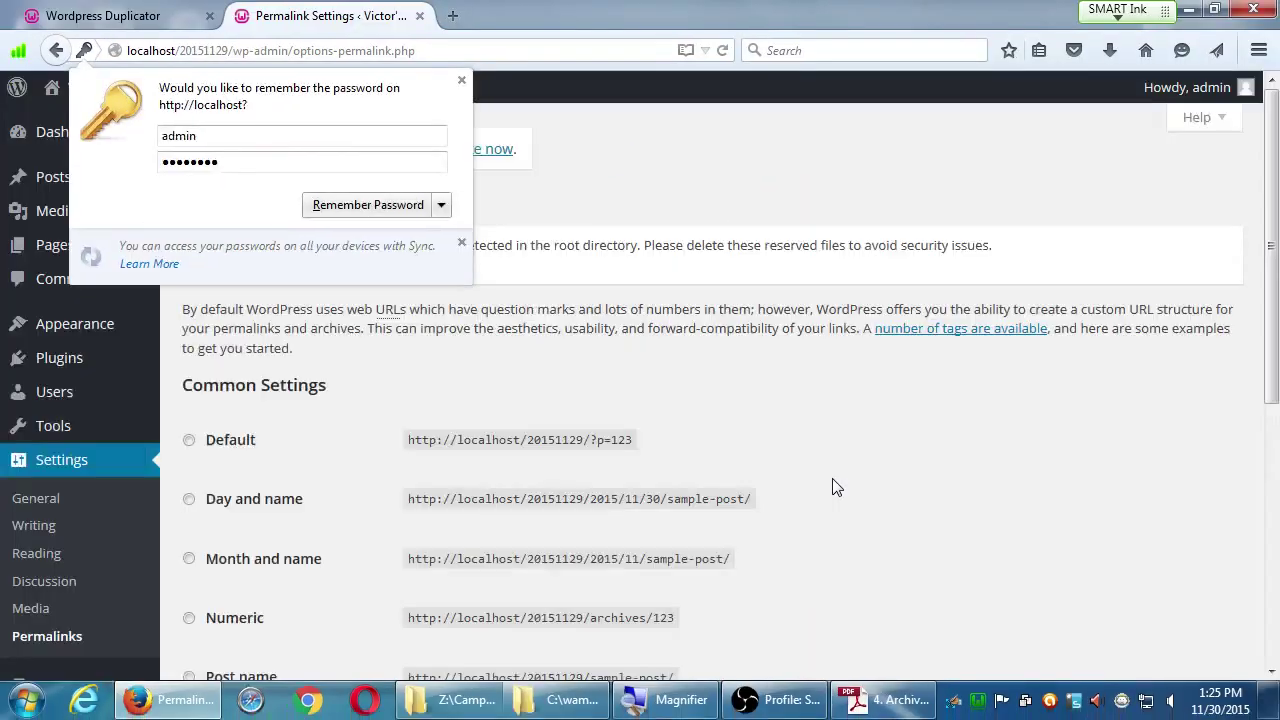
# Step: Decline Firefox's password-save offer, review the permalink options, and glance at the instructions PDF
pyautogui.click(462, 81)
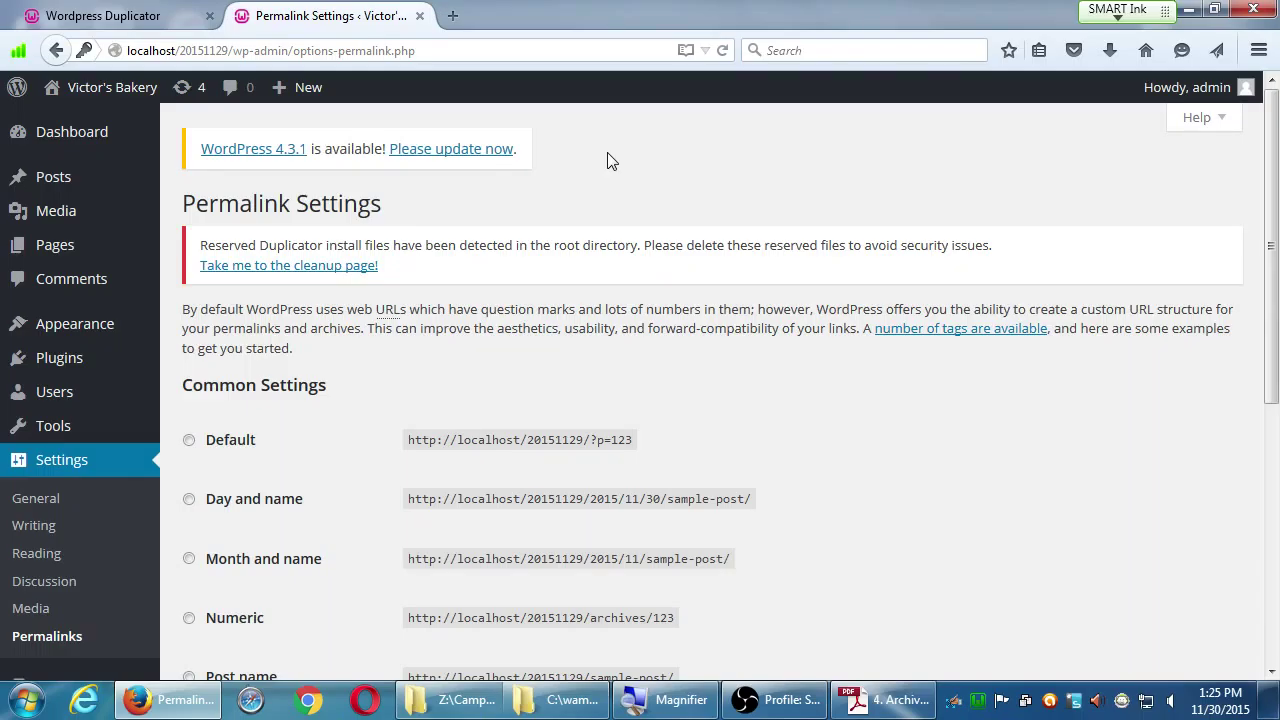
pyautogui.scroll(-5, 560, 161)
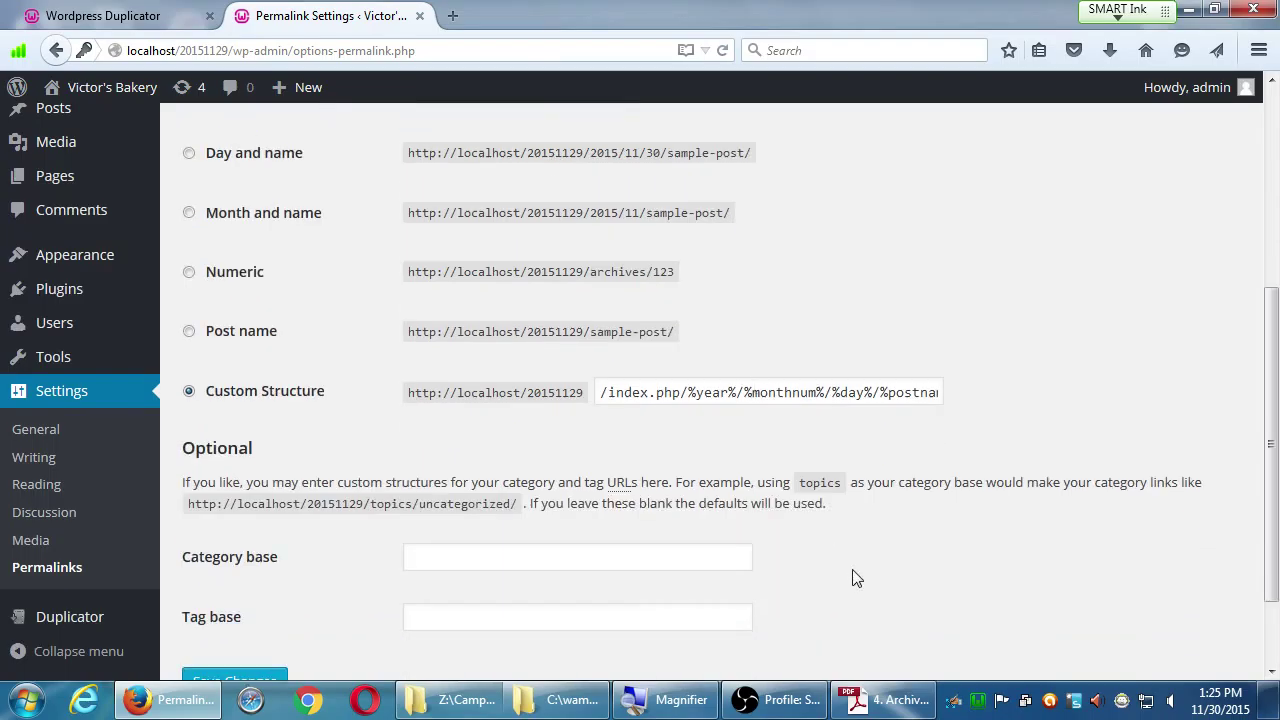
pyautogui.scroll(1, 860, 578)
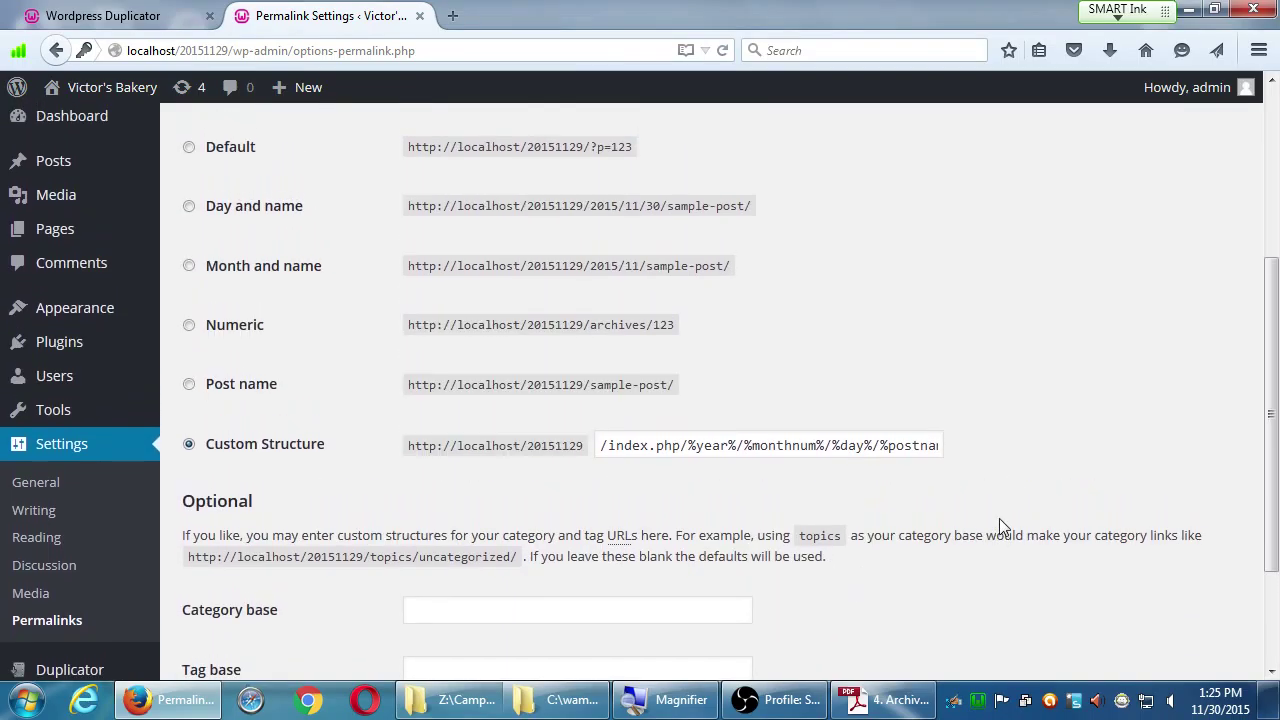
pyautogui.scroll(1, 1034, 477)
pyautogui.scroll(-1, 1034, 477)
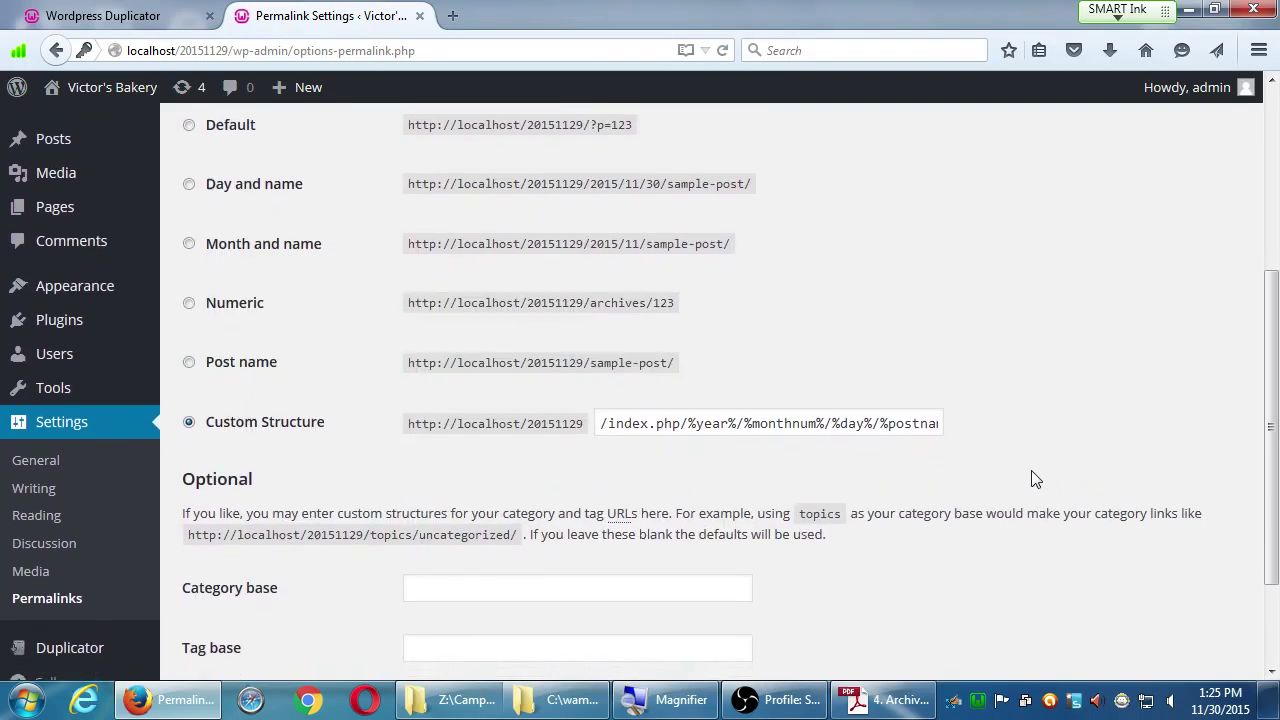
pyautogui.scroll(1, 930, 538)
pyautogui.click(884, 700)
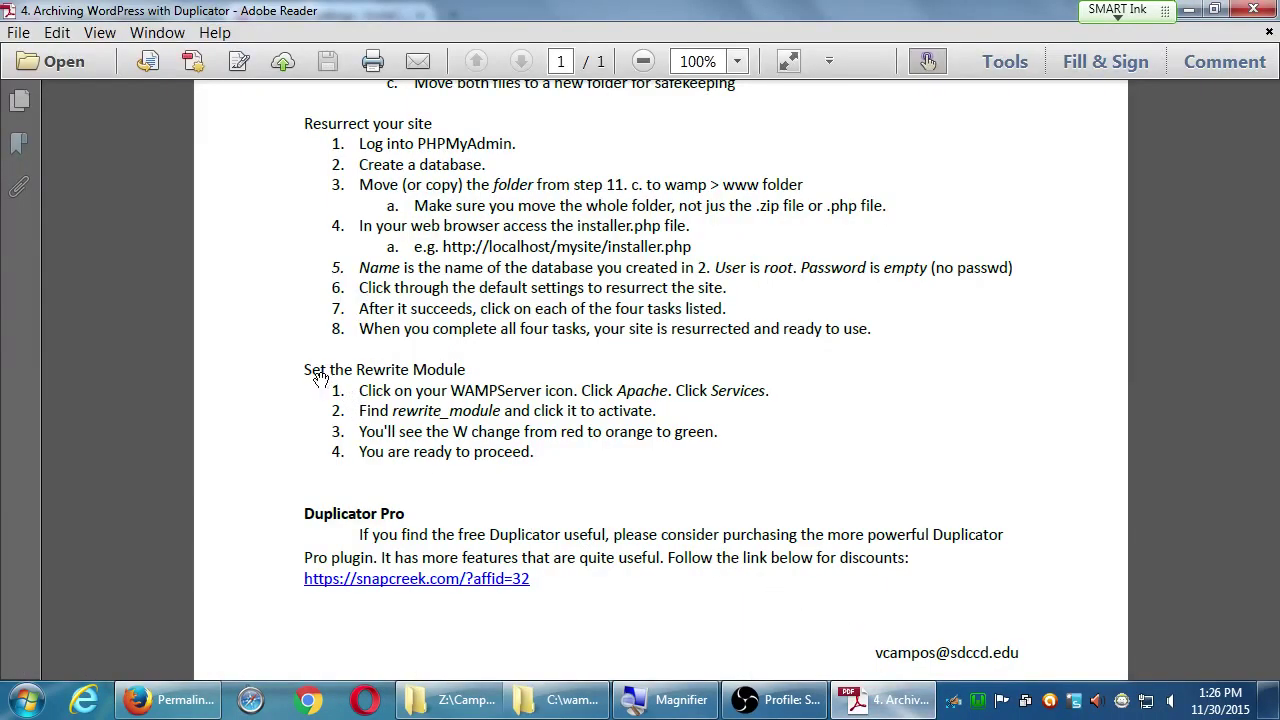
pyautogui.click(1189, 9)
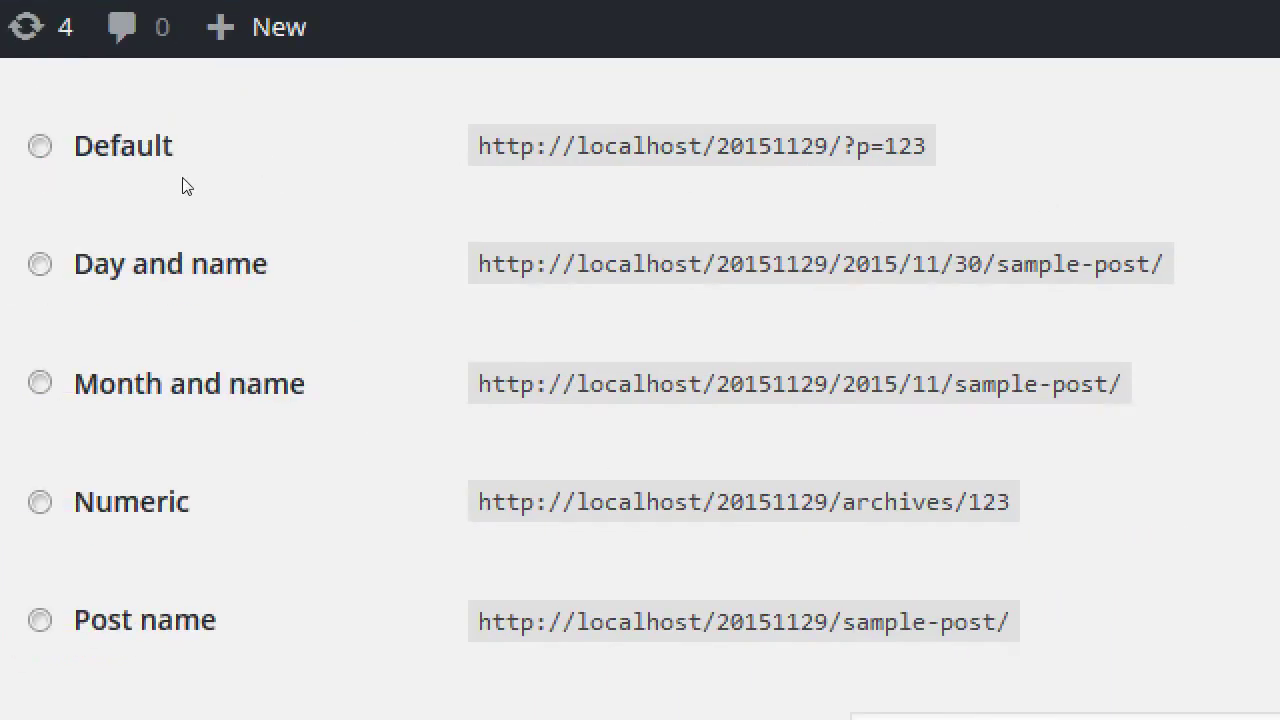
# Step: Return to the Permalink Settings page showing Numeric example links like /archives/123
pyautogui.moveTo(198, 183)
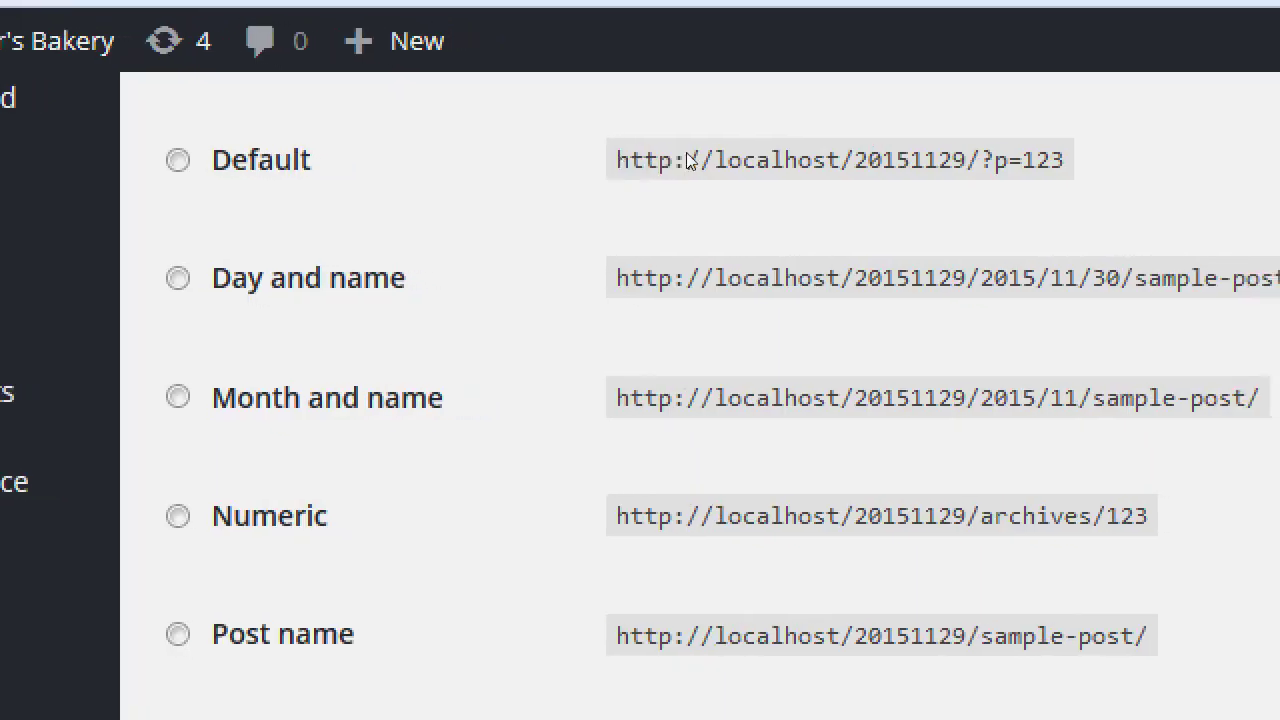
# Step: Select the Post name permalink option, giving links like /20151129/sample-post/
pyautogui.click(183, 162)
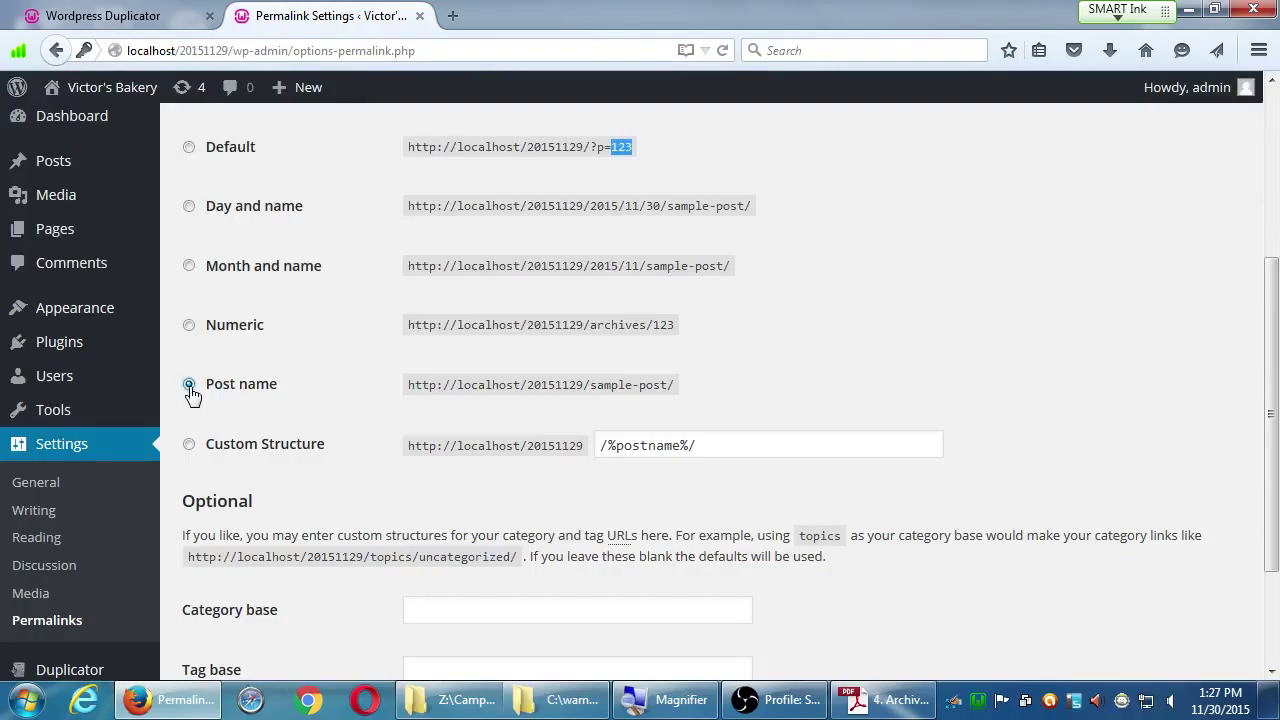
# Step: Save the Post name permalink structure, then bring up the PDF's rewrite module steps
pyautogui.scroll(-3, 337, 349)
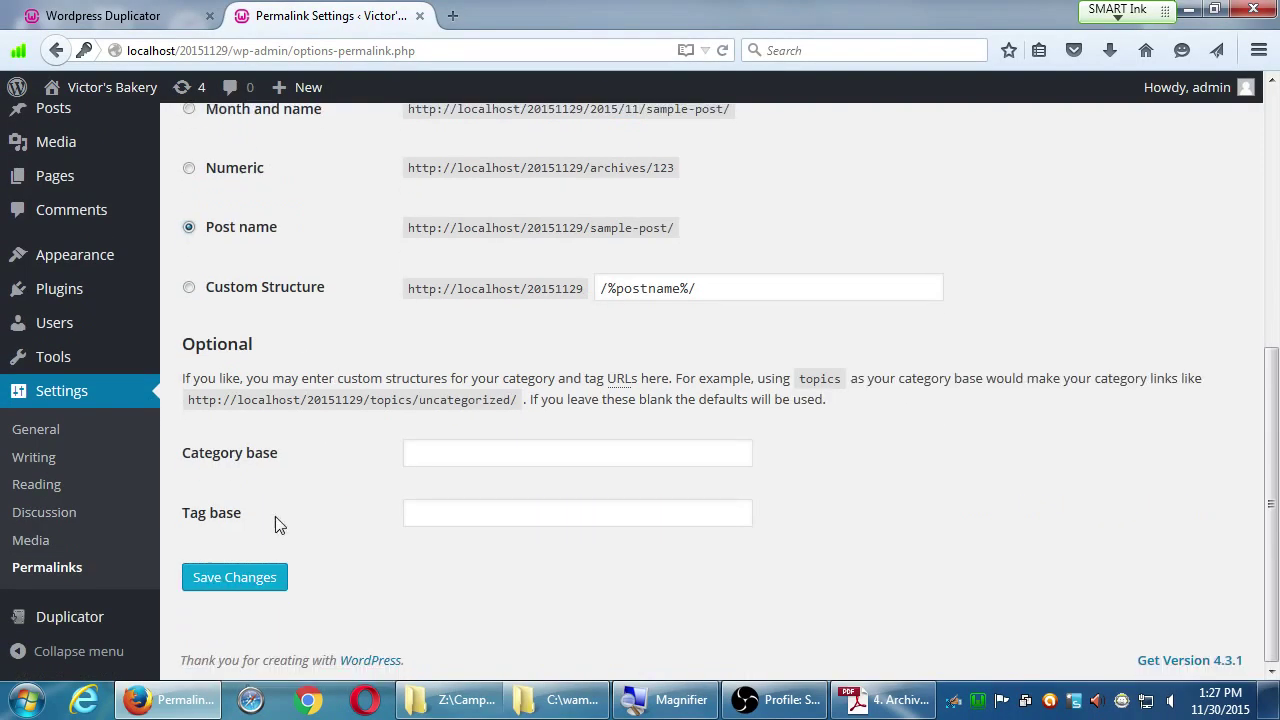
pyautogui.click(250, 575)
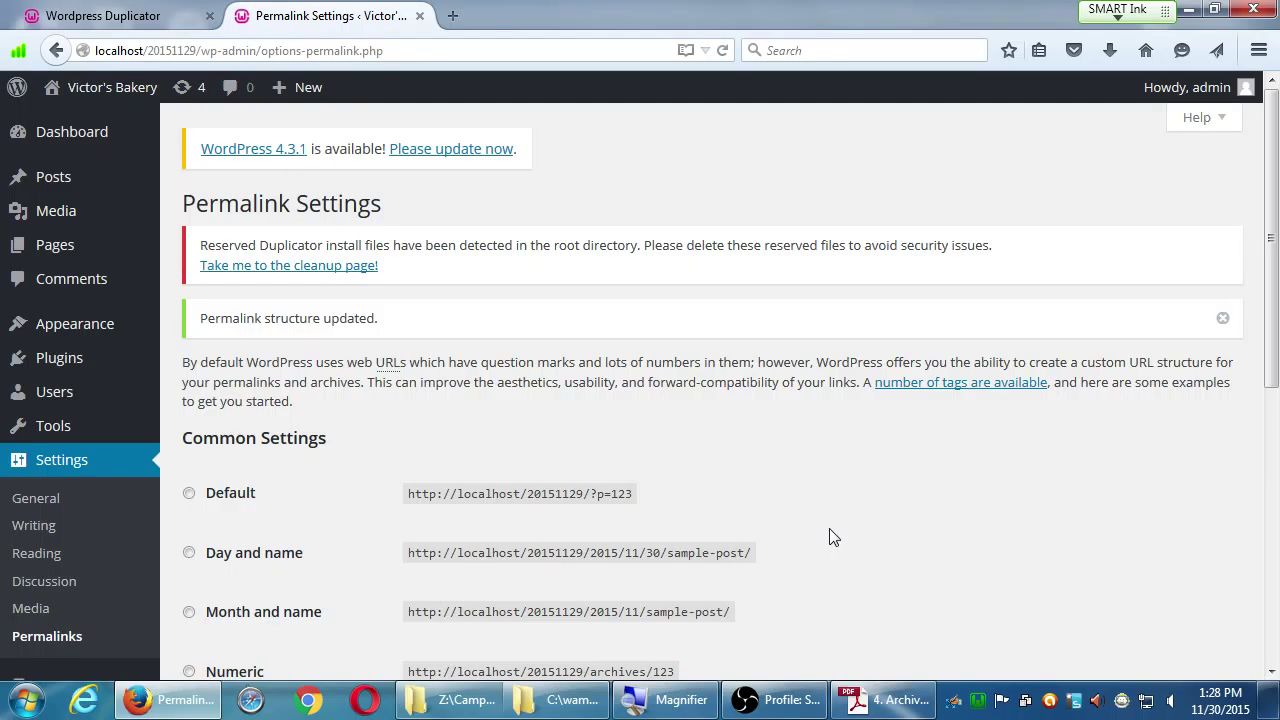
pyautogui.click(885, 700)
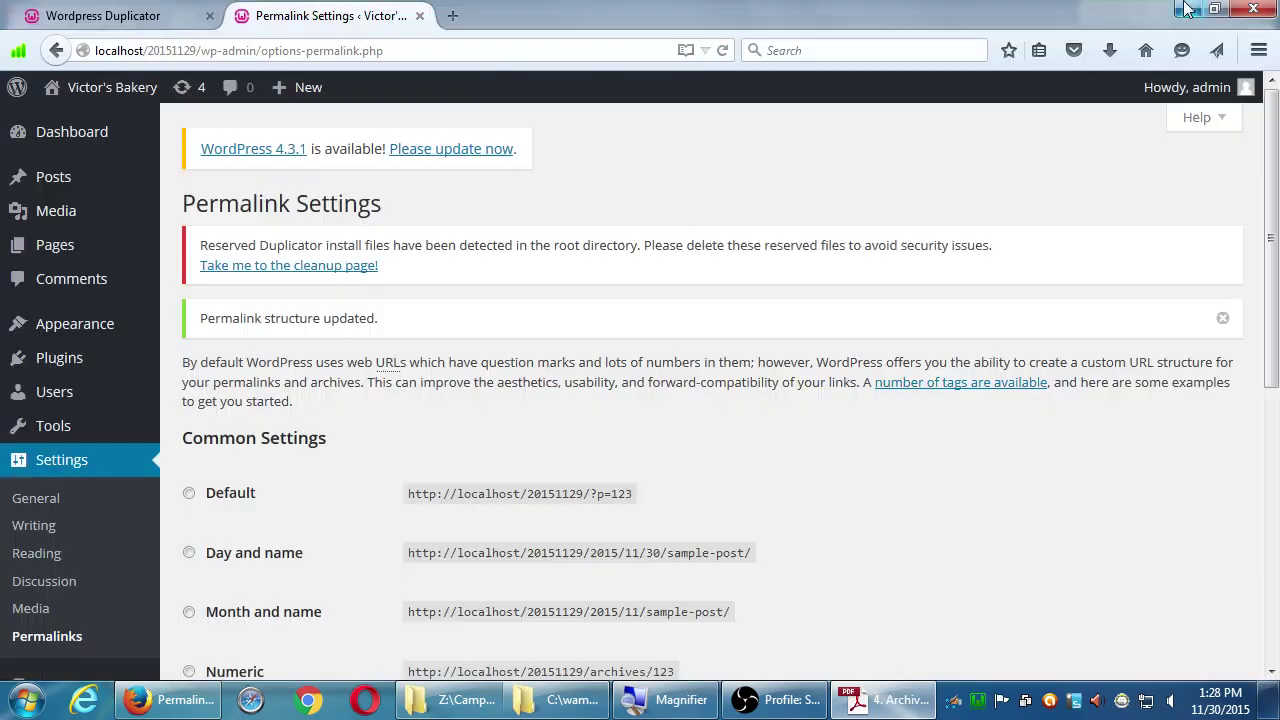
pyautogui.click(1189, 9)
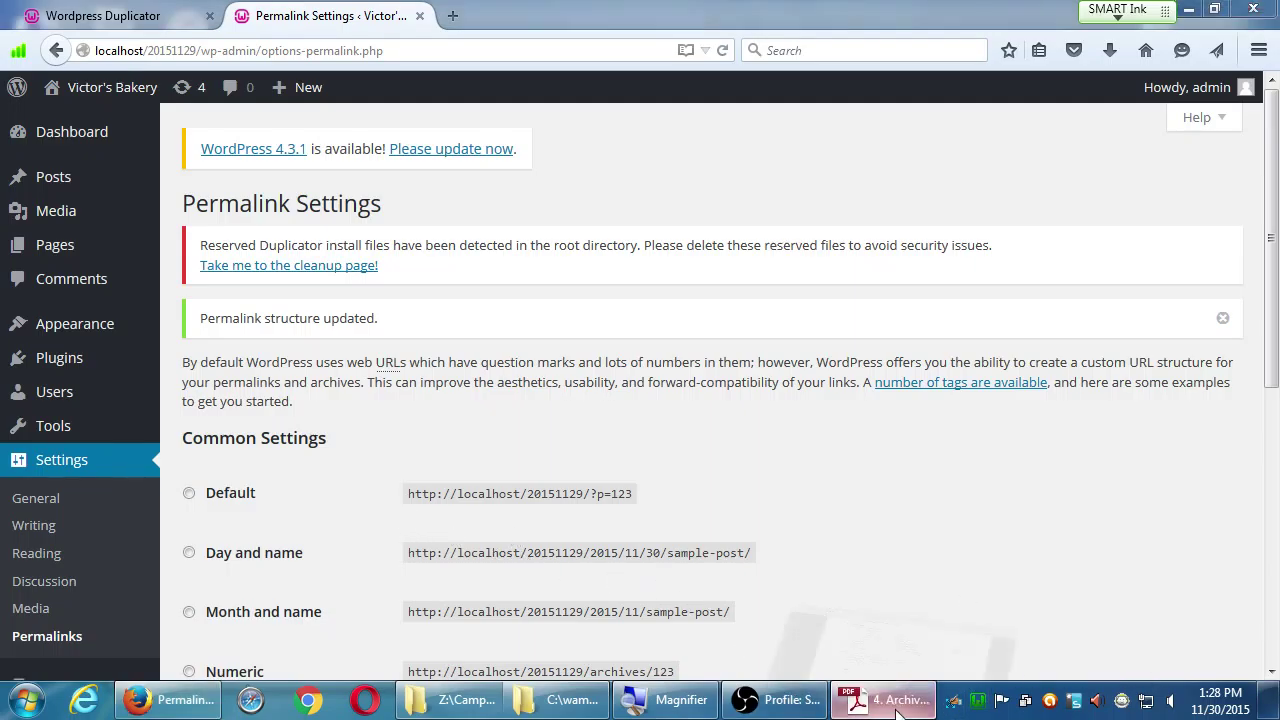
pyautogui.hotkey('alt', 'Tab')
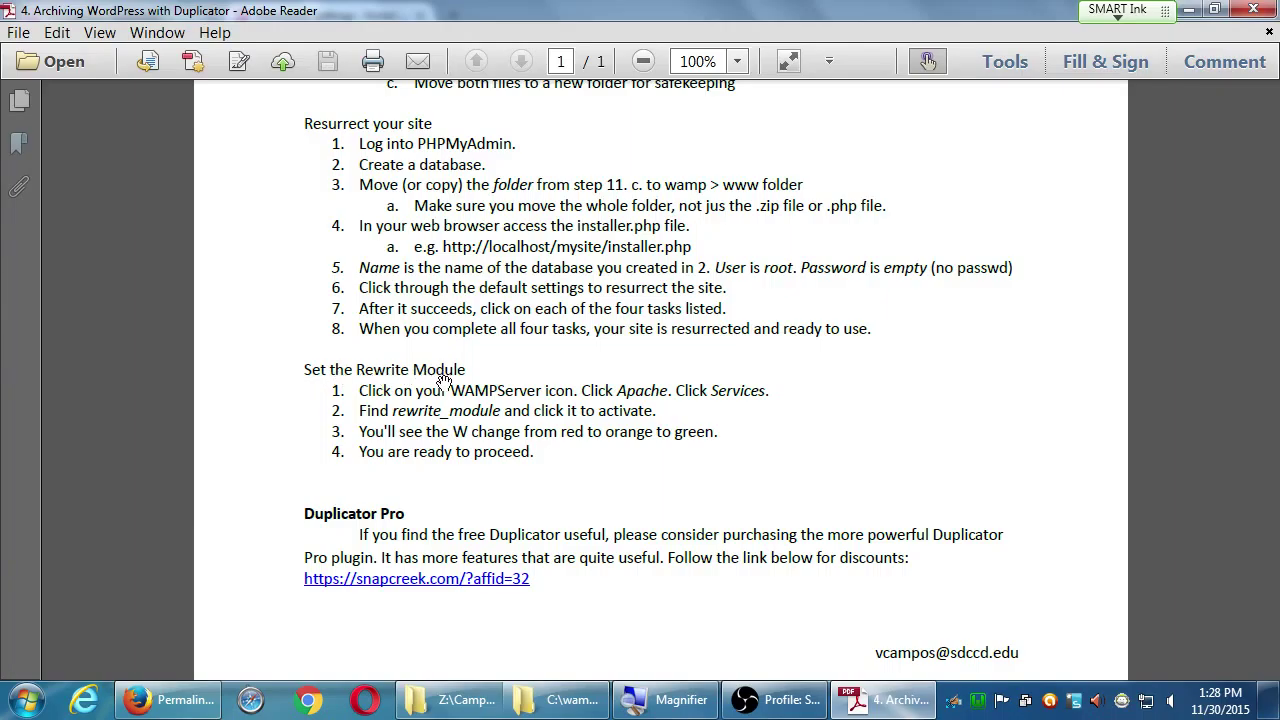
pyautogui.click(1190, 9)
pyautogui.middleClick(140, 92)
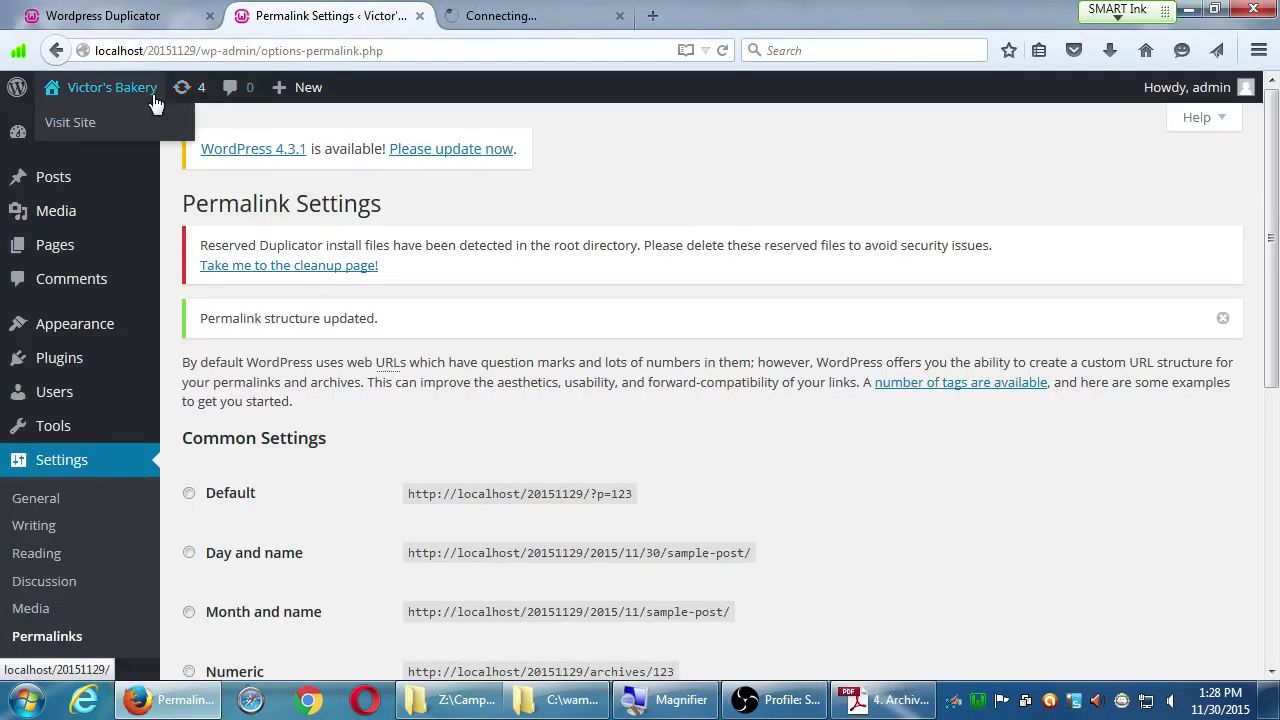
pyautogui.click(493, 18)
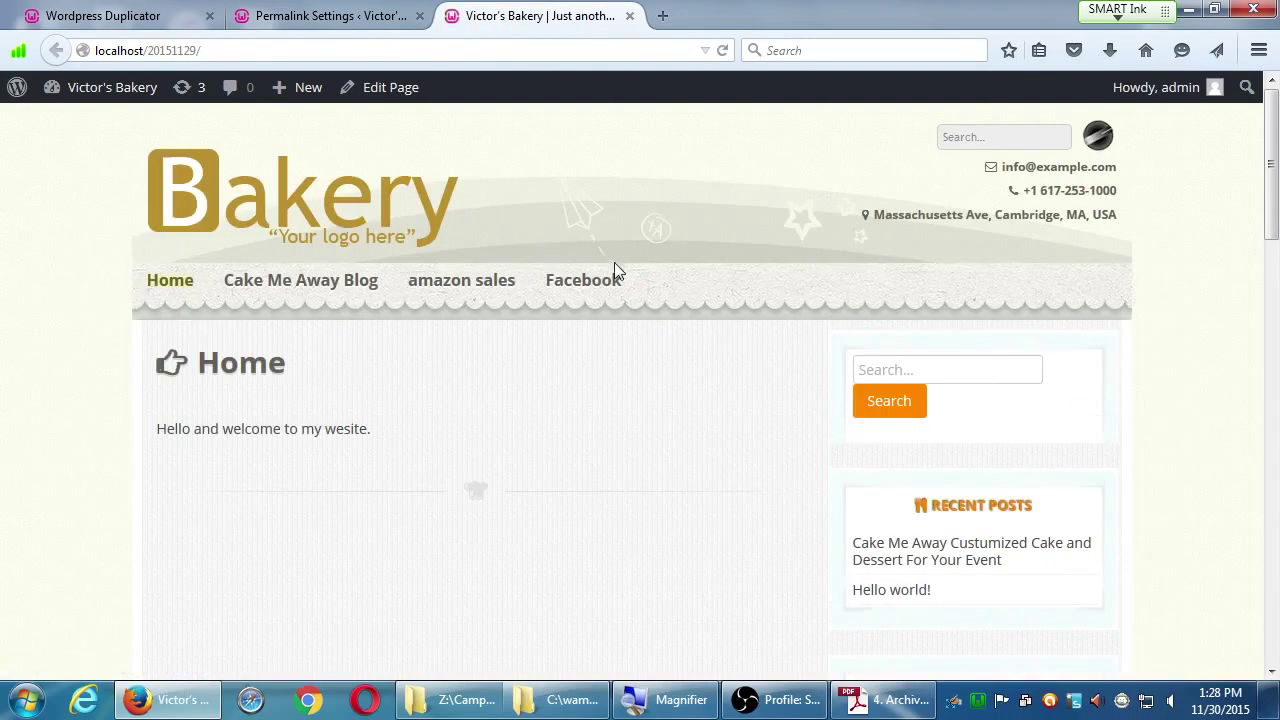
pyautogui.click(308, 284)
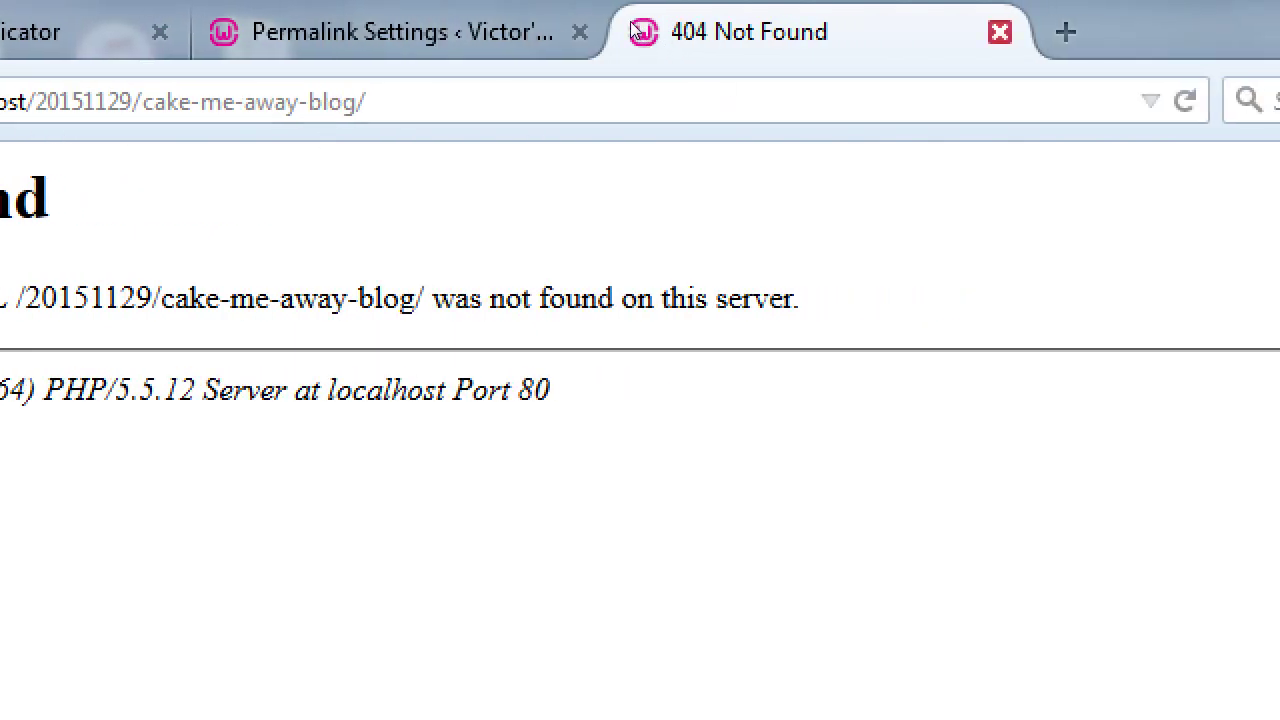
pyautogui.click(999, 32)
pyautogui.scroll(-5, 266, 534)
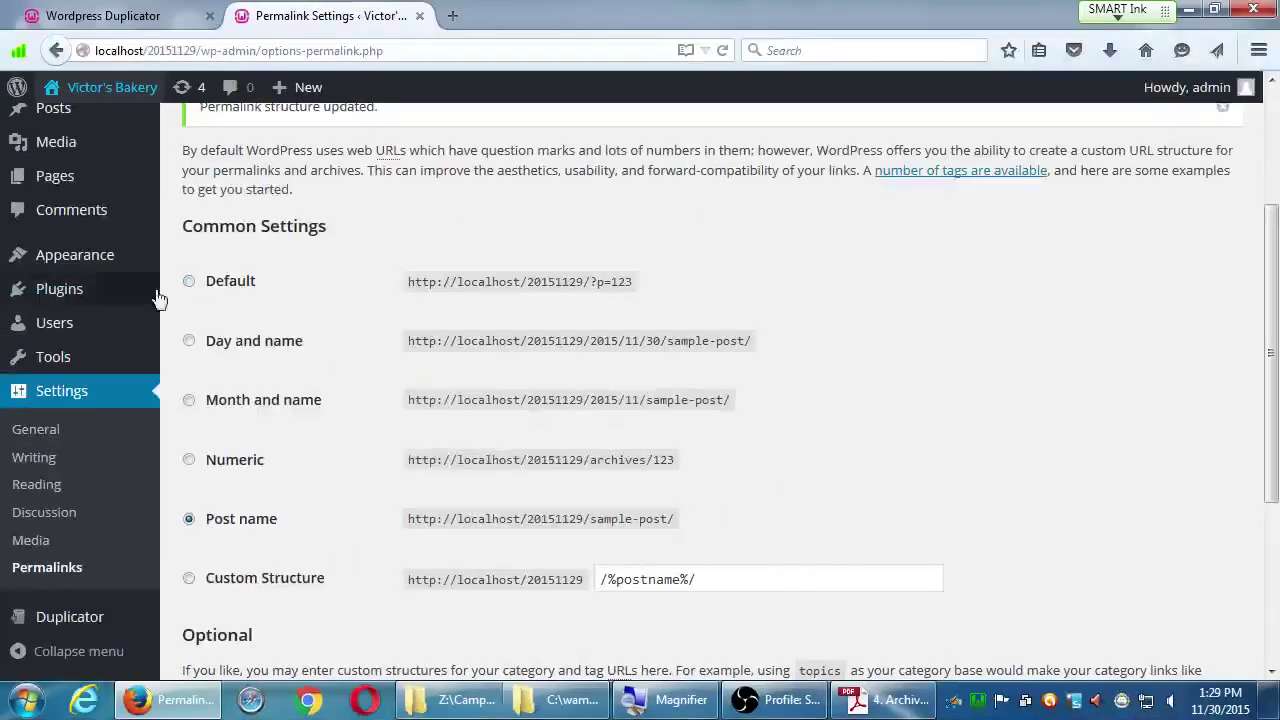
# Step: Check the PDF, then close the Permalink Settings tab, keeping the Duplicator installer page
pyautogui.click(933, 704)
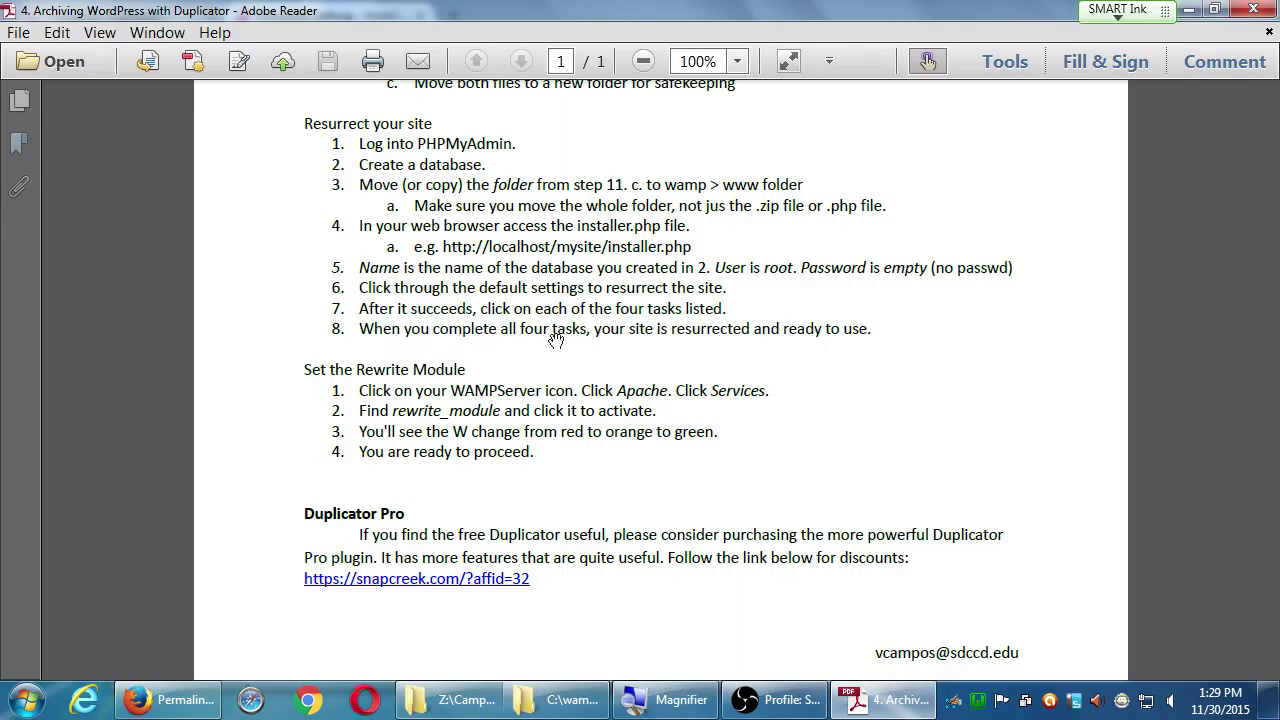
pyautogui.click(1183, 9)
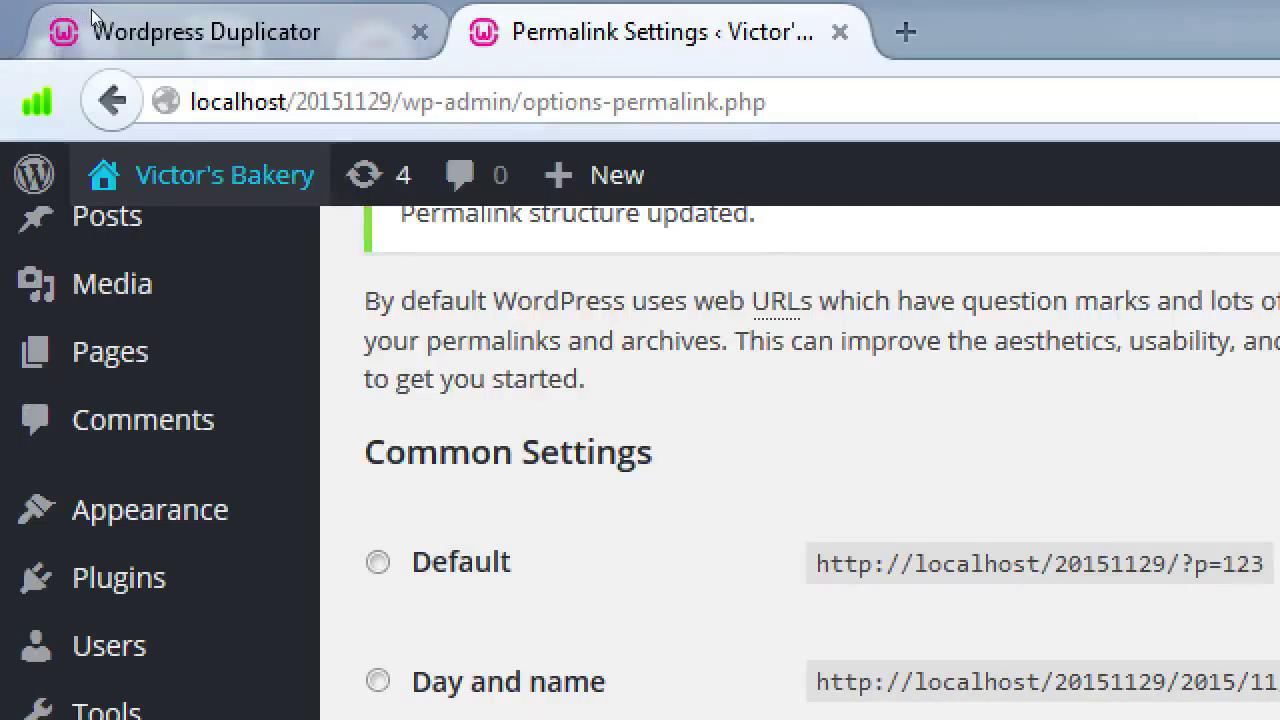
pyautogui.click(143, 14)
pyautogui.hotkey('ctrl', 'Tab')
pyautogui.click(285, 14)
pyautogui.hotkey('ctrl', 'Tab')
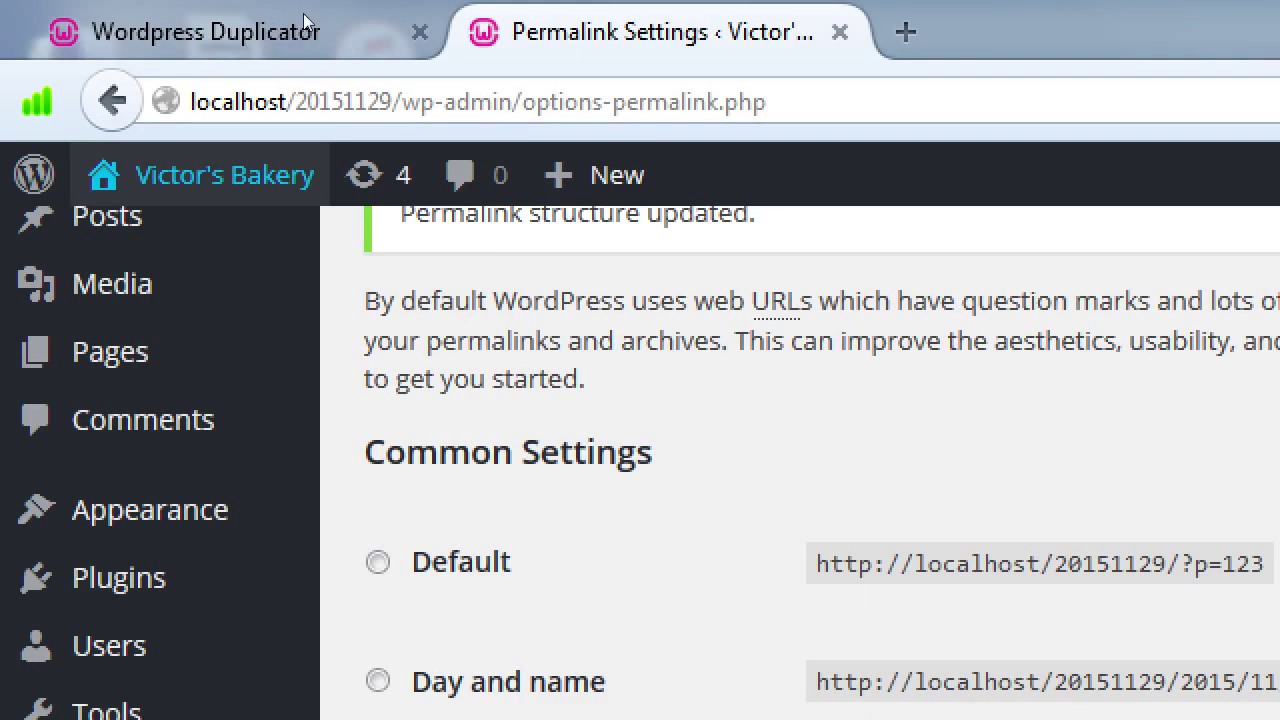
pyautogui.click(303, 13)
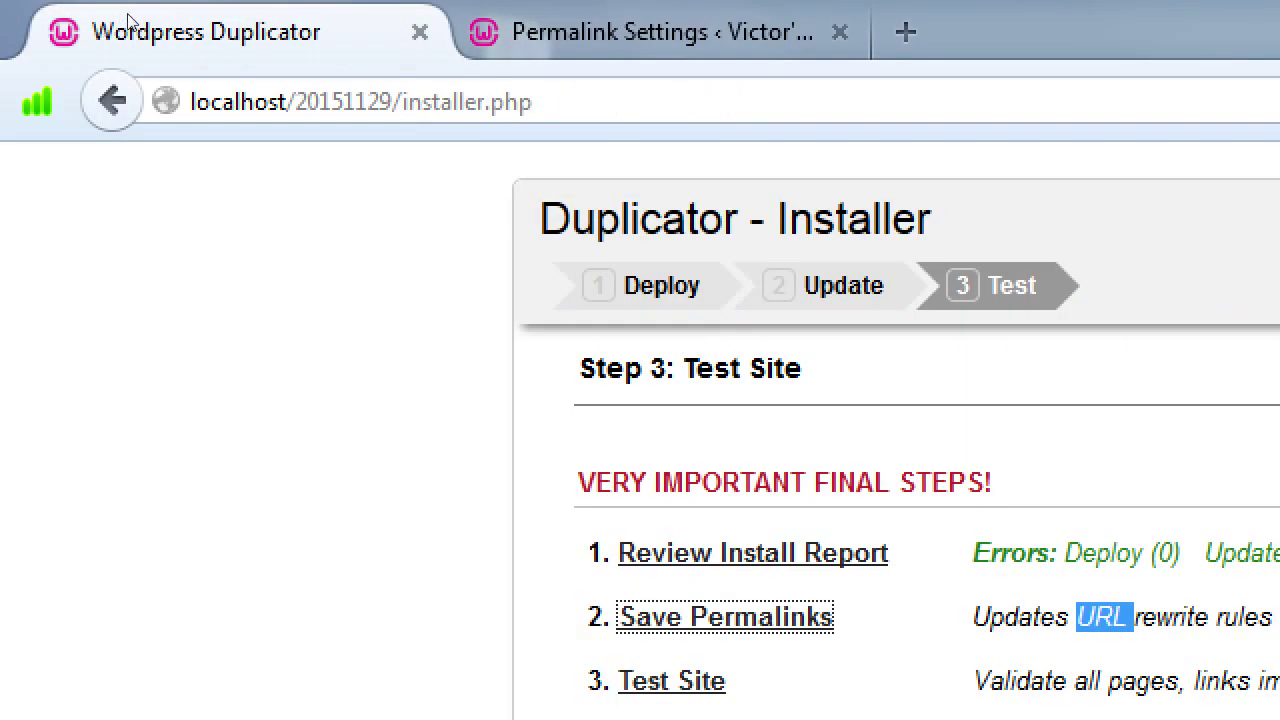
pyautogui.hotkey('ctrl', 'Tab')
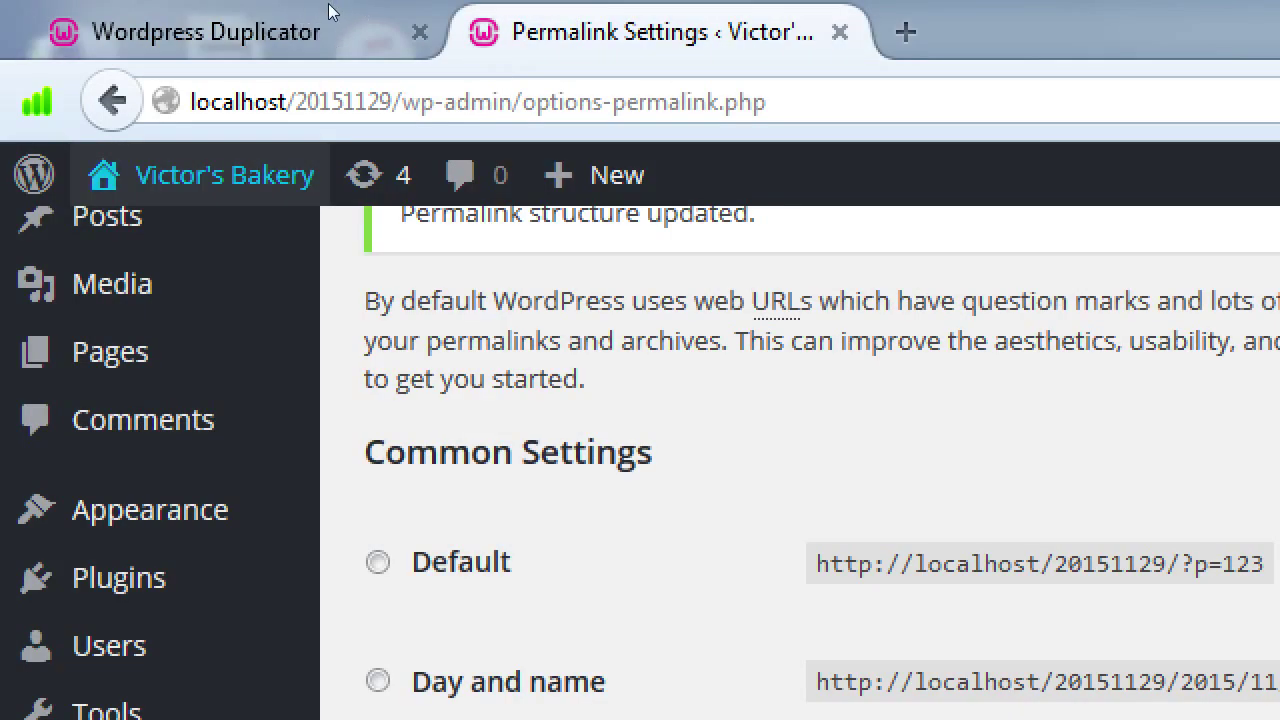
pyautogui.click(840, 32)
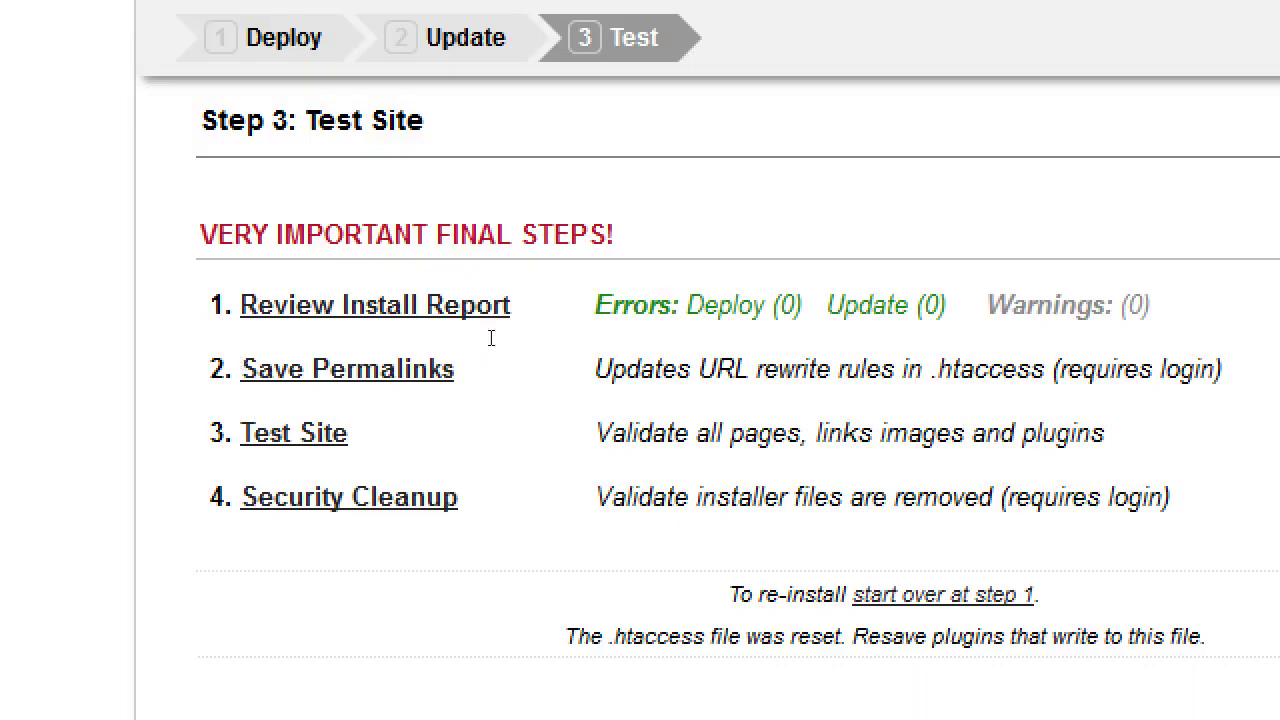
# Step: Run the installer's Test Site check on Step 3 and start the security cleanup
pyautogui.moveTo(632, 278); pyautogui.dragTo(713, 275)
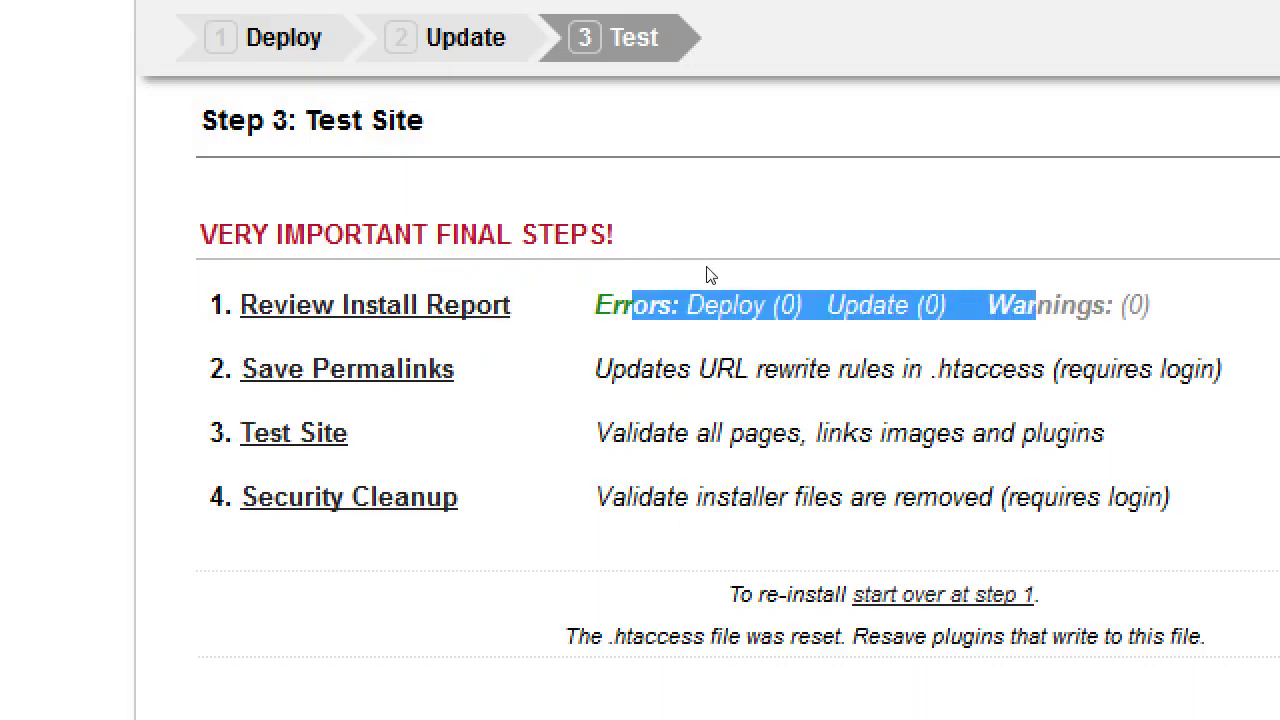
pyautogui.click(640, 338)
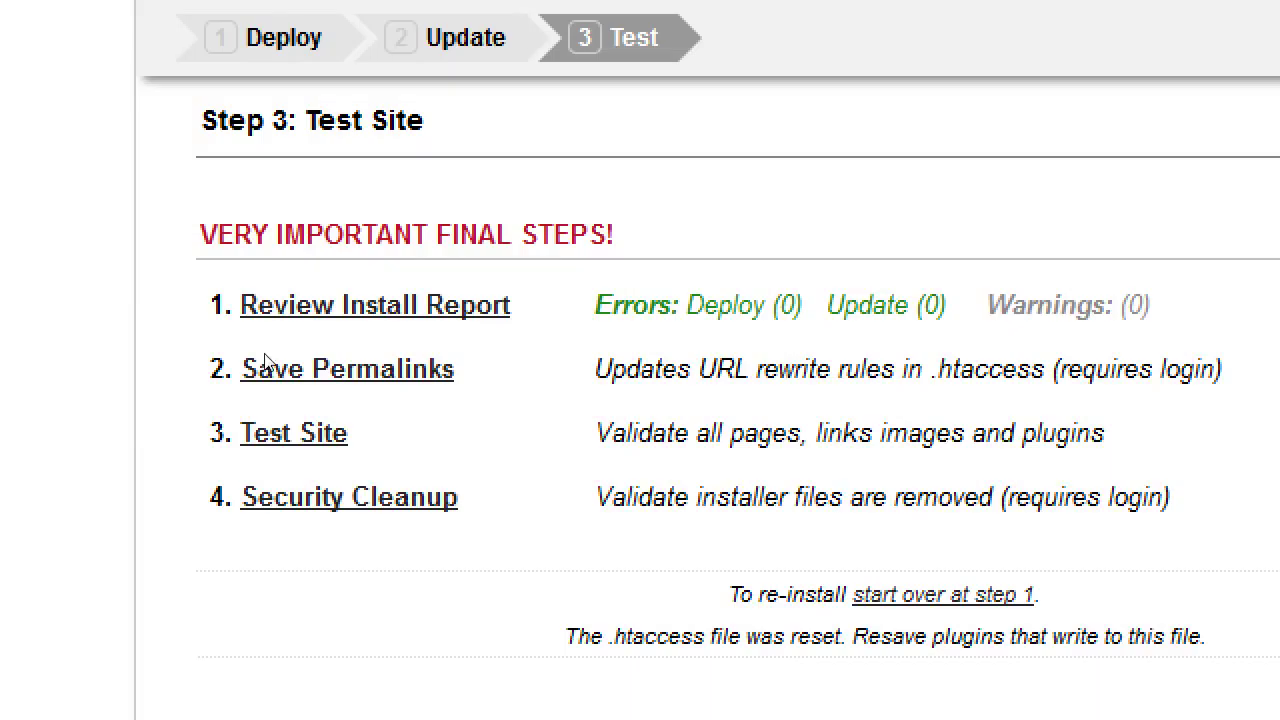
pyautogui.click(344, 378)
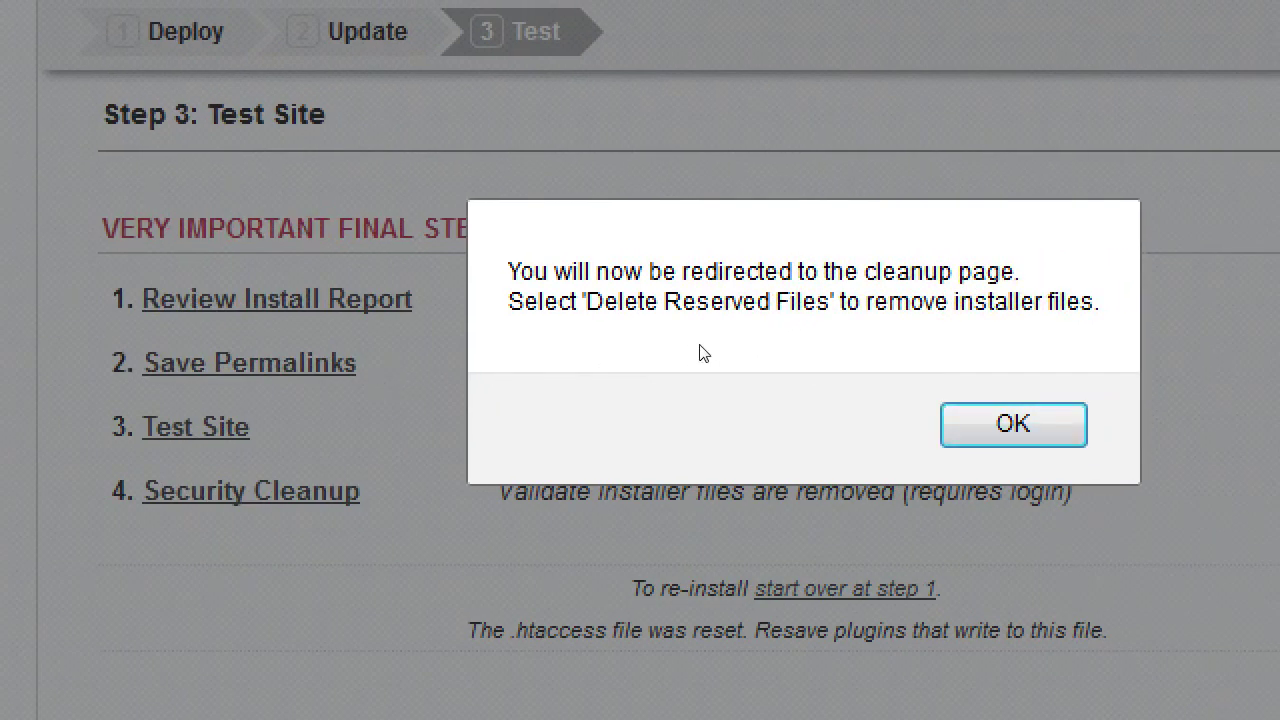
# Step: Accept the redirect to Duplicator Tools Cleanup and delete the reserved installer files
pyautogui.press('Return')
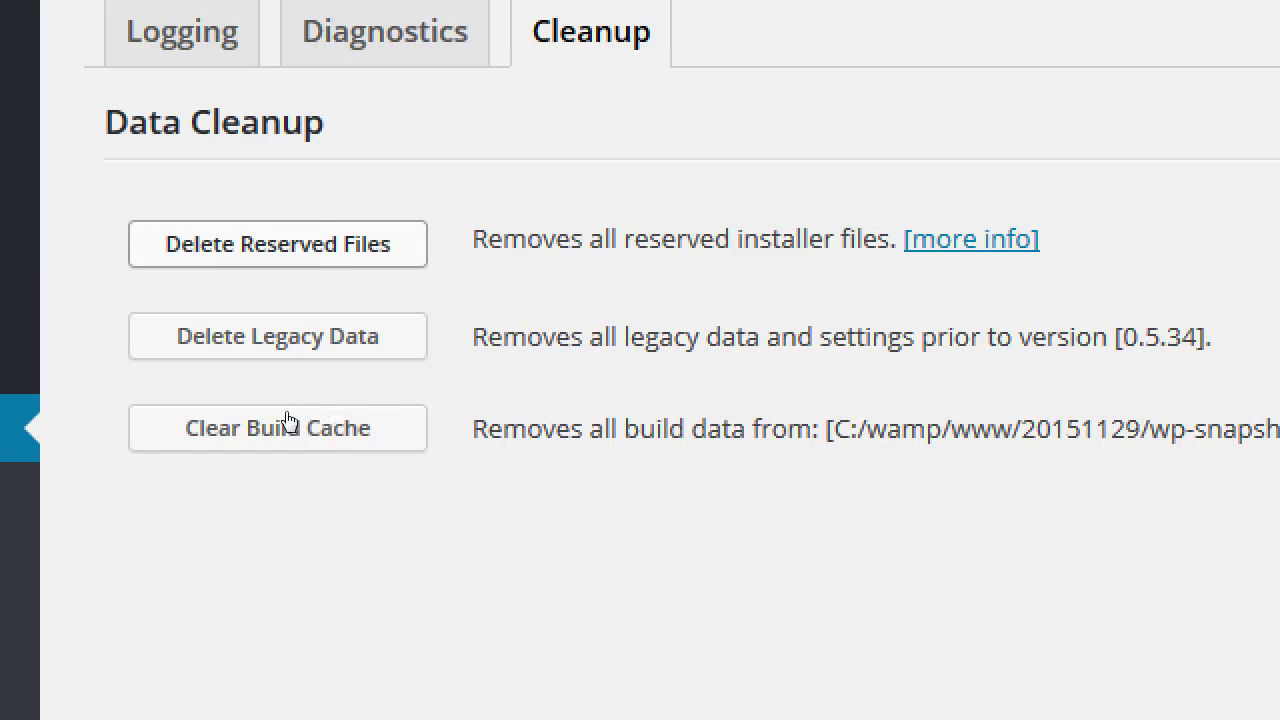
pyautogui.press('Return')
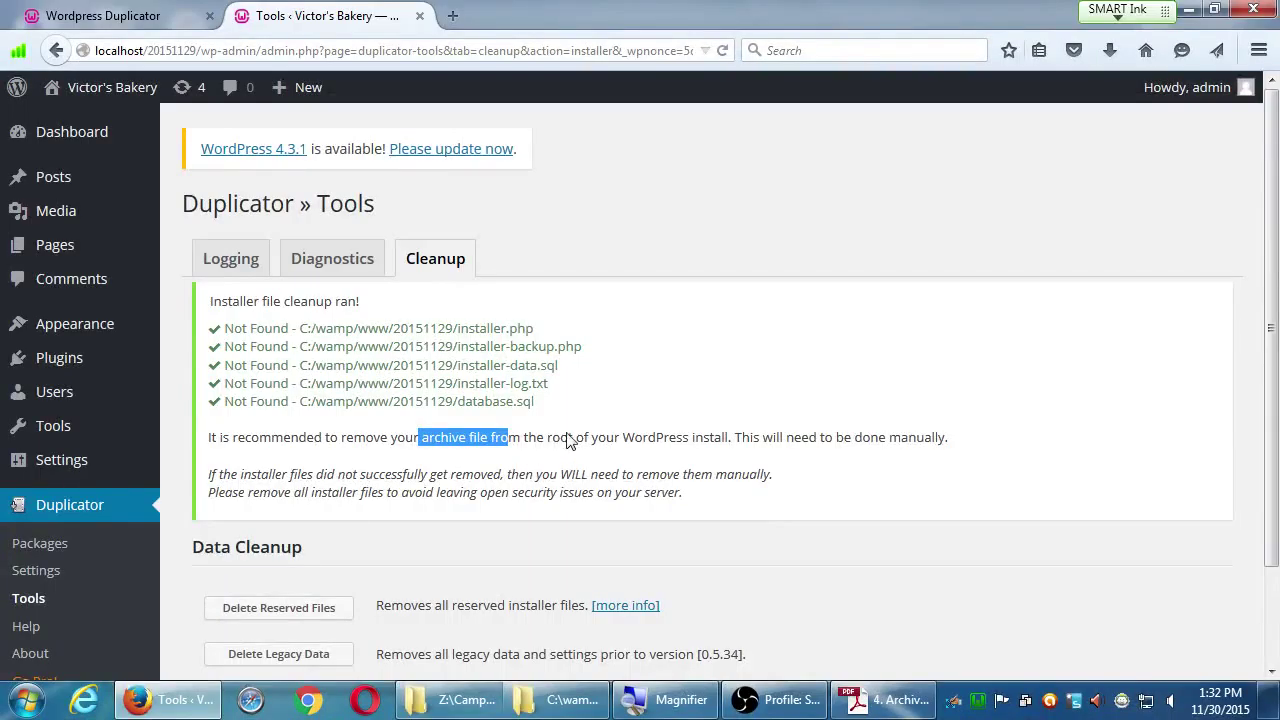
# Step: Bring up the C:\wamp\www folder in Windows Explorer beside the cleanup page
pyautogui.click(576, 706)
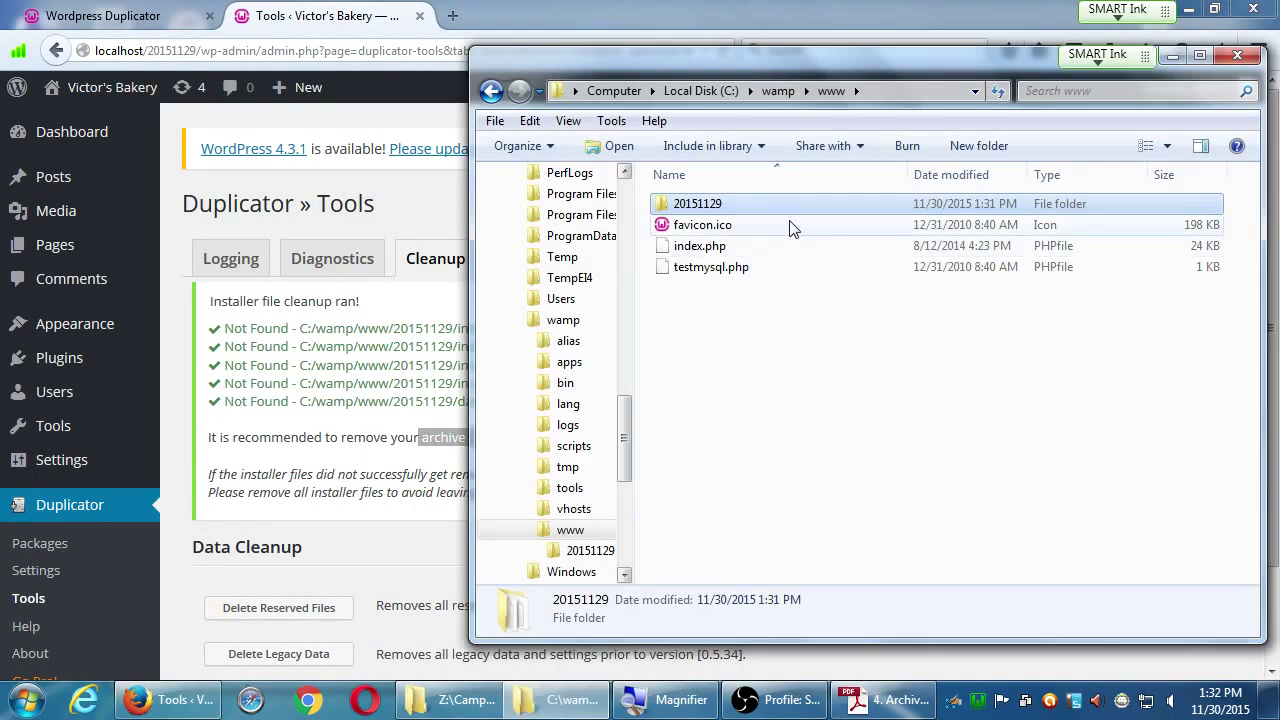
# Step: Open the 20151129 site folder and locate the cakemeaway archive zip
pyautogui.moveTo(731, 68); pyautogui.dragTo(686, 72)
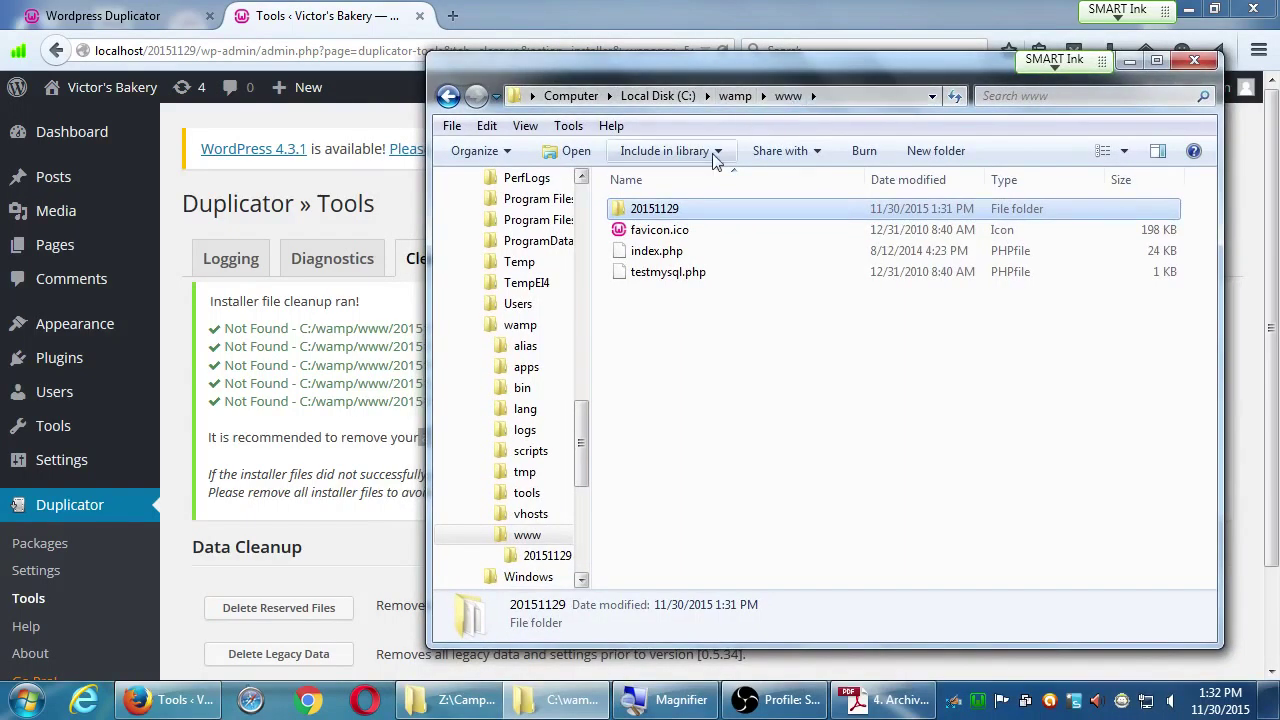
pyautogui.doubleClick(618, 212)
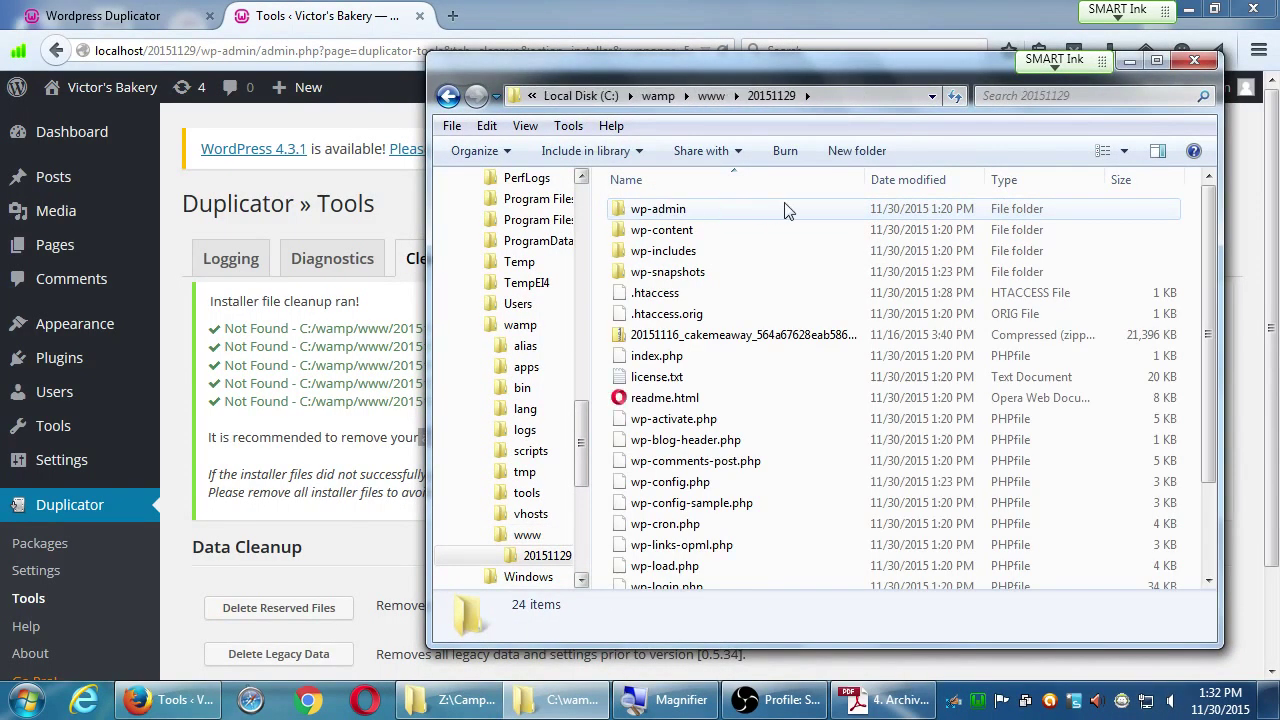
pyautogui.press('Up')
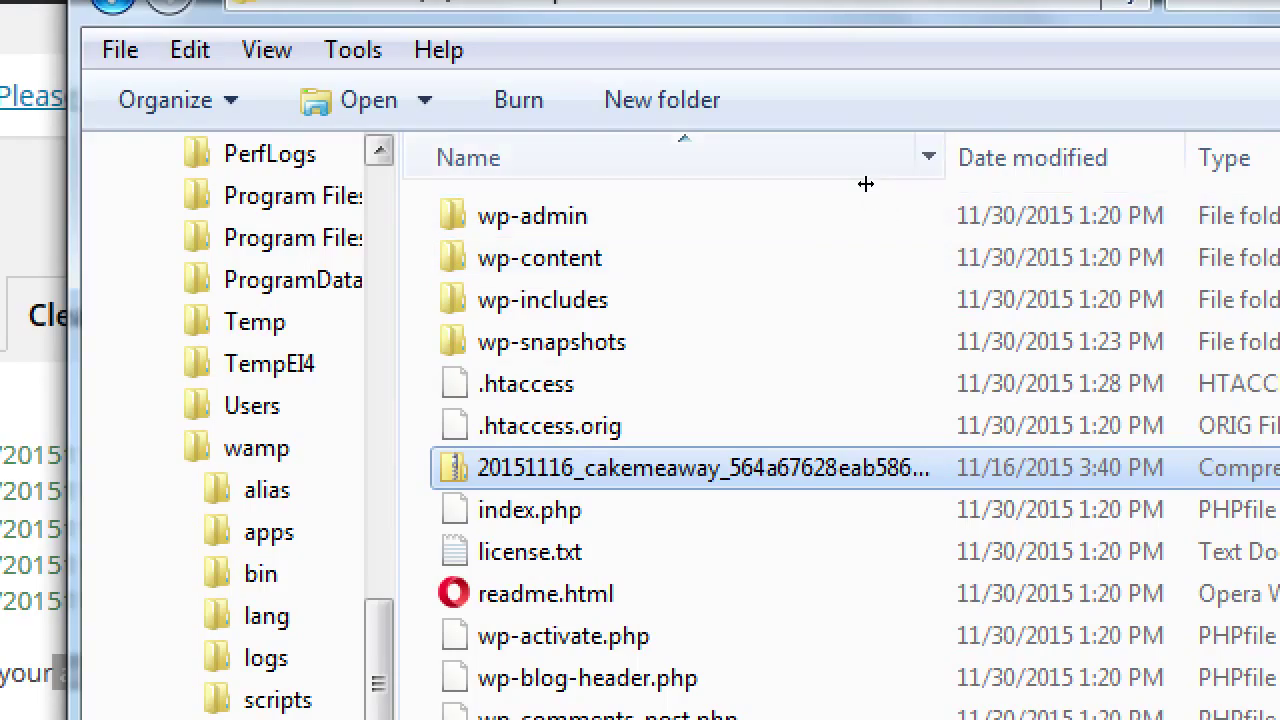
pyautogui.hotkey('ctrl', '+')
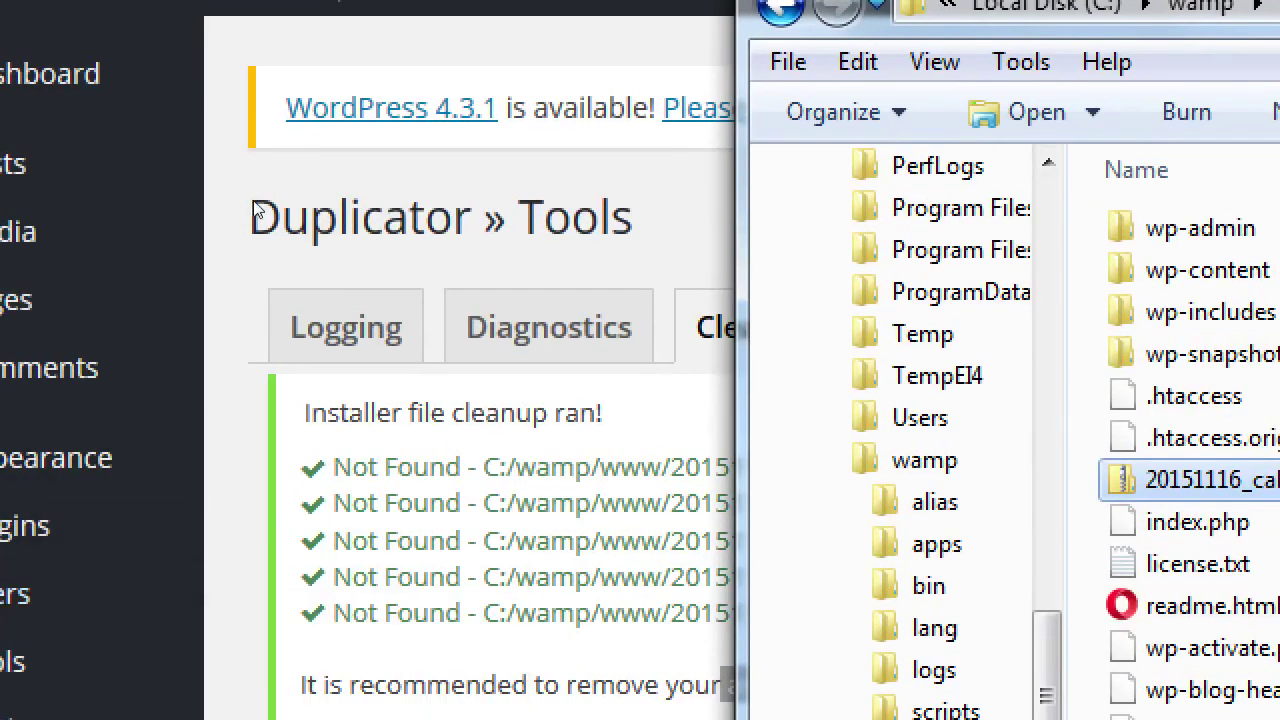
pyautogui.click(0, 191)
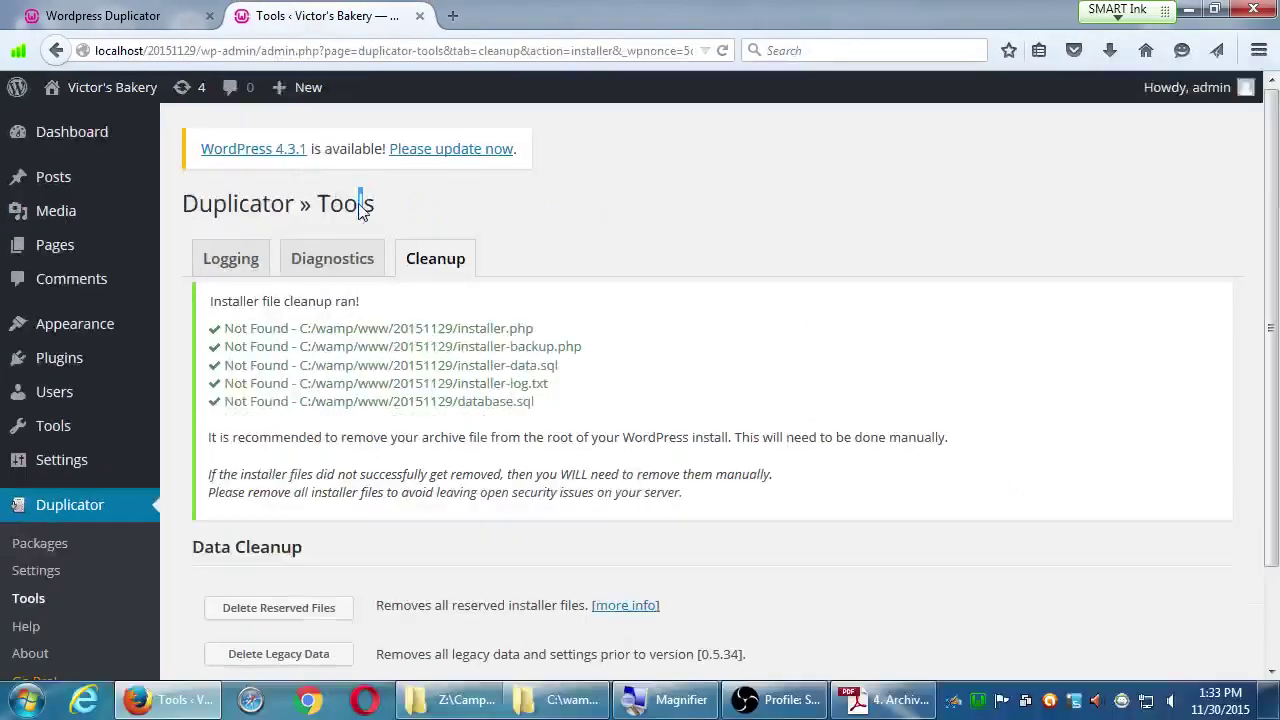
pyautogui.click(565, 699)
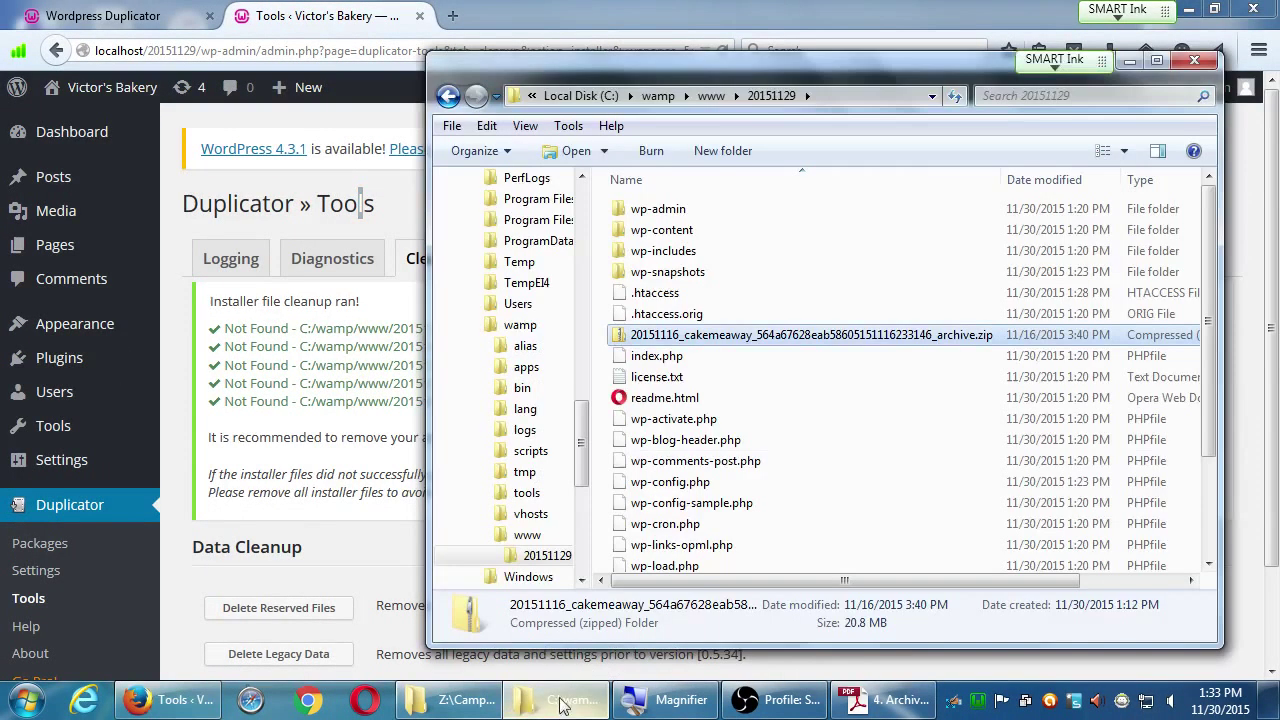
# Step: Delete the 20151116_cakemeaway zip to the Recycle Bin, leaving 23 items
pyautogui.moveTo(718, 64); pyautogui.dragTo(604, 81)
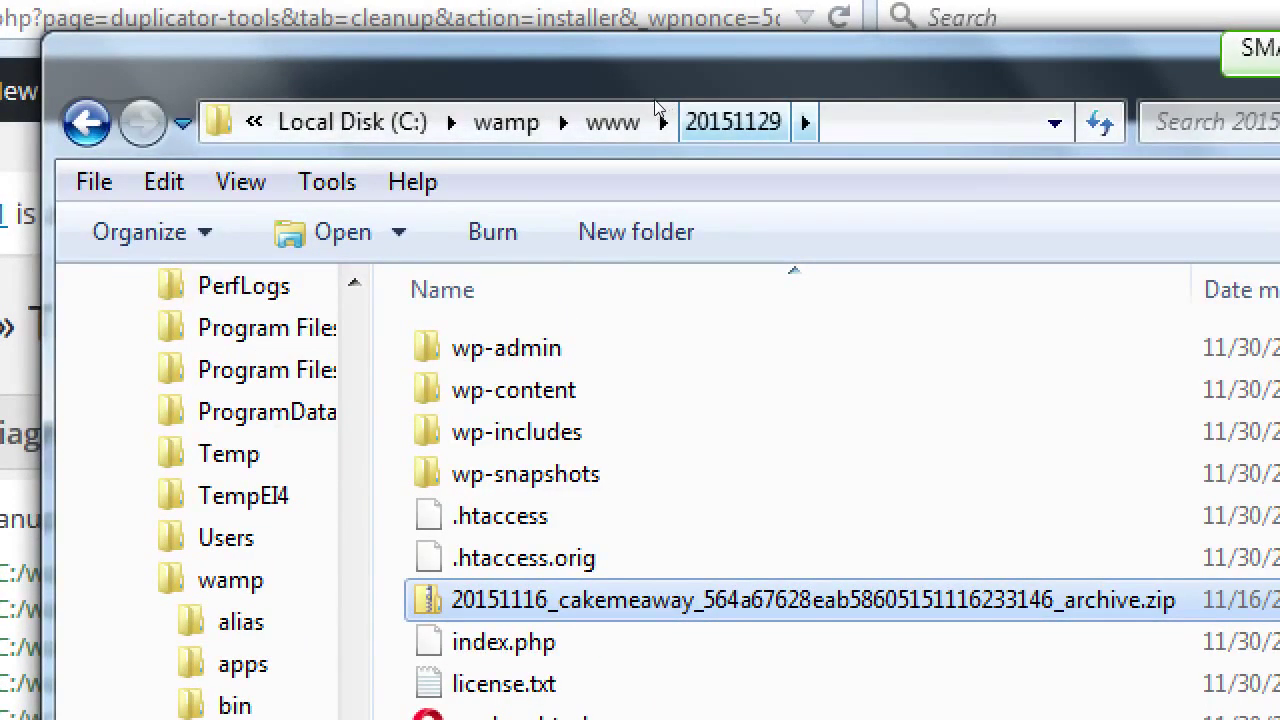
pyautogui.click(605, 121)
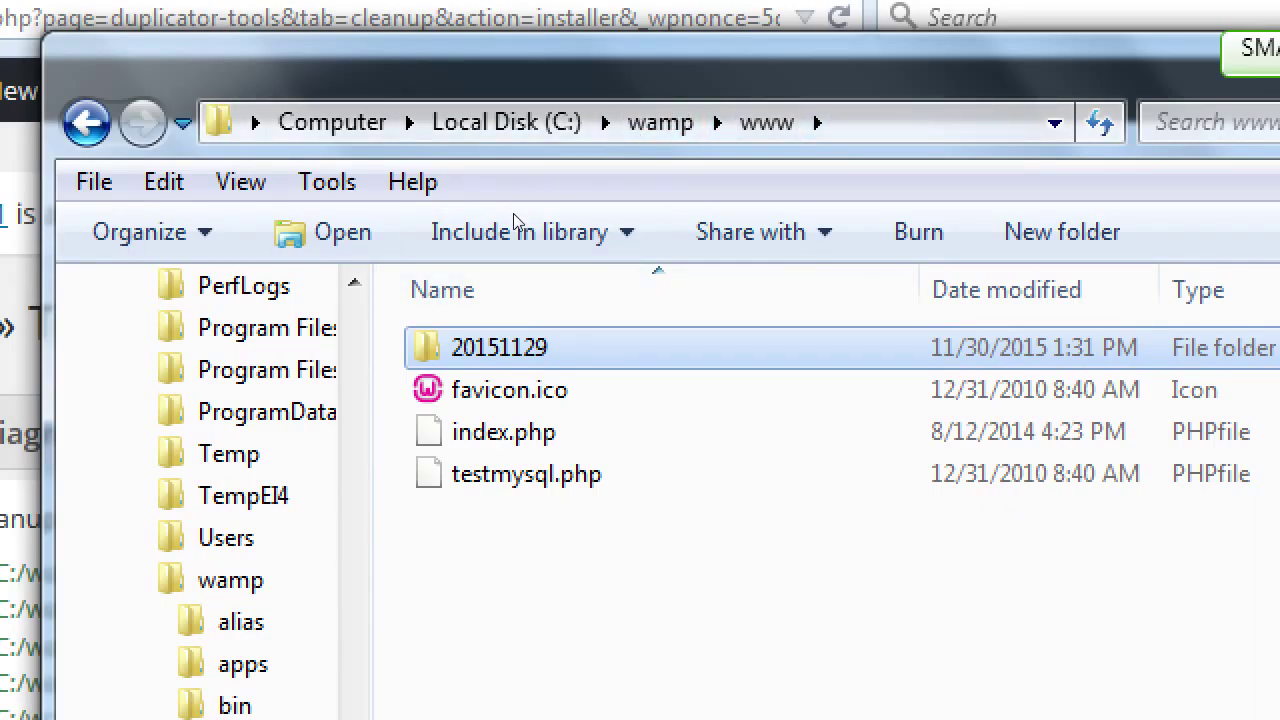
pyautogui.press('Return')
pyautogui.press('2')
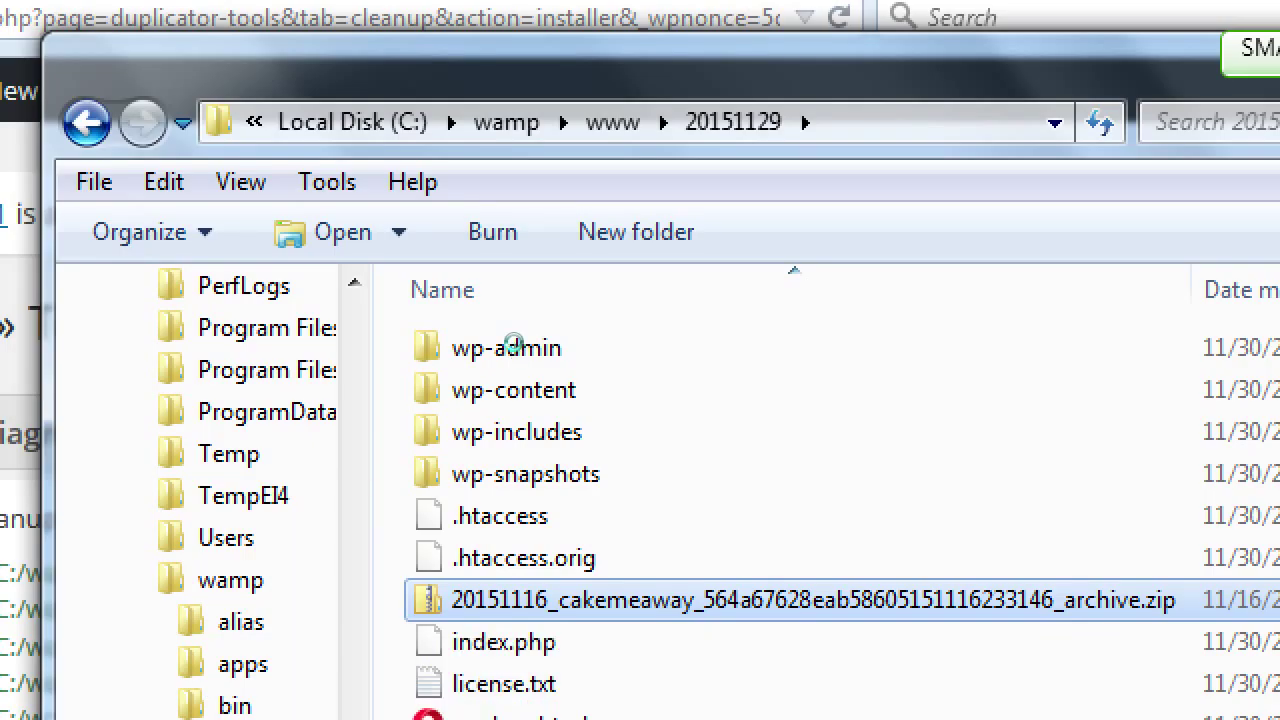
pyautogui.hotkey('shift', 'F10')
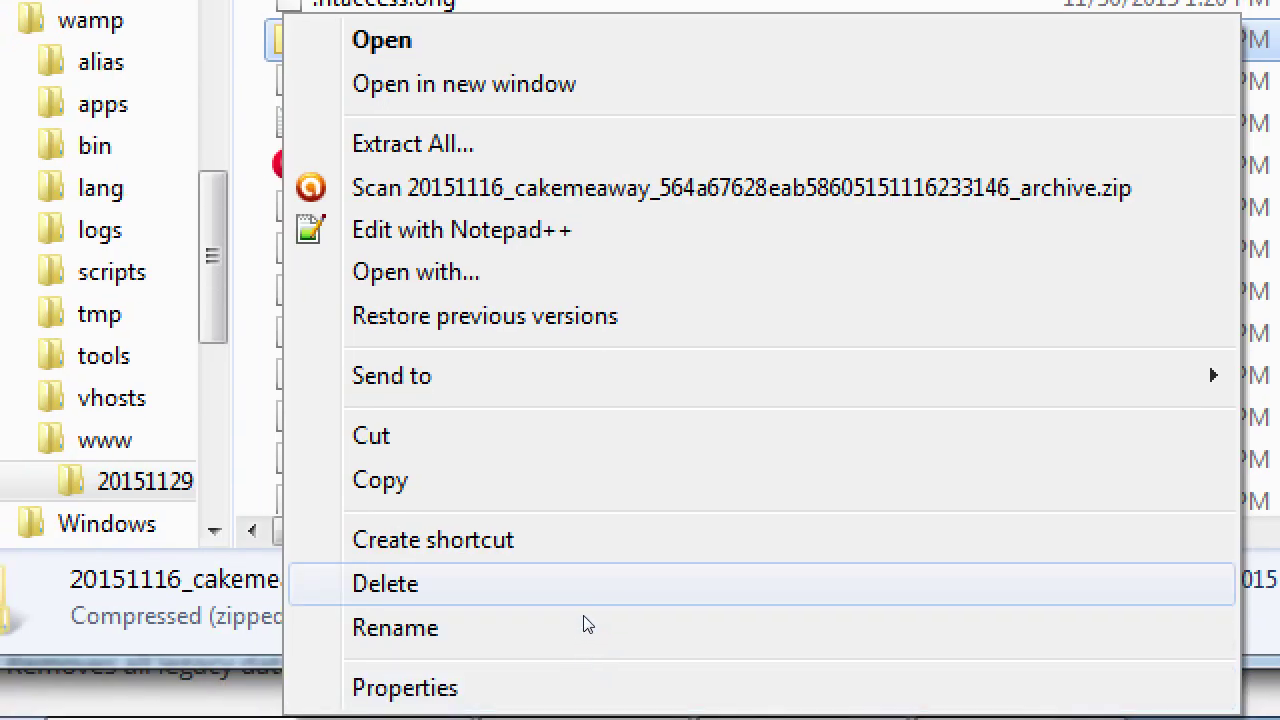
pyautogui.click(586, 602)
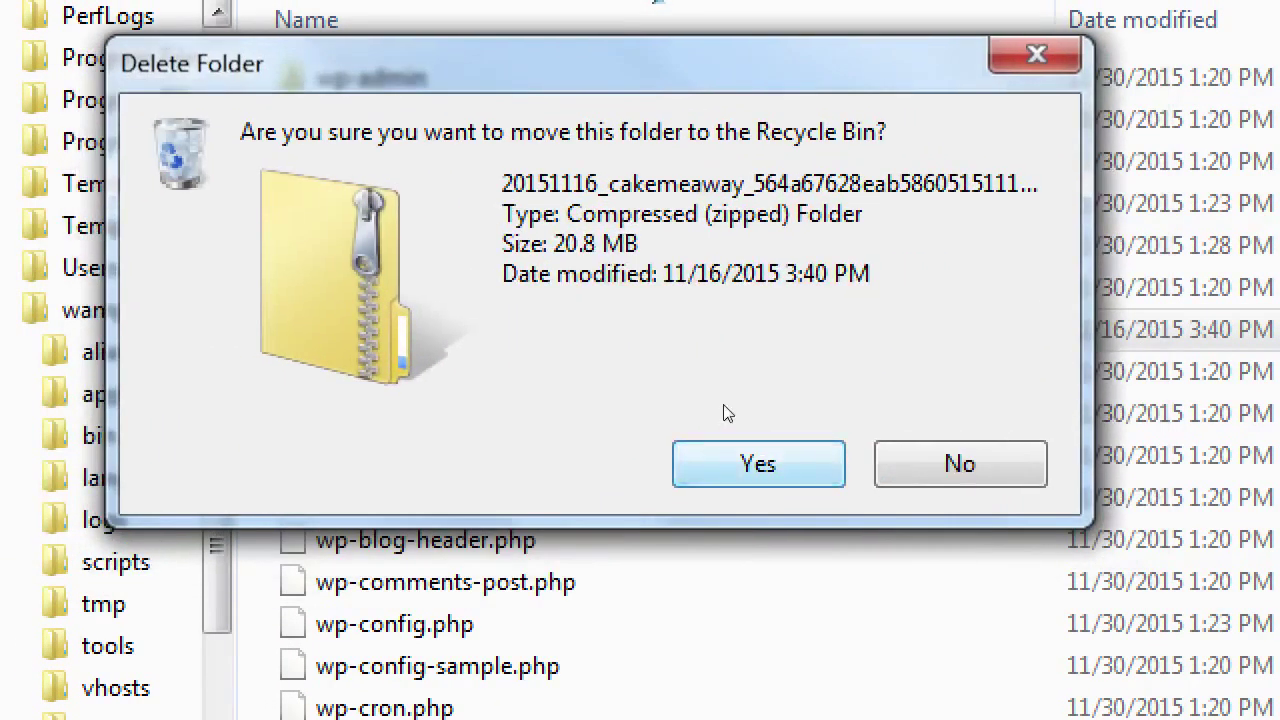
pyautogui.click(696, 508)
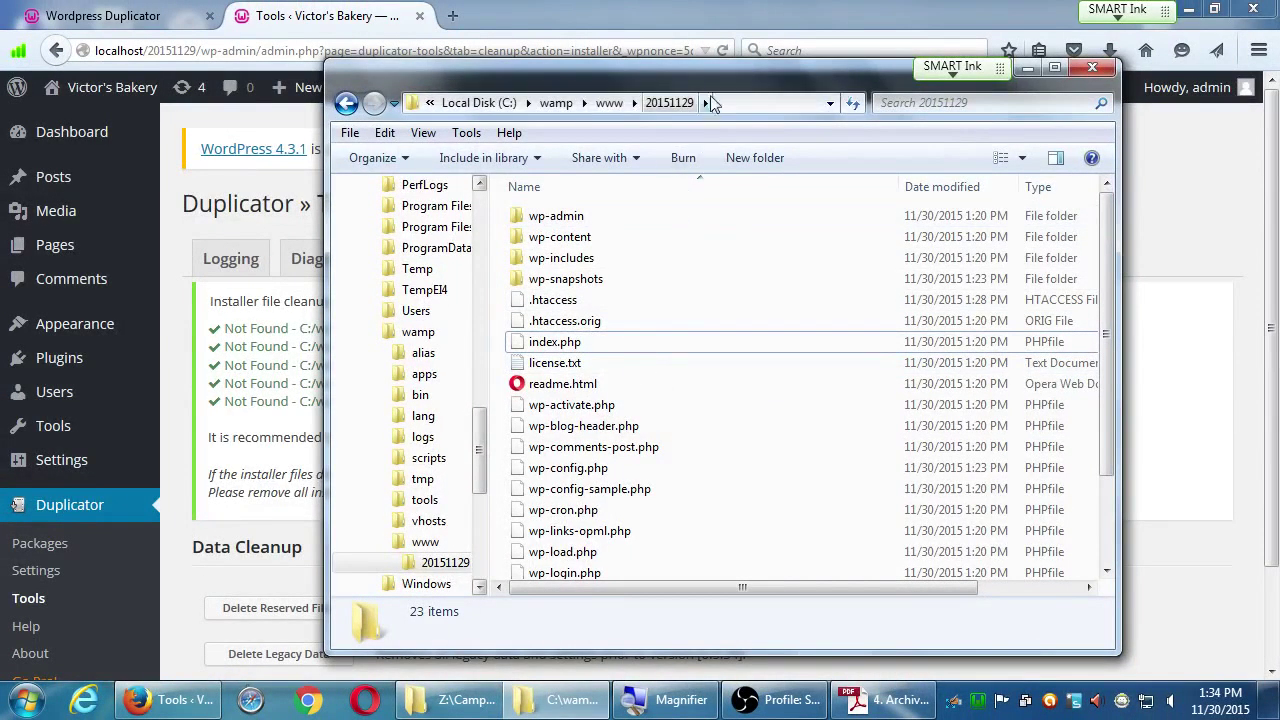
# Step: Move Explorer aside and close the Wordpress Duplicator tab, leaving only Tools Cleanup
pyautogui.moveTo(723, 78); pyautogui.dragTo(724, 61)
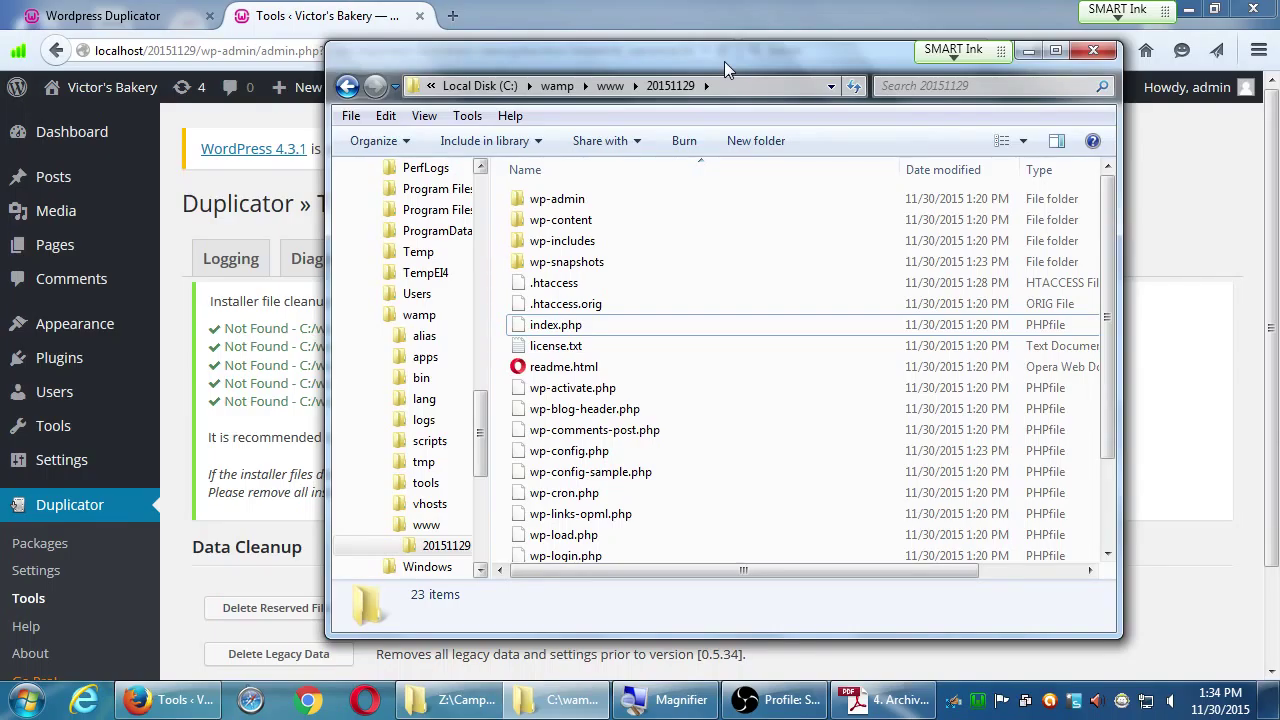
pyautogui.moveTo(724, 61)
pyautogui.mouseDown()
pyautogui.moveTo(743, 57)
pyautogui.moveTo(726, 58)
pyautogui.mouseUp()
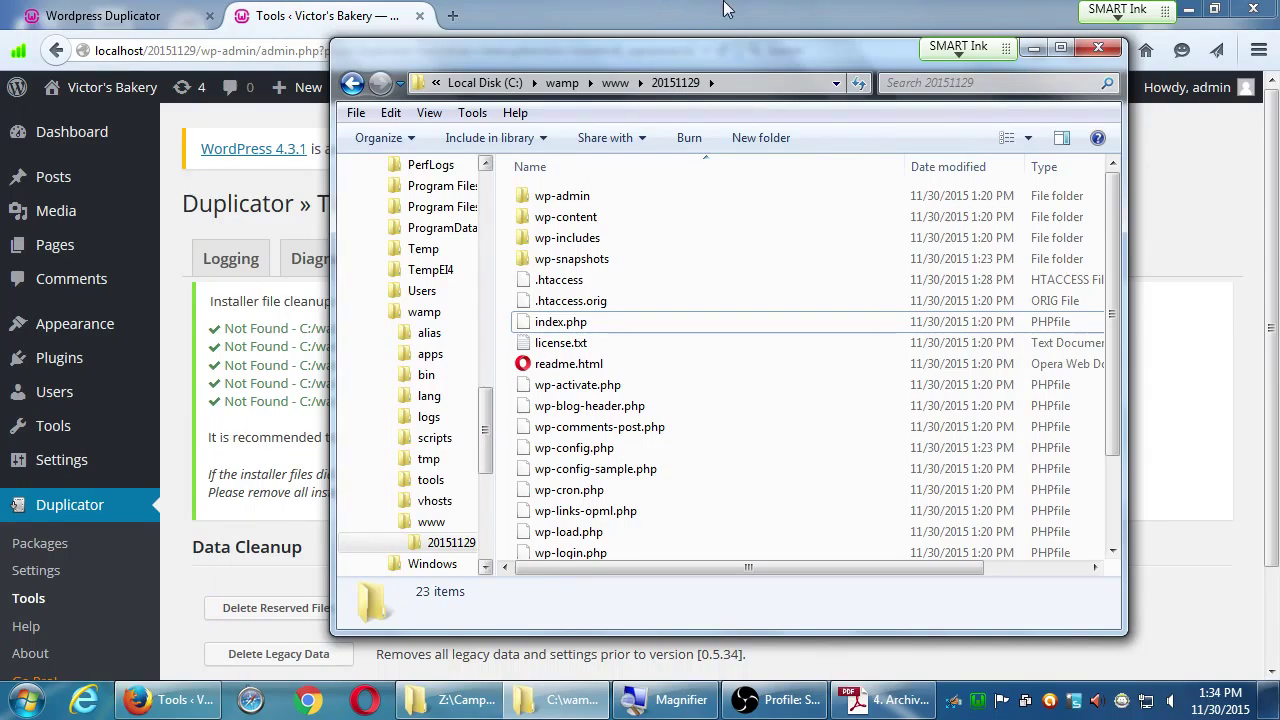
pyautogui.click(1146, 172)
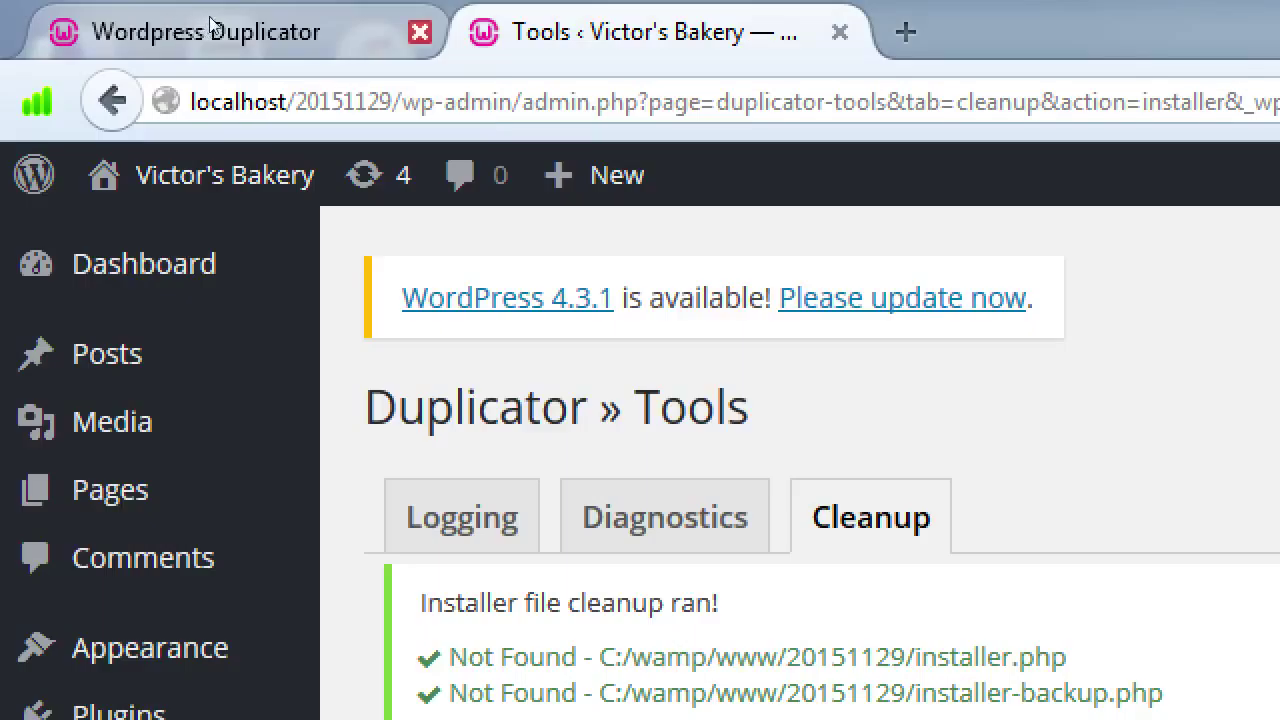
pyautogui.click(420, 32)
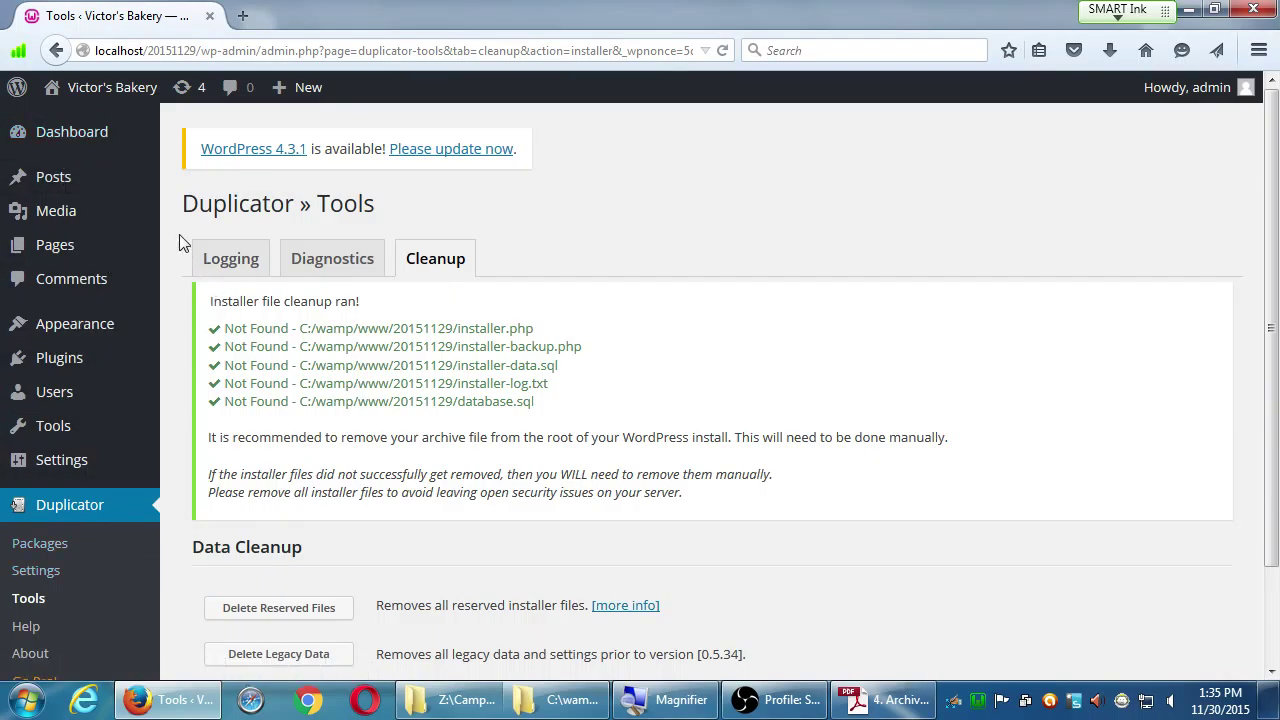
# Step: Bring the Adobe Reader guide forward at the Set the Rewrite Module steps for WampServer
pyautogui.click(858, 705)
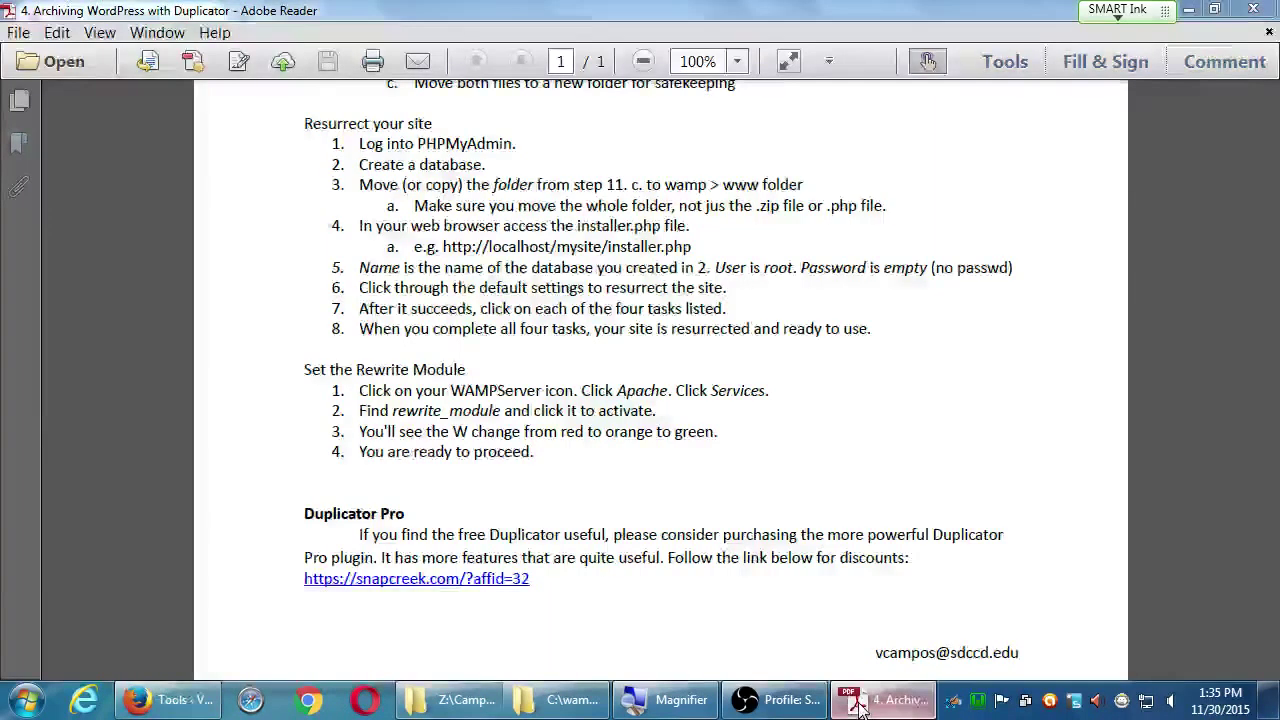
pyautogui.click(858, 705)
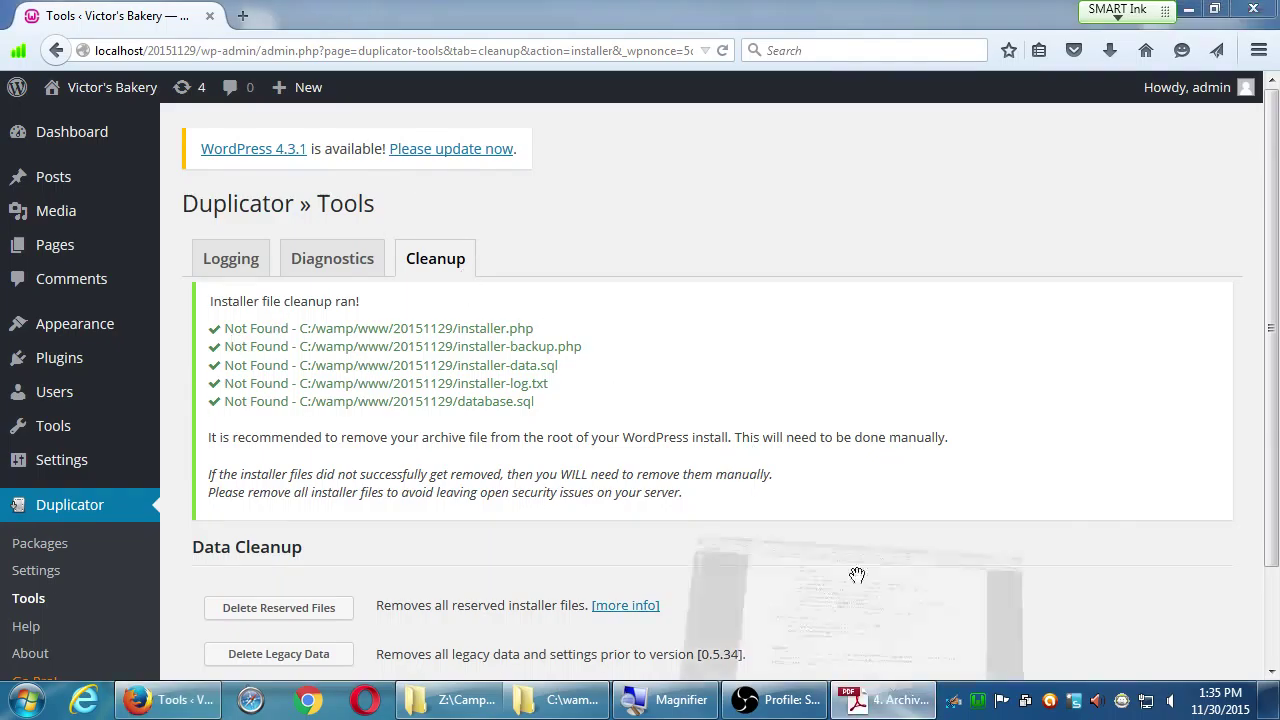
pyautogui.click(882, 699)
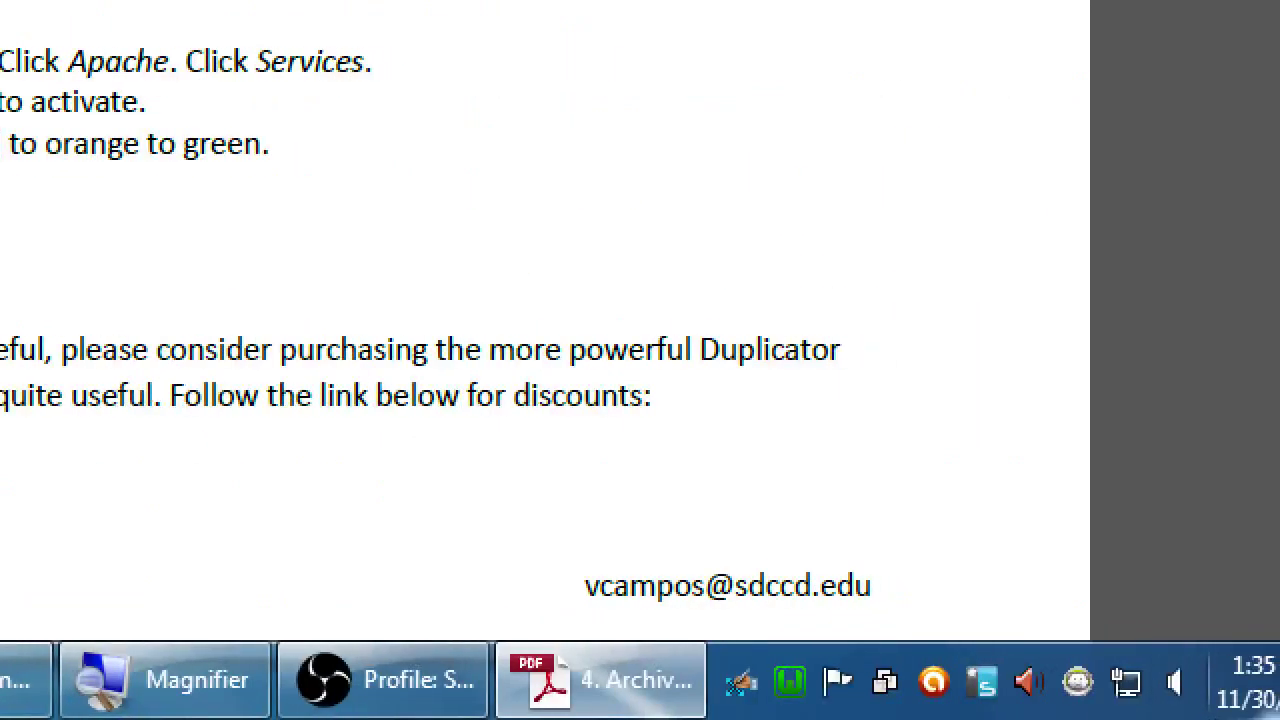
pyautogui.moveTo(980, 710)
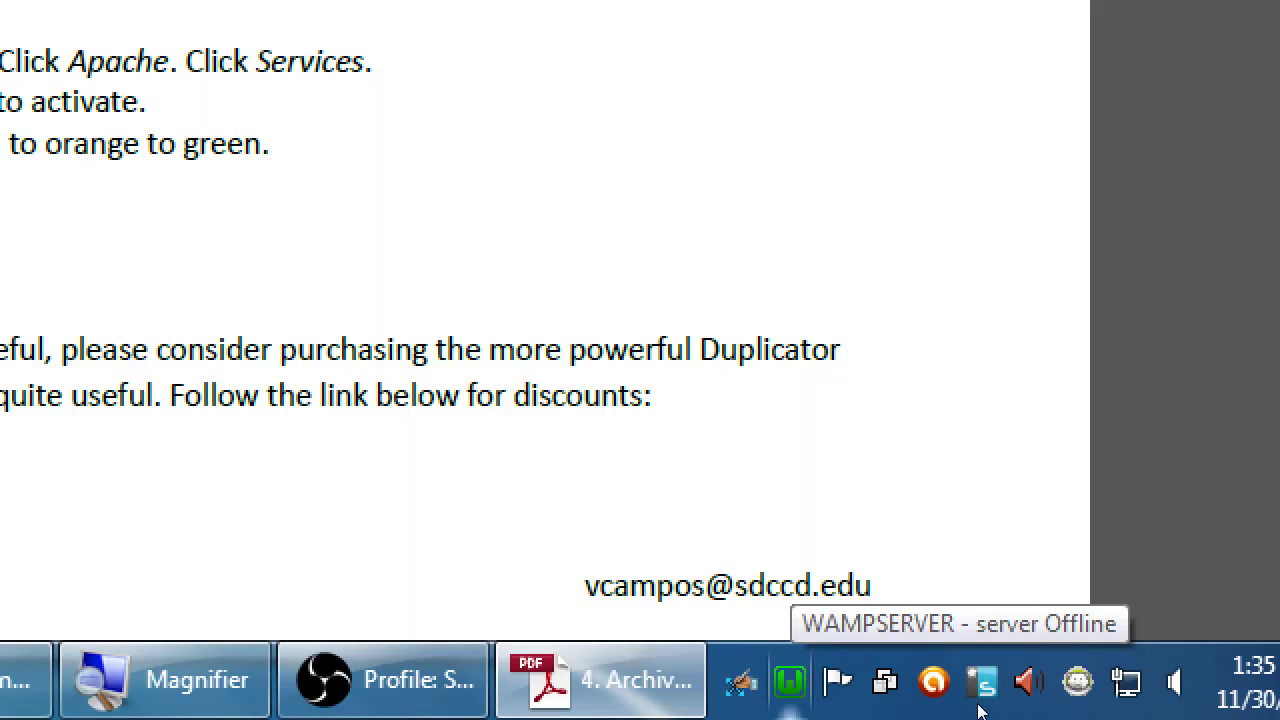
# Step: Enable rewrite_module under Apache > Apache modules in the WampServer tray menu
pyautogui.click(980, 710)
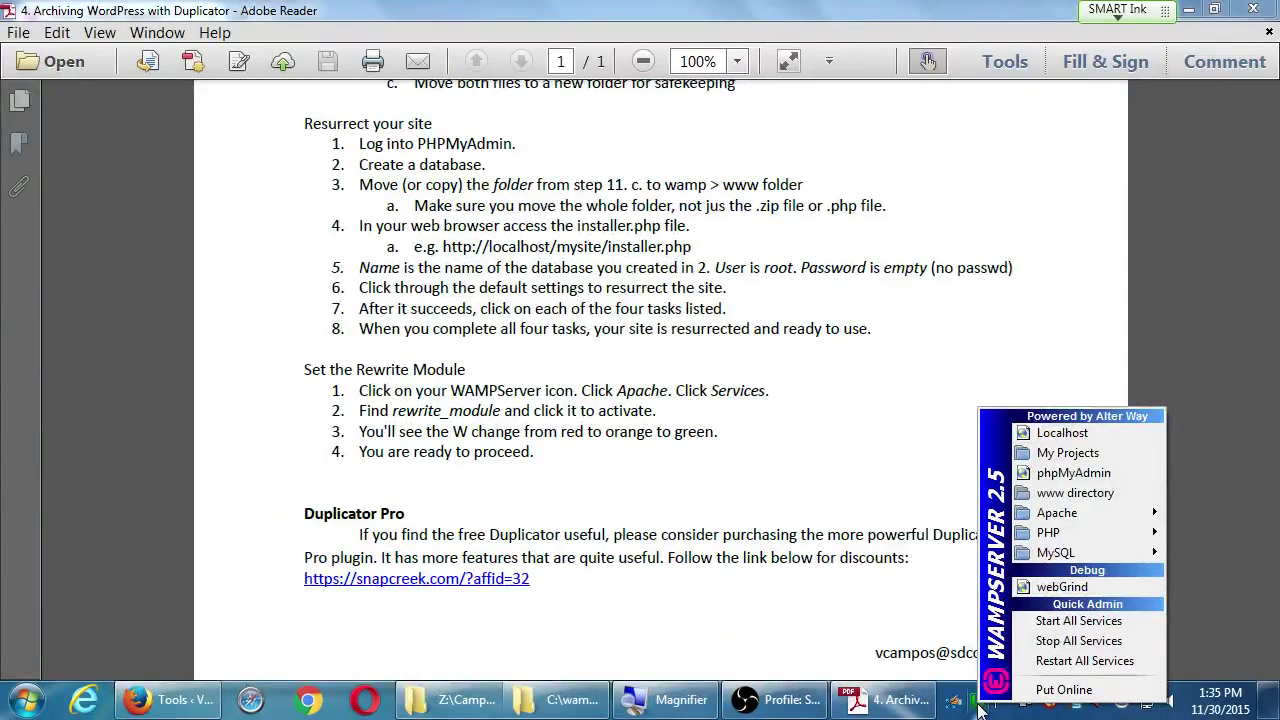
pyautogui.moveTo(1050, 515)
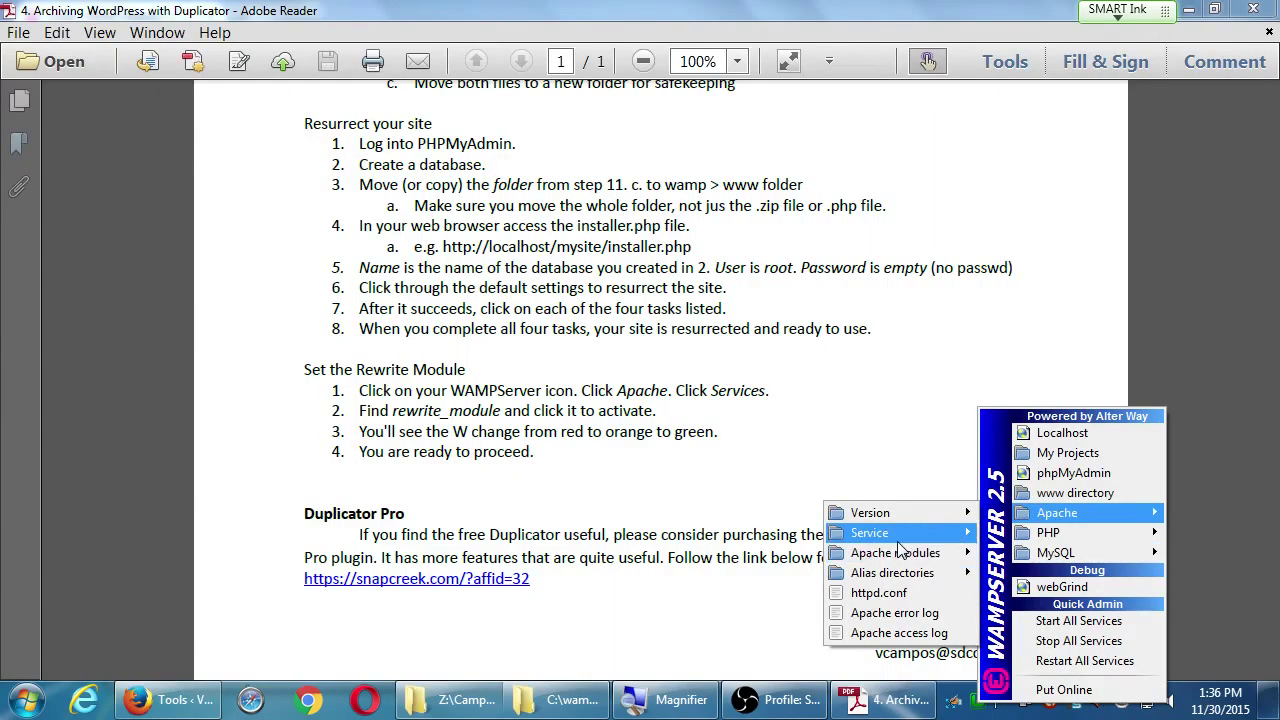
pyautogui.moveTo(885, 538)
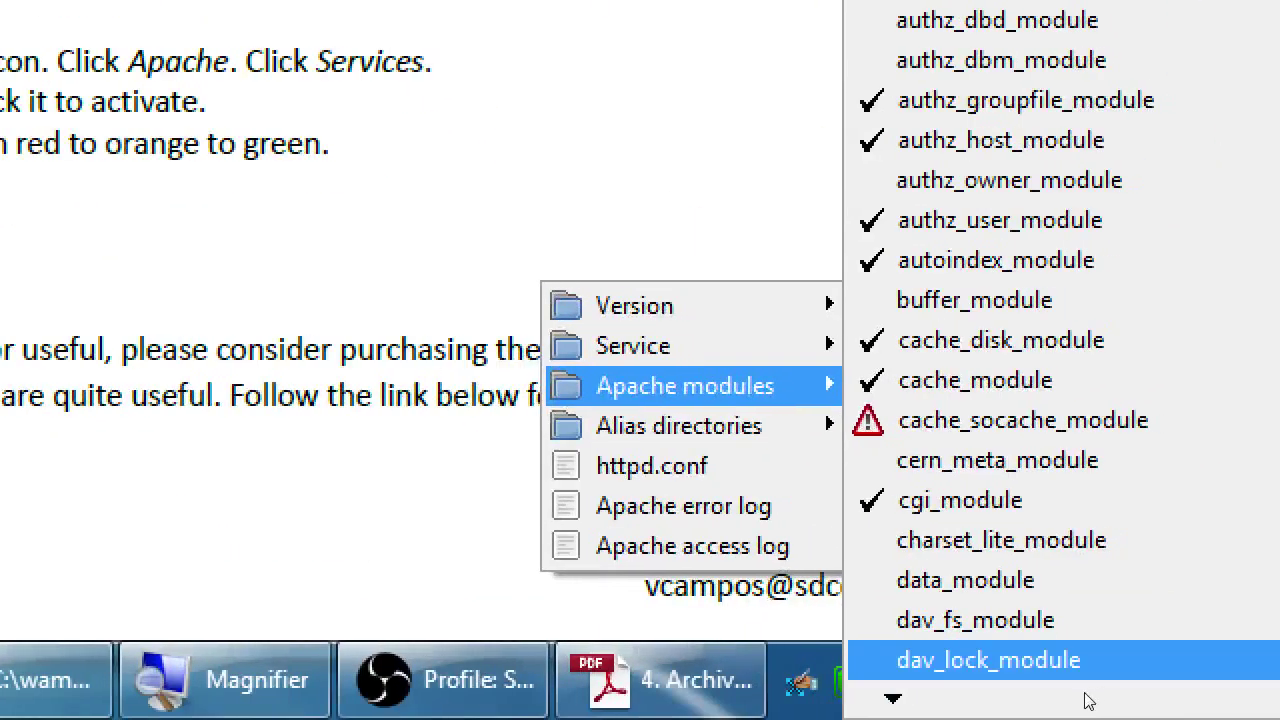
pyautogui.moveTo(1072, 715)
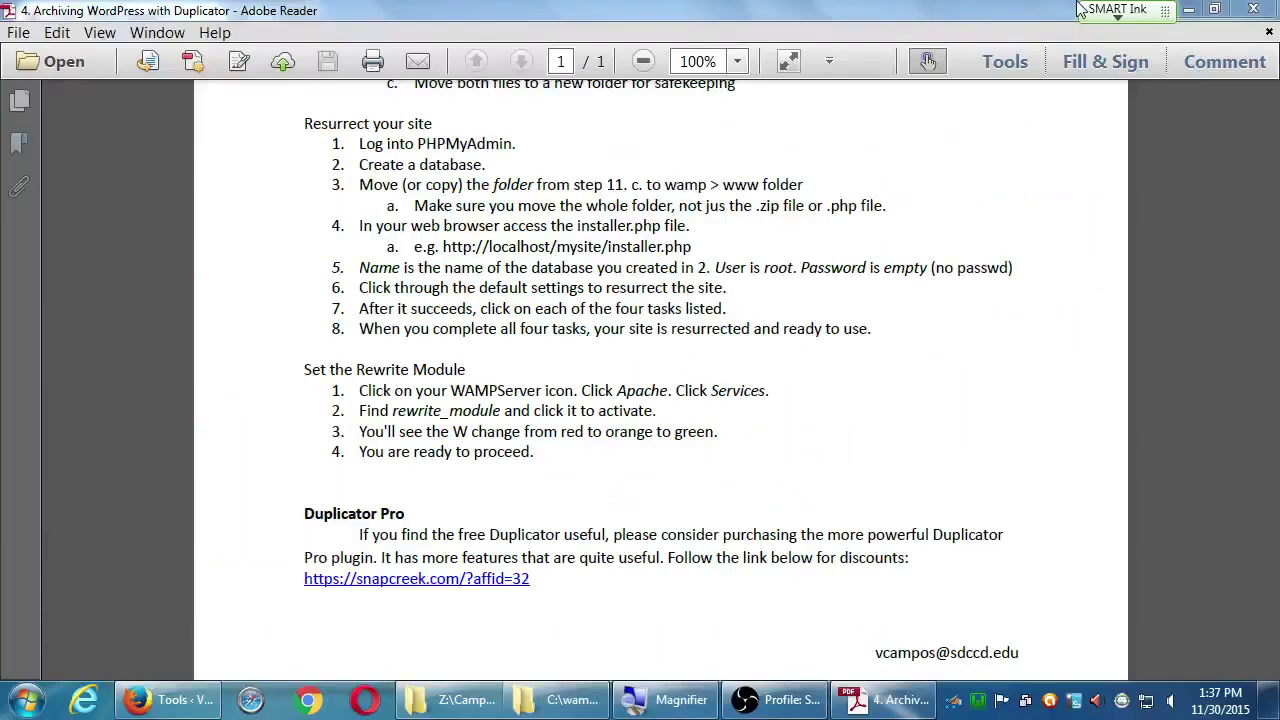
pyautogui.click(1187, 9)
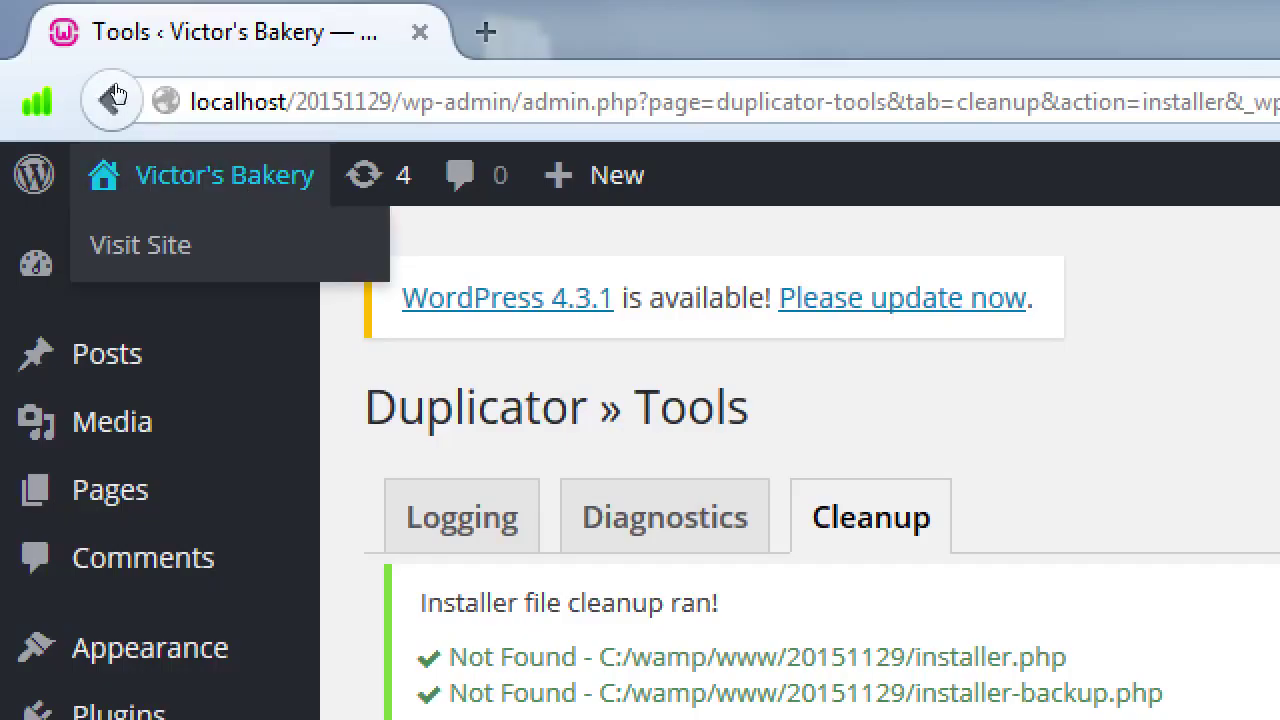
# Step: Visit the restored Bakery site and load its Cake Me Away Blog page without error
pyautogui.click(85, 121)
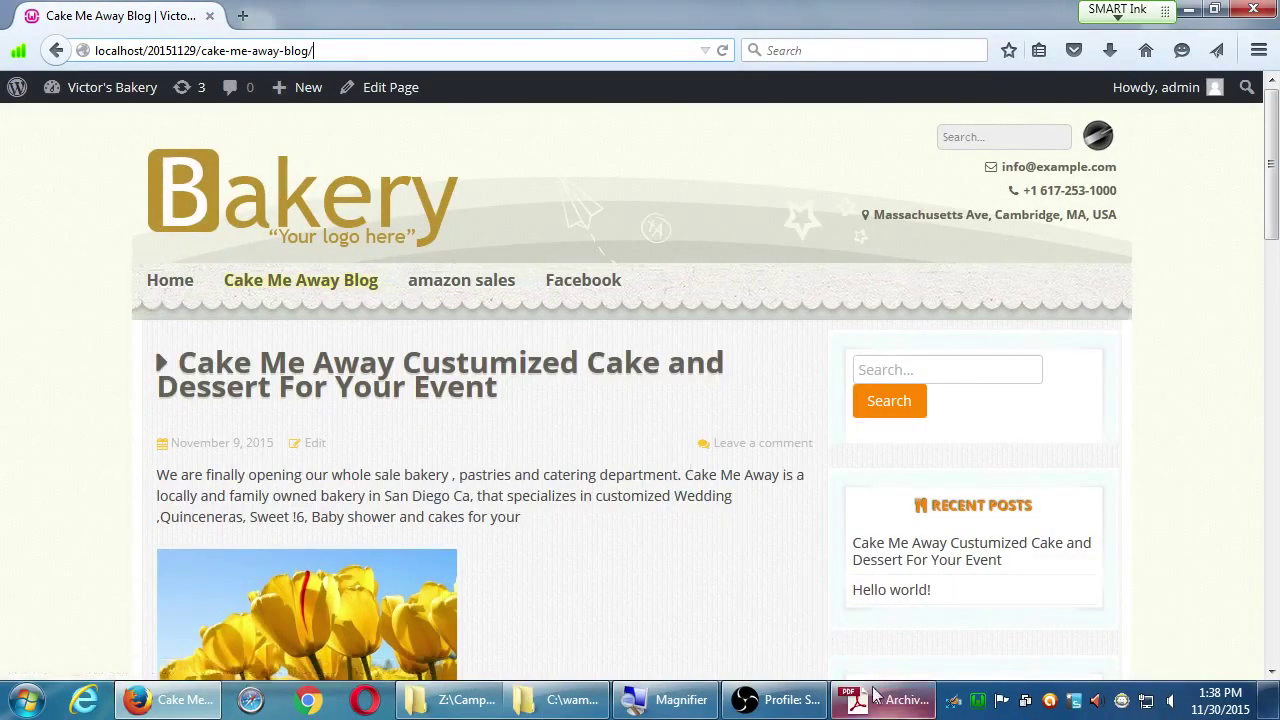
pyautogui.hotkey('alt', 'Tab')
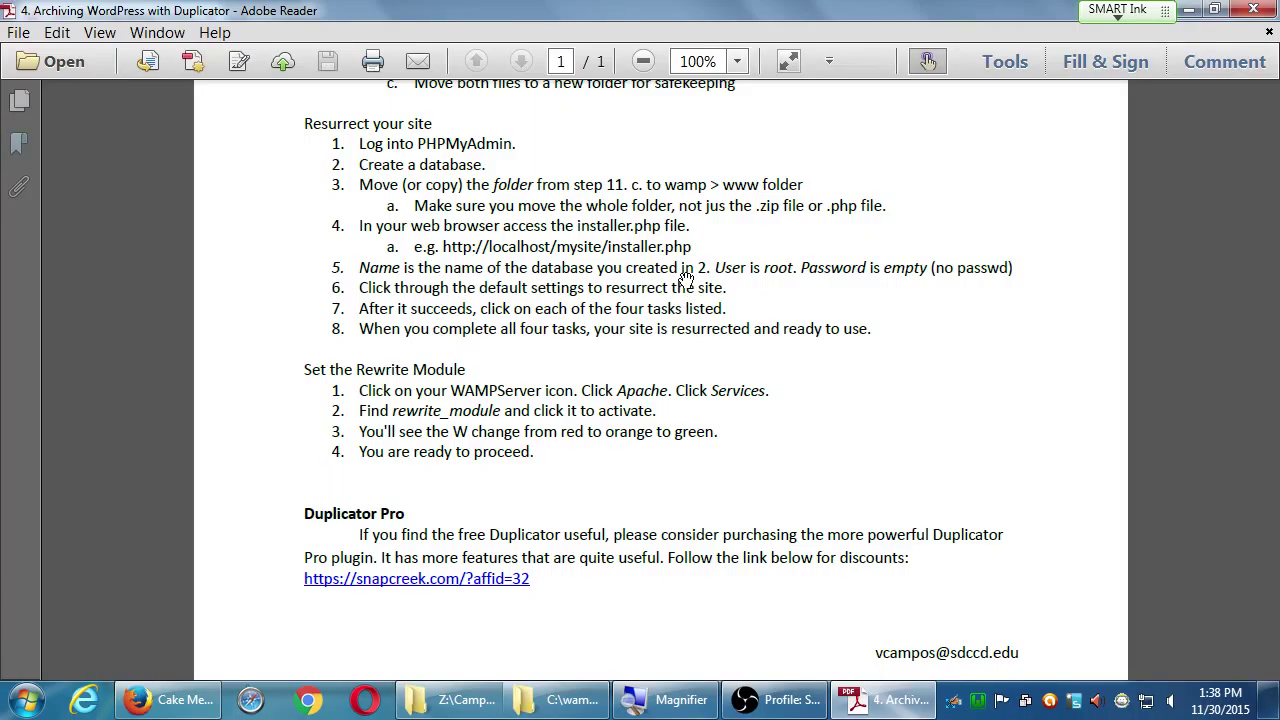
# Step: Move past the guide to the desktop and the Cake Me Away Blog page, then bring up OBS
pyautogui.scroll(2, 720, 285)
pyautogui.scroll(-1, 720, 330)
pyautogui.click(572, 700)
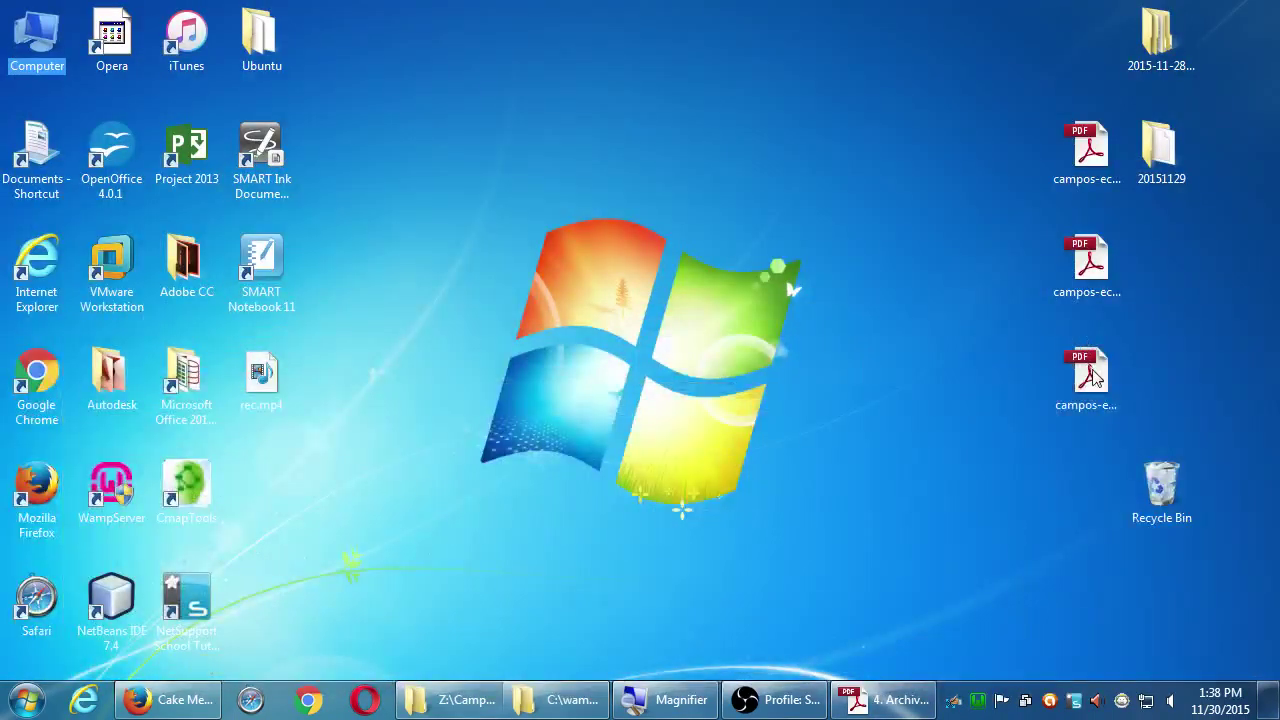
pyautogui.click(1090, 372)
pyautogui.click(910, 360)
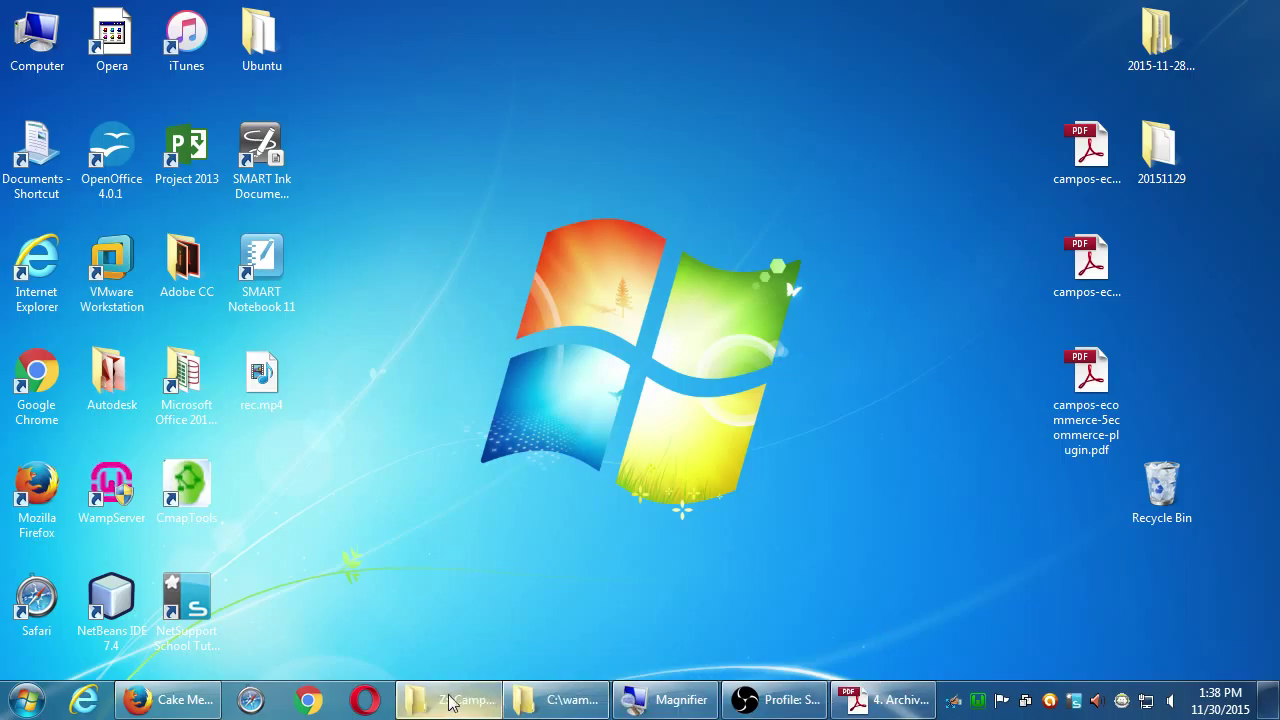
pyautogui.click(172, 705)
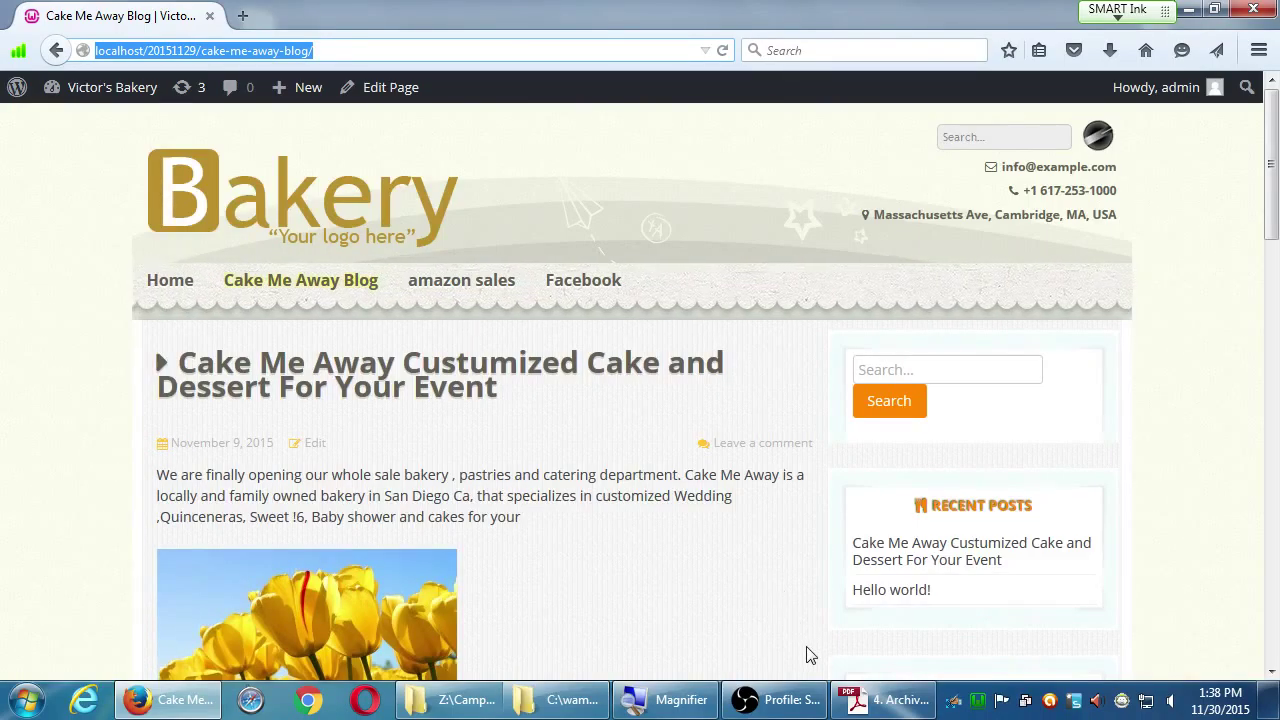
pyautogui.click(780, 699)
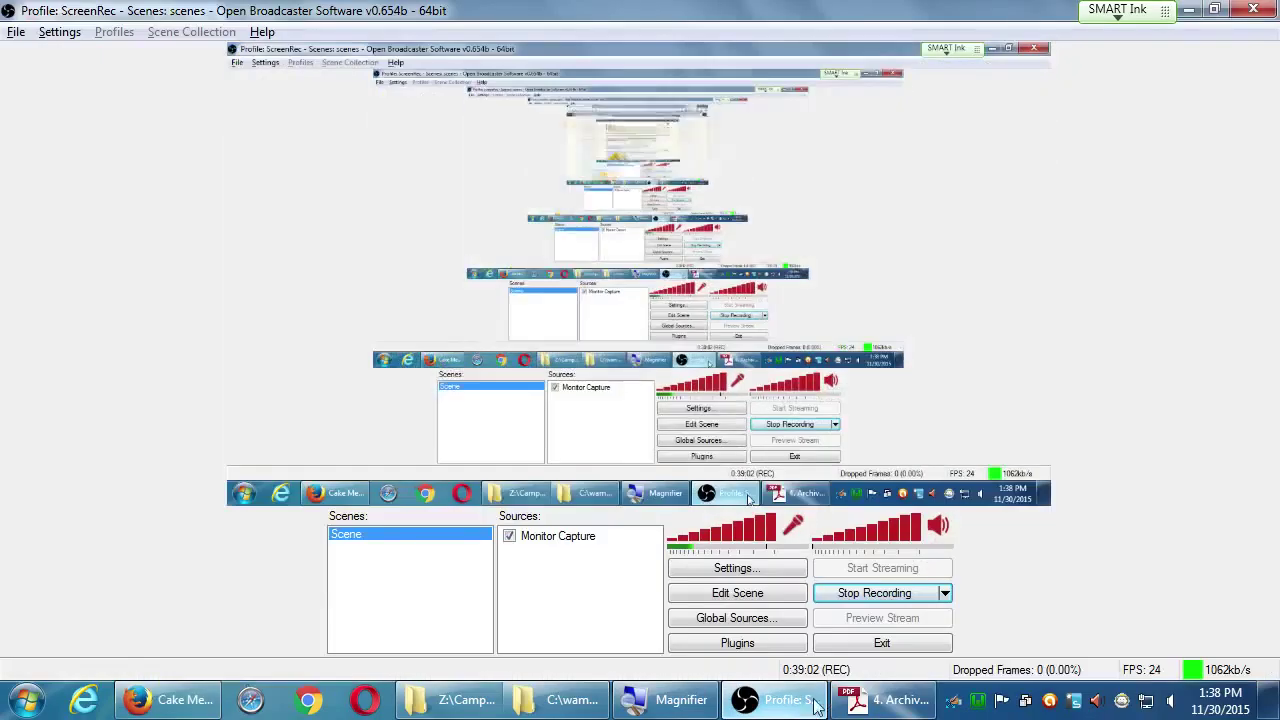